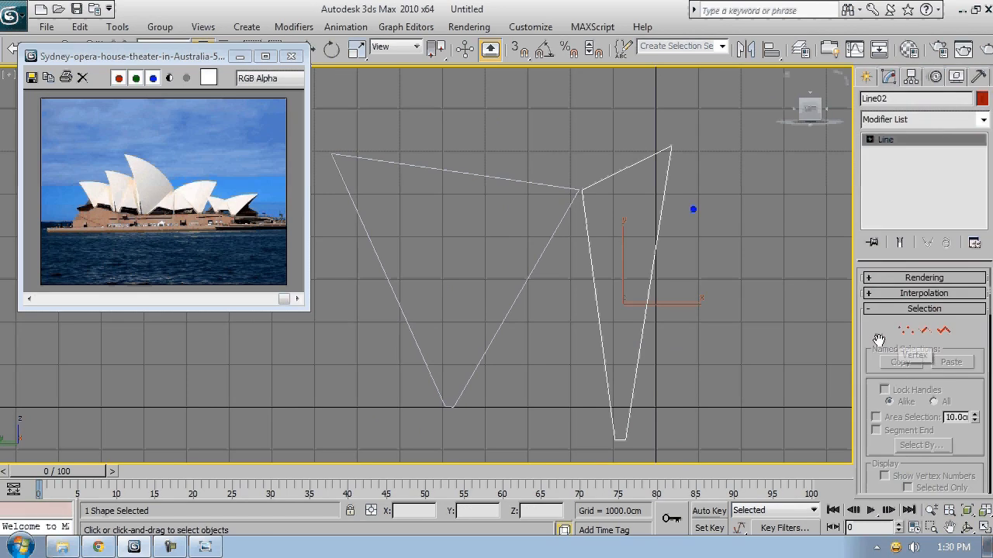
Step: Attach the wide triangular outline to the selected narrow line shape and widen the command area to two columns
left_click(893, 424)
left_click(552, 231)
right_click(631, 252)
left_click_drag(855, 245, 686, 277)
middle_click_drag(522, 349, 553, 344)
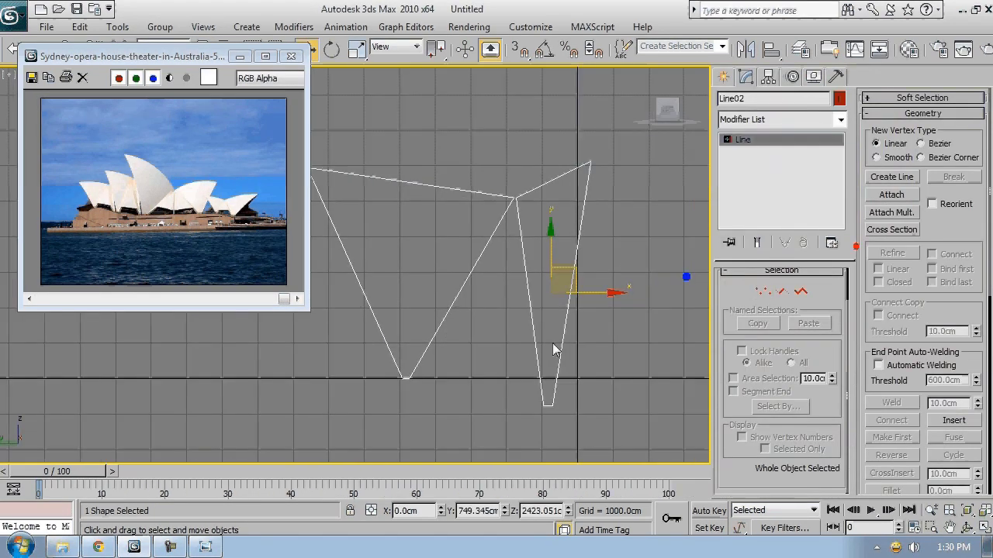
Step: Start Create Line at vertex level with 3D snap turned on, and check the snap options
left_click(762, 292)
left_click(892, 177)
scroll(398, 380, "up", 5)
left_click_drag(139, 56, 158, 121)
left_click(520, 51)
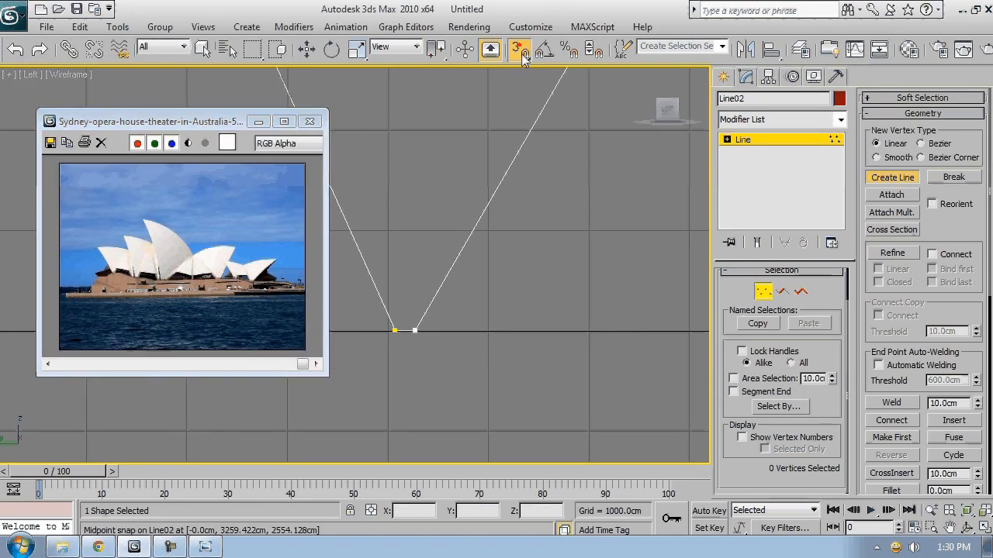
right_click(522, 53)
left_click(457, 195)
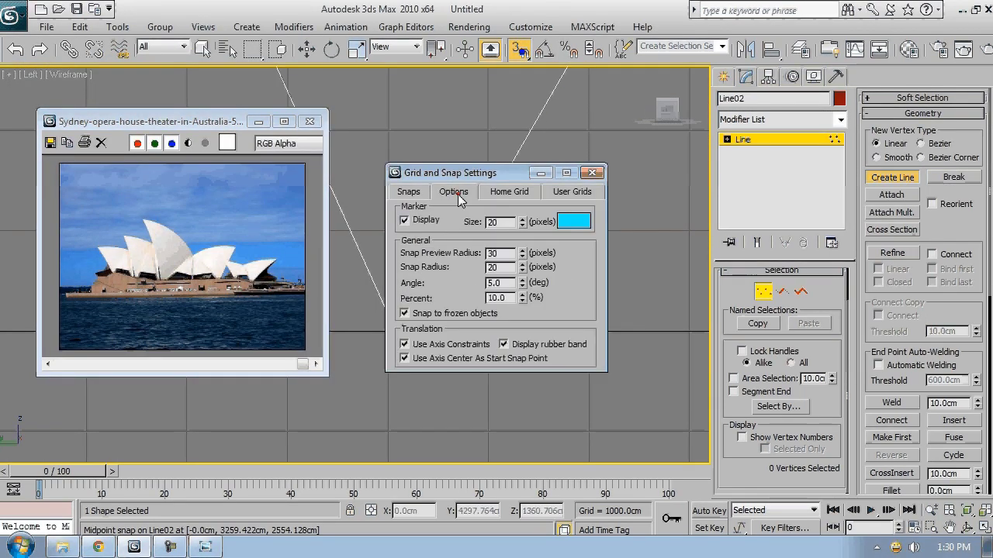
left_click(592, 173)
Step: Draw a snapped line from the wide outline's bottom vertex through two raised points to the narrow outline's bottom vertex
middle_click_drag(423, 333, 382, 289)
left_click(381, 289)
scroll(399, 341, "down", 2)
scroll(403, 330, "up", 1)
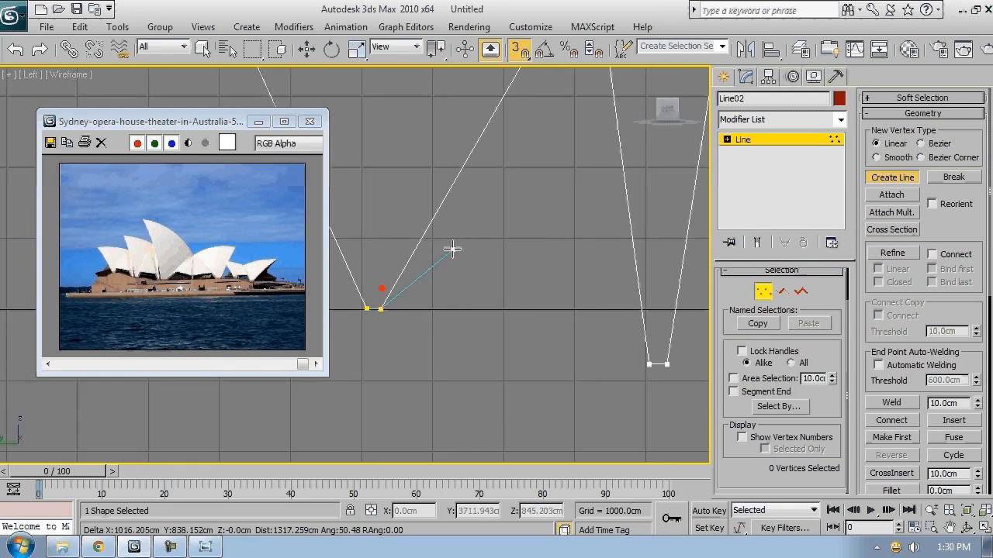
left_click(444, 245)
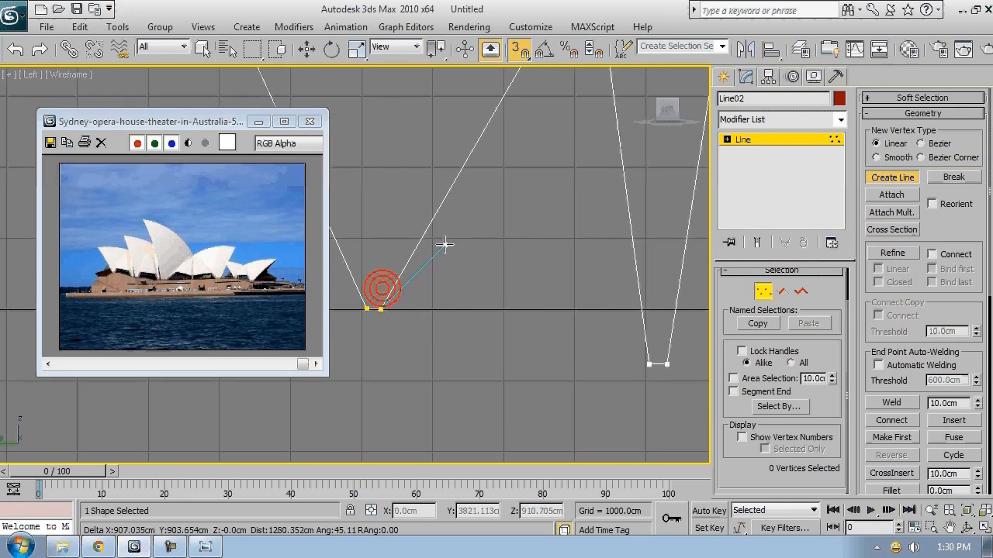
left_click(613, 274)
left_click(648, 363)
right_click(588, 415)
scroll(588, 415, "down", 2)
middle_click_drag(539, 310, 477, 375)
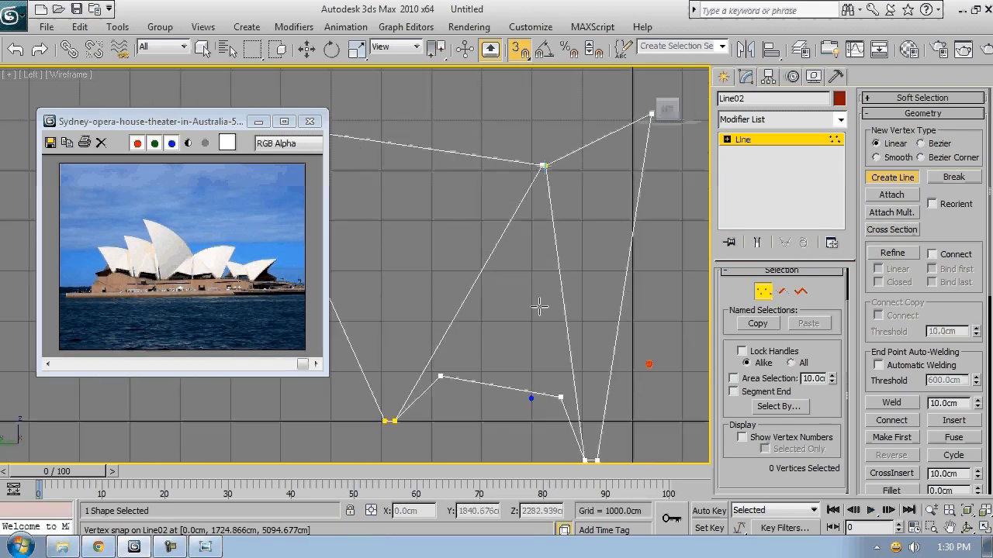
key("s")
right_click(527, 318)
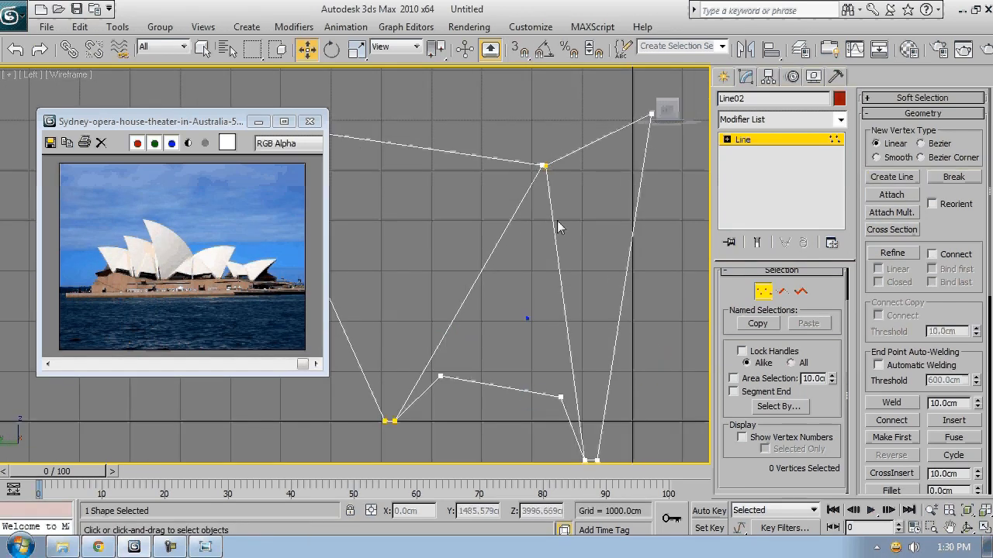
Step: Draw a short snapped line joining the two neighbouring upper vertices where the wide and narrow outlines meet
scroll(558, 152, "up", 6)
left_click(897, 176)
key("s")
left_click(434, 265)
left_click(462, 268)
right_click(434, 358)
scroll(473, 311, "down", 2)
right_click(499, 273)
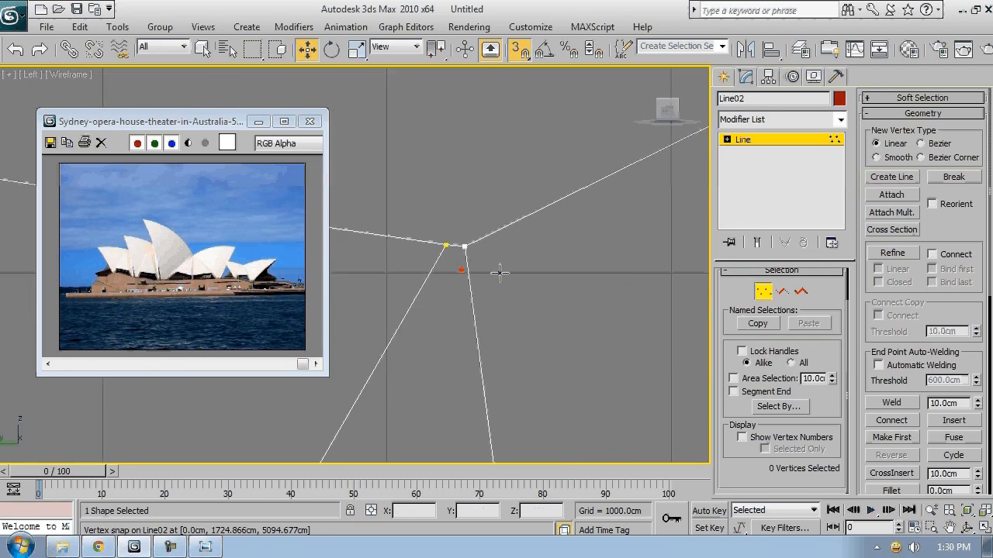
Step: Start Refine at vertex level with the Connect and Linear options enabled, after checking the short top segment
left_click(782, 291)
left_click(458, 246)
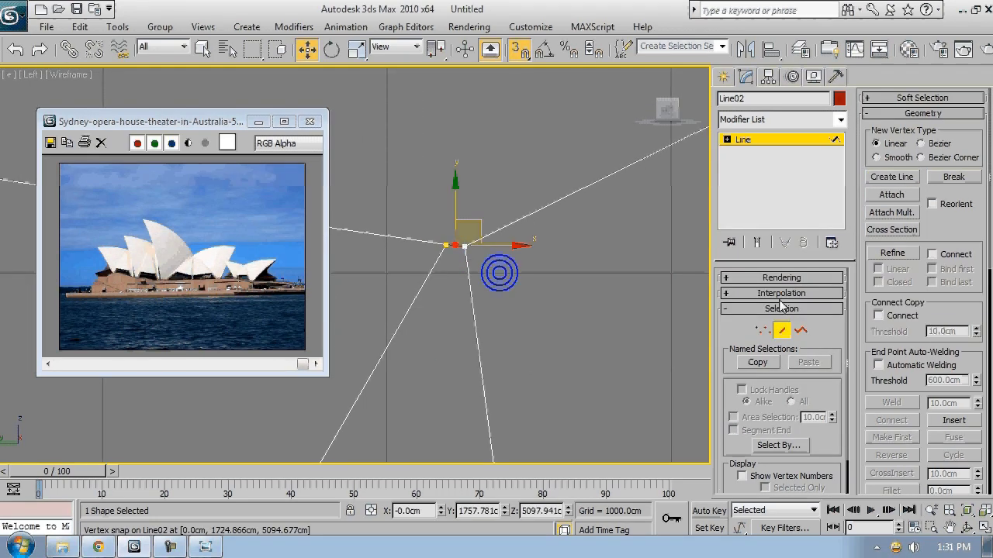
key("1")
left_click(902, 258)
left_click(903, 258)
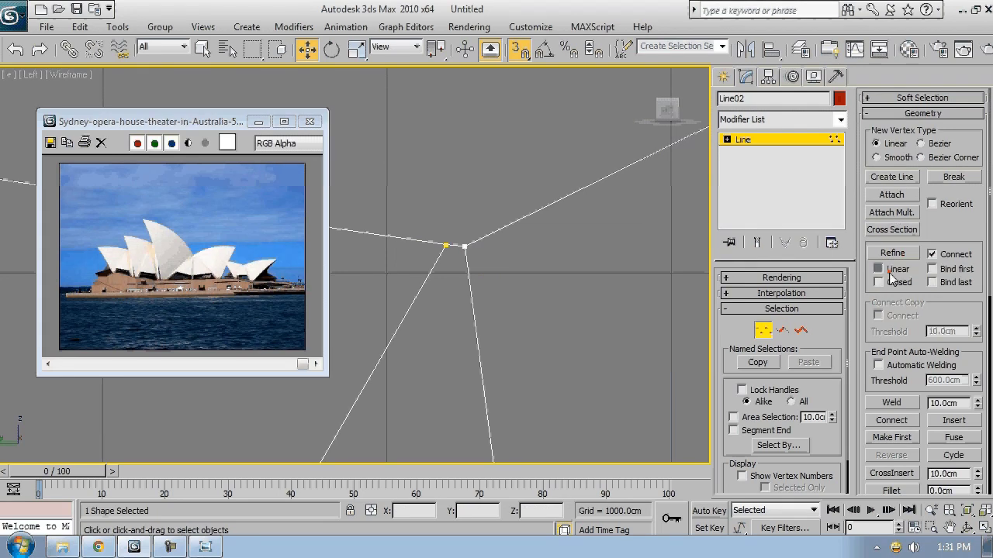
left_click(896, 259)
Step: Refine the short top segment and connect it to the raised vertex nearest the wide outline
scroll(504, 196, "up", 3)
key("s")
left_click(461, 166)
scroll(482, 116, "down", 5)
scroll(481, 120, "down", 3)
scroll(458, 177, "up", 3)
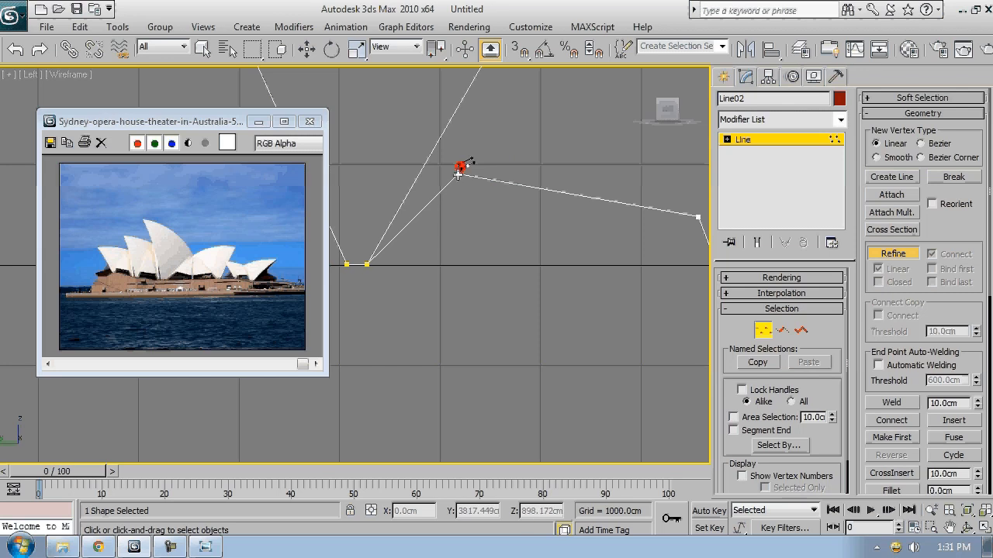
left_click(458, 176)
left_click(521, 298)
right_click(528, 215)
Step: Refine again to connect the raised vertex nearest the narrow outline with the short top segment
scroll(500, 214, "down", 5)
middle_click_drag(561, 199, 470, 365)
left_click(900, 251)
middle_click_drag(500, 306, 512, 273)
scroll(501, 334, "up", 3)
left_click(473, 383)
scroll(474, 381, "down", 2)
scroll(459, 144, "up", 8)
left_click(388, 174)
right_click(464, 230)
scroll(569, 180, "down", 7)
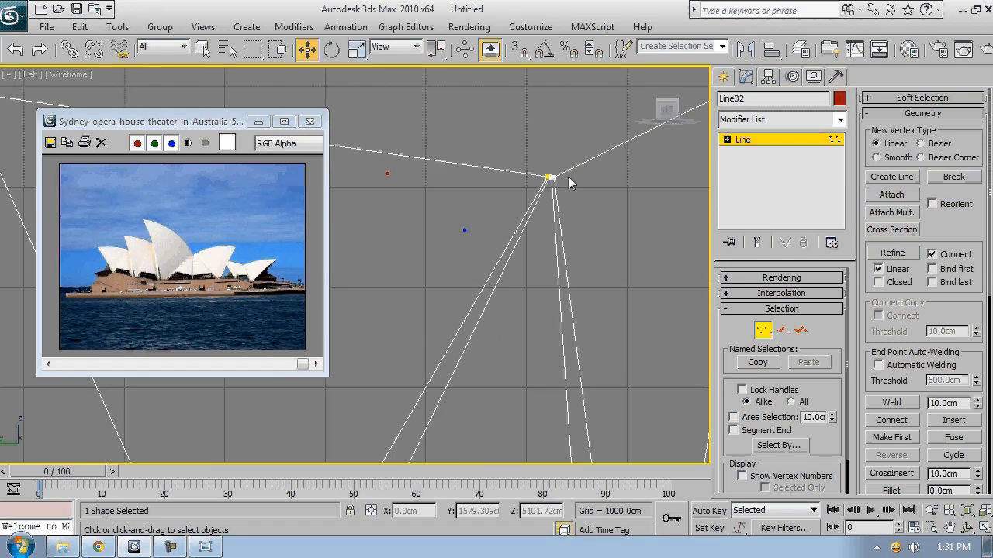
middle_click_drag(650, 235, 577, 260)
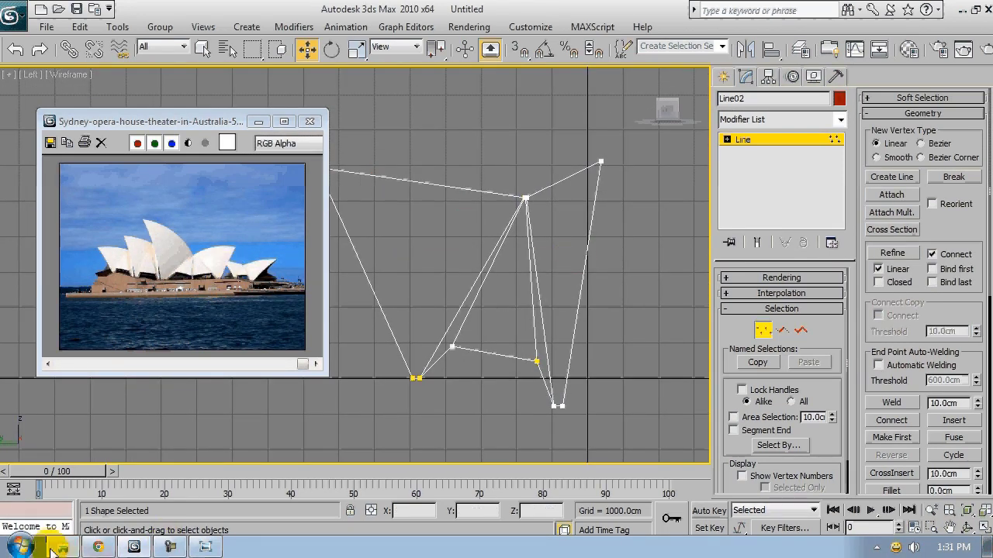
Step: Leave vertex editing and apply a Surface modifier to the connected spline cage
middle_click_drag(539, 254, 550, 258)
left_click_drag(372, 425, 638, 276)
left_click(768, 332)
left_click(771, 119)
scroll(770, 310, "down", 10)
left_click(771, 381)
middle_click_drag(636, 329, 666, 321)
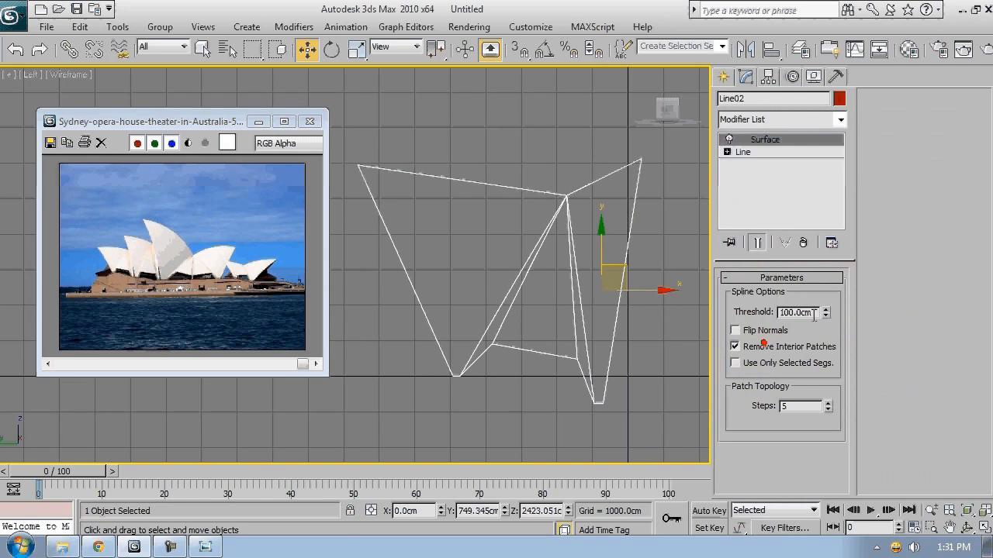
Step: Set the Surface threshold to 1 and display the view shaded with edged faces
type("1")
key("Return")
scroll(568, 200, "up", 10)
left_click_drag(815, 310, 800, 322)
scroll(563, 328, "down", 10)
key("F3")
middle_click_drag(563, 328, 561, 302)
key("F4")
scroll(567, 331, "down", 2)
Step: Add an Edit Patch modifier, switch to the perspective view and enter vertex editing
left_click(743, 119)
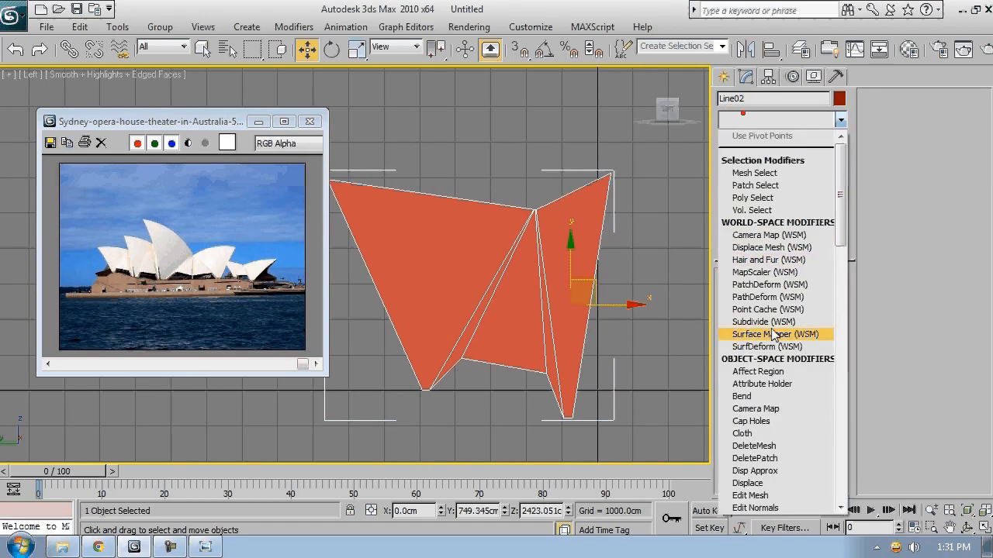
key("e")
left_click(775, 160)
middle_click_drag(627, 295, 694, 299)
key("p")
left_click(740, 300)
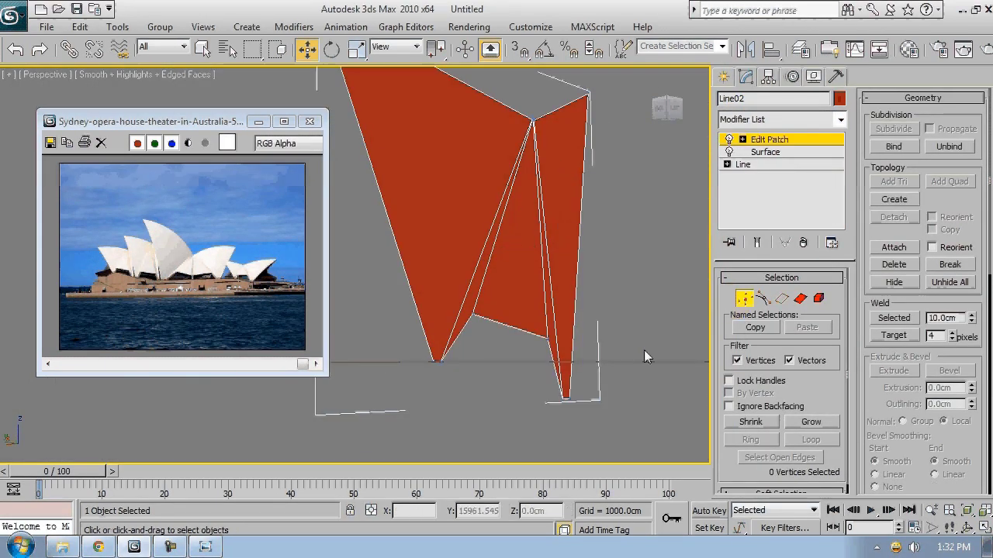
Step: Move the patch's lower vertices sideways away from the upper ridge to slope the shell half outward
middle_click_drag(644, 350, 613, 358, "alt")
left_click_drag(425, 409, 572, 327)
left_click_drag(439, 355, 572, 350)
scroll(562, 361, "down", 4)
middle_click_drag(562, 361, 475, 379, "alt")
middle_click_drag(475, 339, 570, 355, "alt")
left_click_drag(443, 354, 470, 355)
Step: Adjust the patch handles in the front view to bend the shell half into an outward curve
key("f")
scroll(553, 372, "down", 3)
middle_click_drag(552, 373, 408, 460)
key("F3")
left_click(763, 297)
left_click_drag(609, 377, 523, 260)
mouse_move(587, 267)
left_mouse_down()
mouse_move(481, 220)
mouse_move(466, 224)
left_mouse_up()
key("F3")
scroll(542, 314, "down", 2)
Step: Return to perspective, close the reference image window, deselect the handles and inspect the curved patch
key("p")
scroll(530, 337, "down", 3)
middle_click_drag(530, 337, 619, 339, "alt")
scroll(618, 380, "up", 3)
left_click(309, 121)
middle_click_drag(409, 180, 330, 82, "alt")
left_click(597, 177)
middle_click_drag(512, 239, 517, 302)
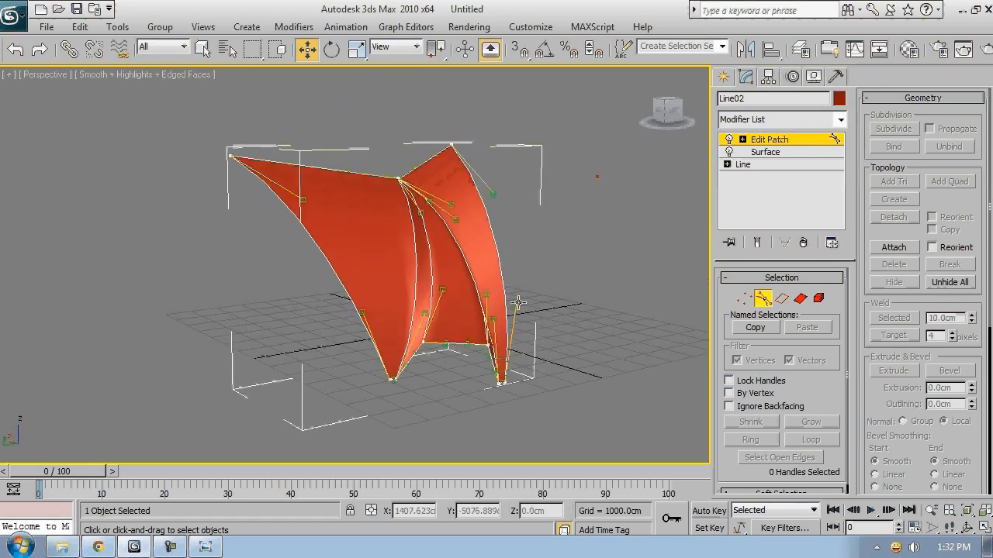
middle_click_drag(370, 285, 403, 288, "alt")
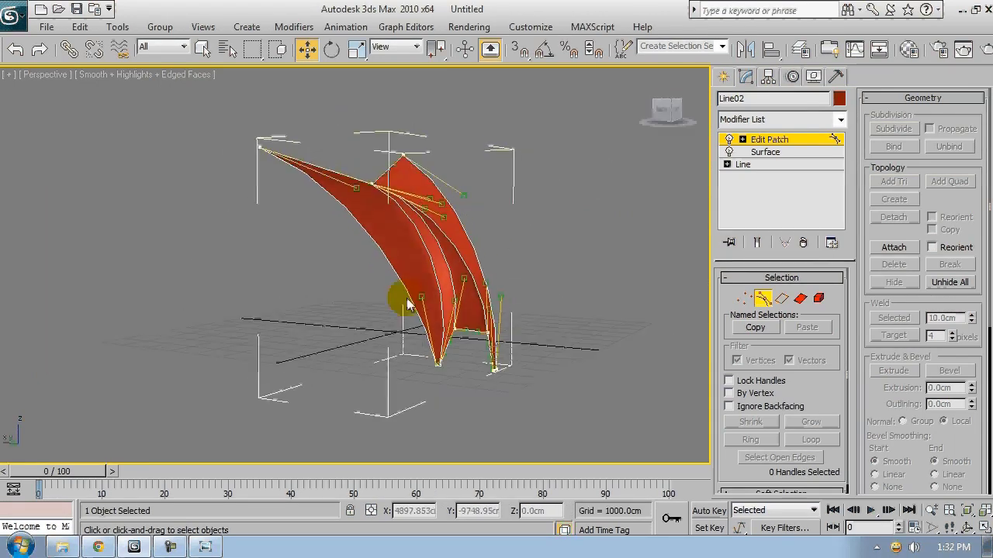
Step: Add a Symmetry modifier mirrored about the Z axis and check its Mirror sub-object
left_click(762, 297)
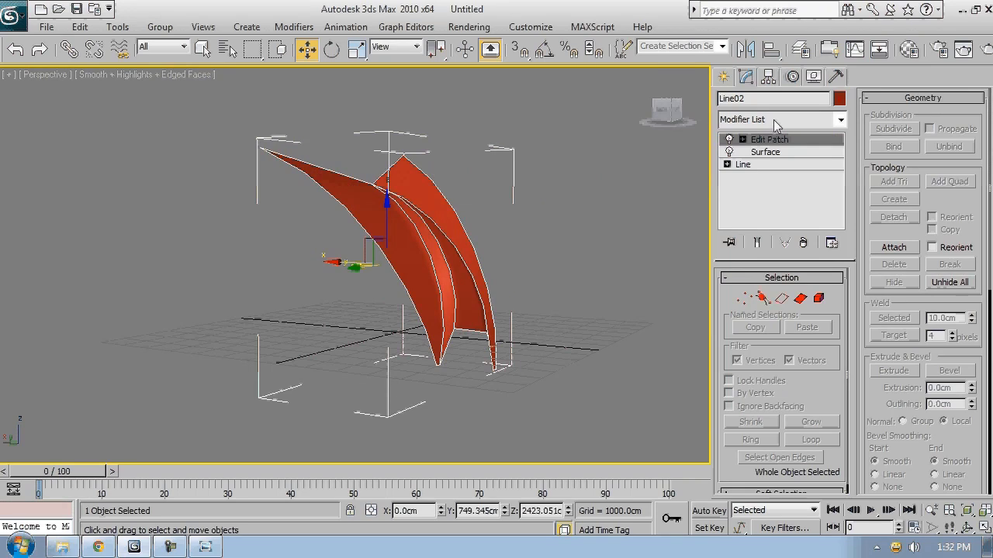
left_click(770, 122)
left_click(778, 332)
middle_click_drag(564, 309, 590, 330, "alt")
left_click(803, 306)
middle_click_drag(341, 291, 389, 304, "alt")
left_click(743, 139)
left_click(769, 152)
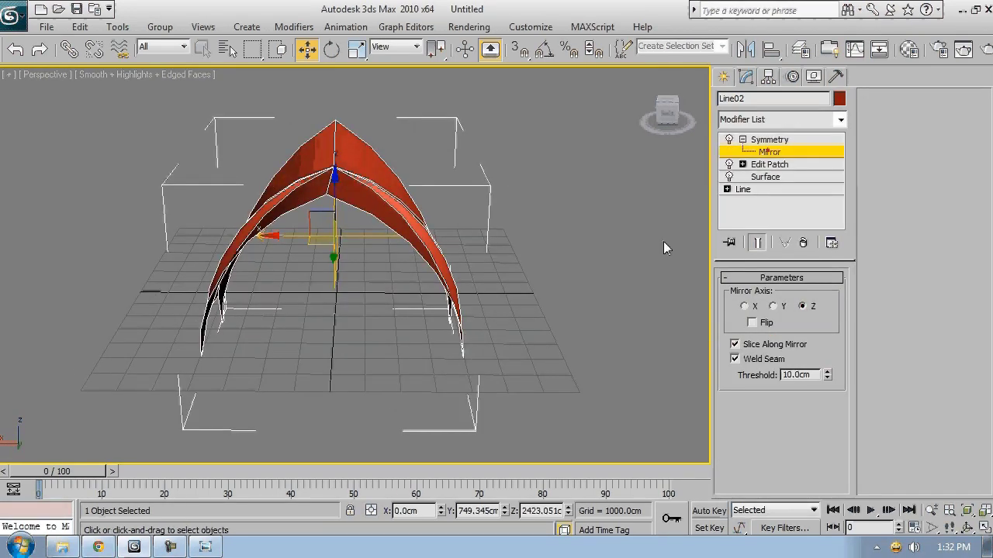
left_click(773, 152)
left_click(742, 139)
Step: Turn off edged faces and return to the Edit Patch level with the mirrored end result shown
middle_click_drag(499, 301, 468, 343, "alt")
key("F4")
middle_click_drag(458, 285, 504, 302)
left_click(779, 152)
left_click(757, 242)
middle_click_drag(434, 326, 268, 487, "alt")
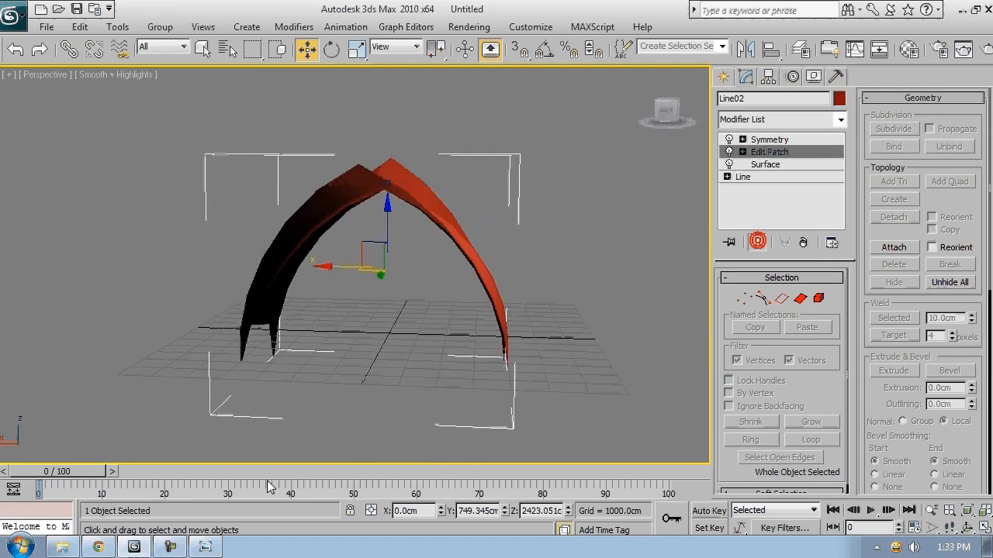
Step: Switch to Windows Photo Viewer, browse the Sydney Opera House photos for the shell shape, and return to 3ds Max
left_click(206, 546)
left_click(535, 514)
left_click(537, 514)
left_click(537, 514)
left_click(537, 515)
left_click(538, 515)
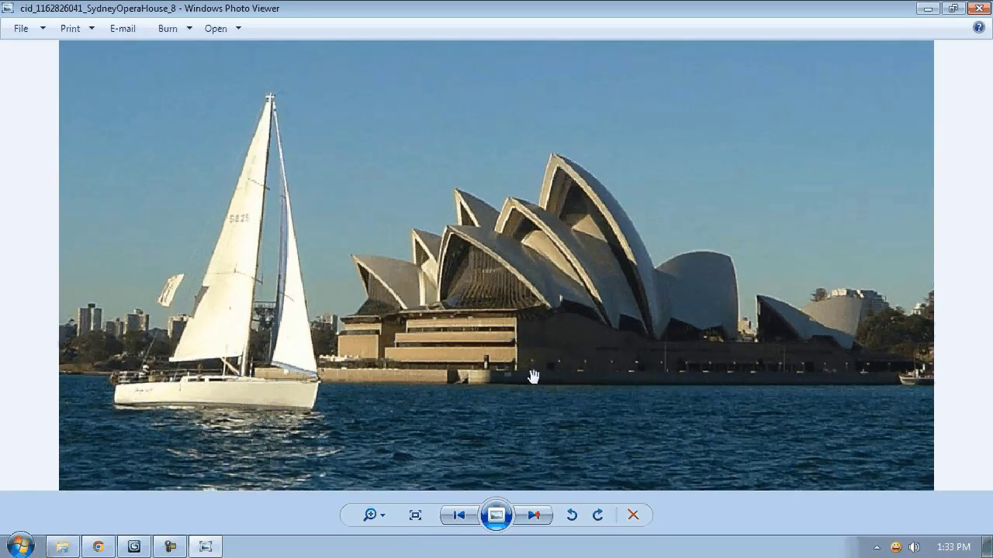
left_click(527, 520)
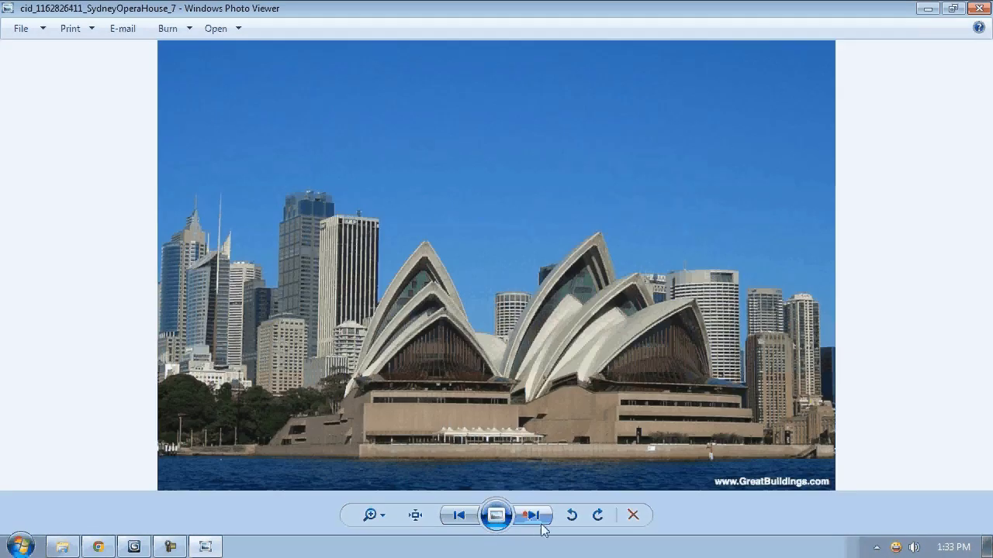
left_click(170, 547)
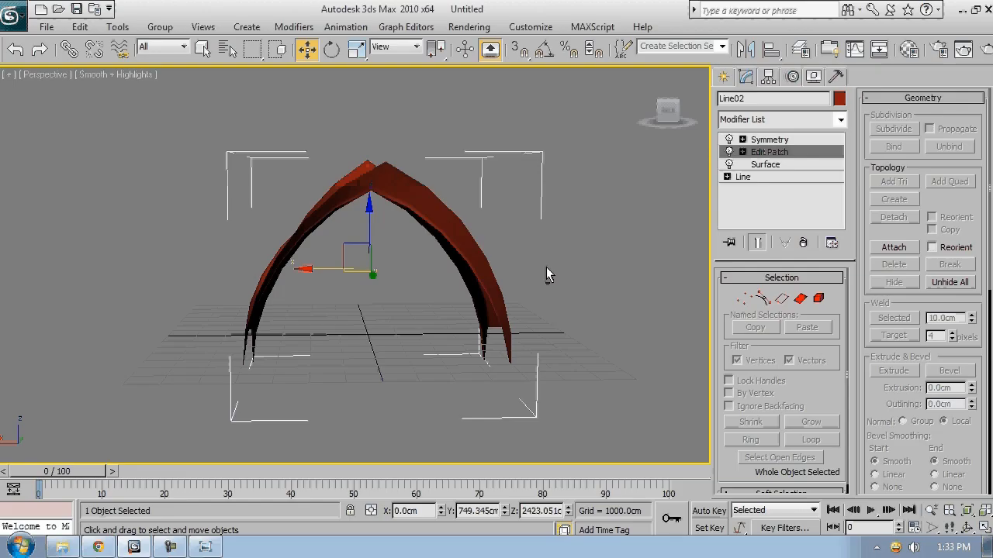
Step: Move the shell's lower patch vertices outward along X by about 624 cm, plus about 112 cm more
key("1")
left_click_drag(577, 411, 457, 349)
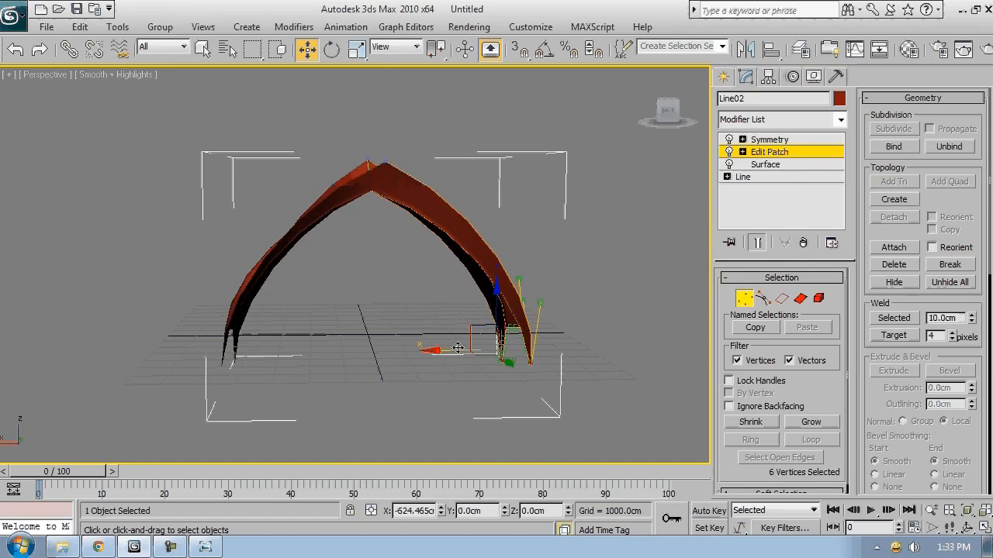
middle_click_drag(457, 348, 415, 341, "alt")
left_click_drag(473, 358, 493, 358)
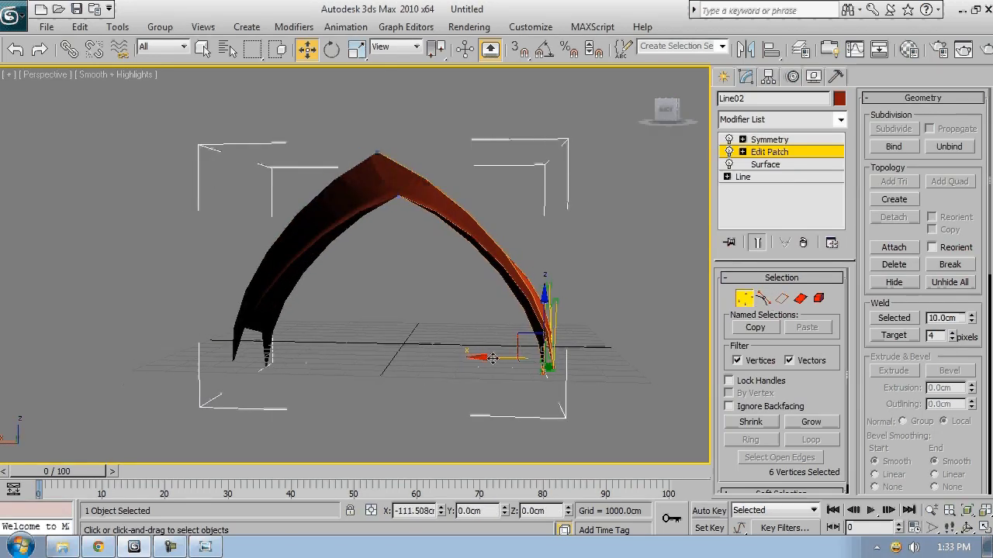
Step: Reshape the arch curve by moving the lower patch handles and lowering the upper handles
key("2")
middle_click_drag(492, 358, 604, 266, "alt")
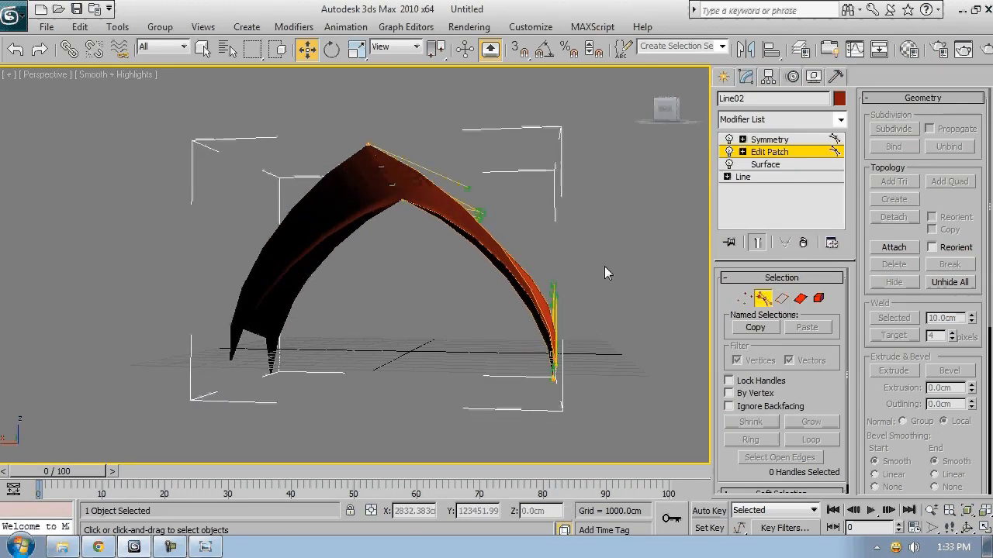
left_click_drag(528, 276, 501, 286)
middle_click_drag(502, 286, 505, 287, "alt")
left_click_drag(504, 267, 435, 146)
left_click_drag(466, 188, 466, 216)
middle_click_drag(477, 283, 367, 353, "alt")
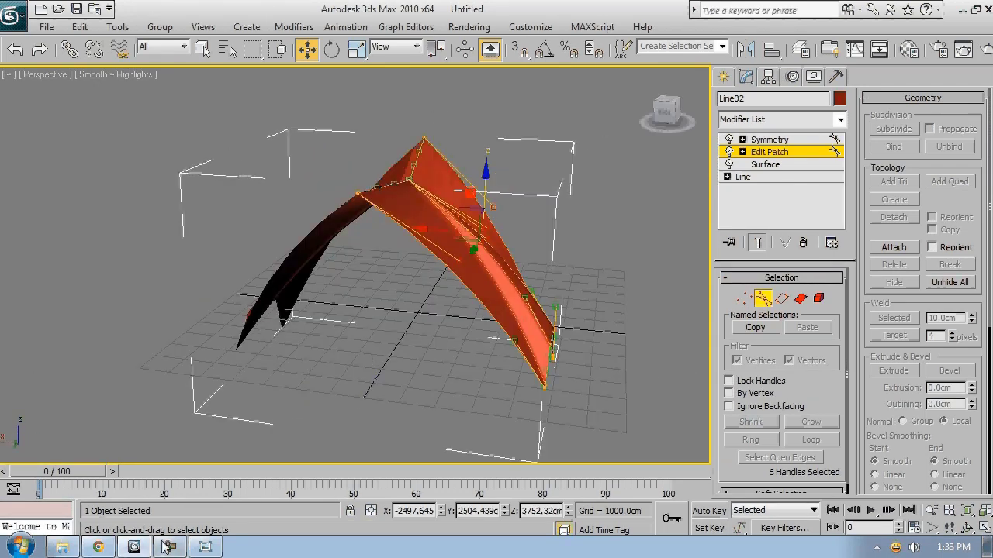
Step: Check the Opera House reference photo and adjust the lower patch handles to refine the arch's curve
left_click(206, 547)
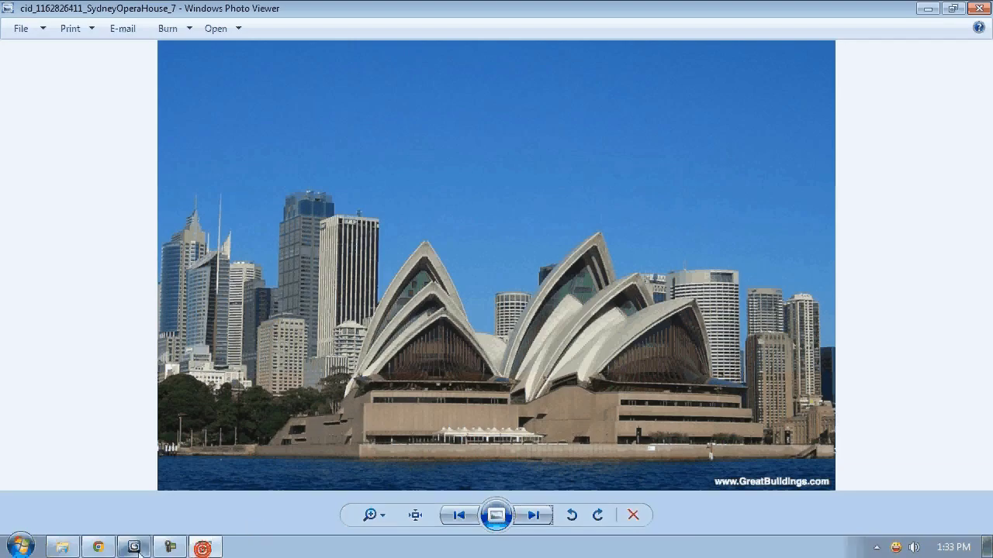
left_click(133, 547)
middle_click_drag(448, 214, 522, 297, "alt")
left_click_drag(521, 298, 531, 292)
middle_click_drag(505, 283, 528, 312, "alt")
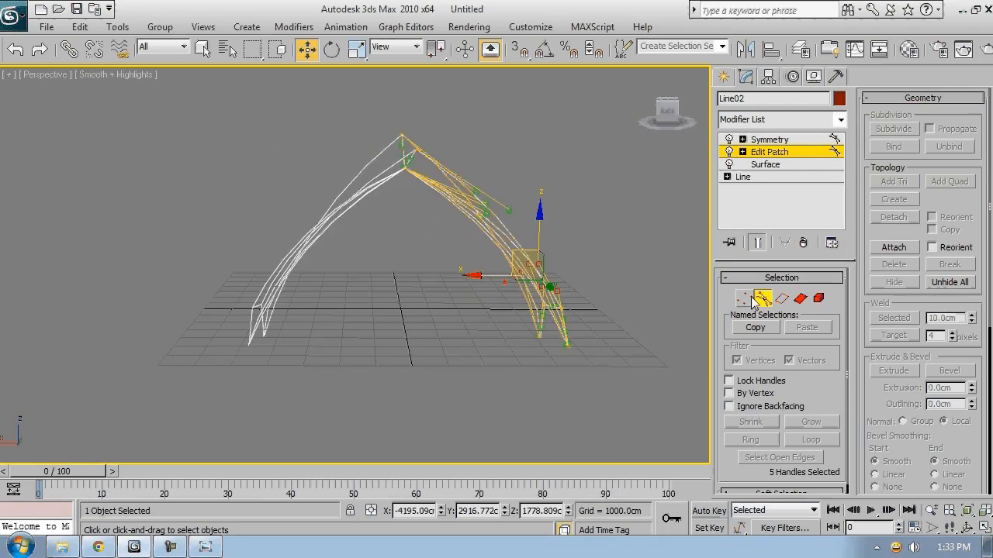
left_click(761, 299)
middle_click_drag(597, 298, 506, 341, "alt")
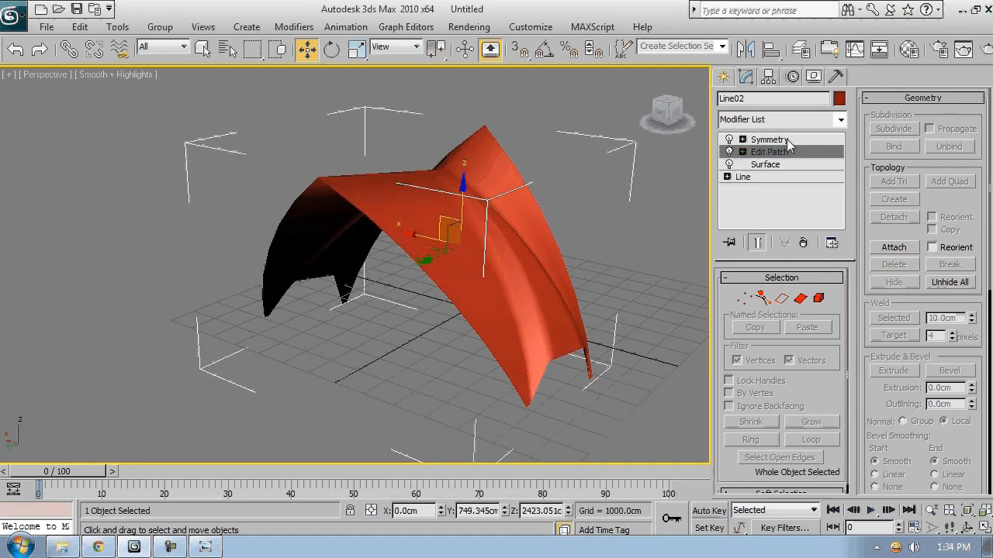
Step: Add a Shell modifier above Edit Patch with an outer amount of 0 and an inner amount of 84 cm
left_click(786, 123)
key("s")
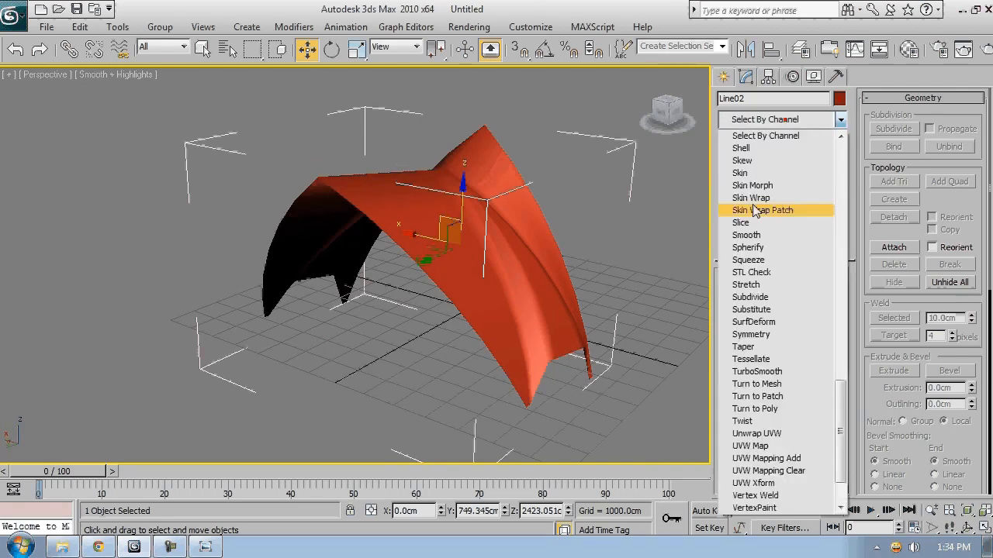
left_click(741, 148)
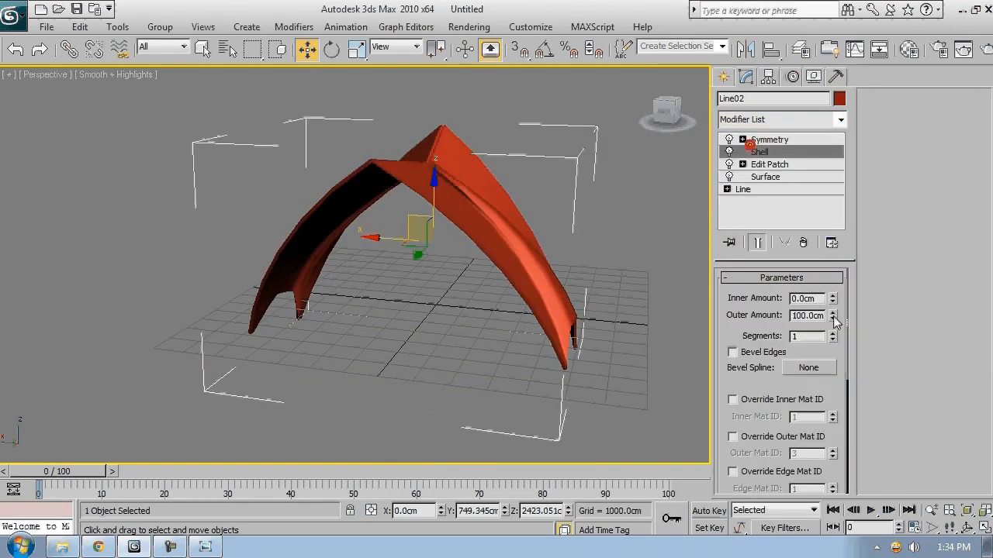
right_click(832, 318)
right_click(834, 298)
mouse_move(833, 299)
left_mouse_down()
mouse_move(832, 316)
mouse_move(835, 230)
left_mouse_up()
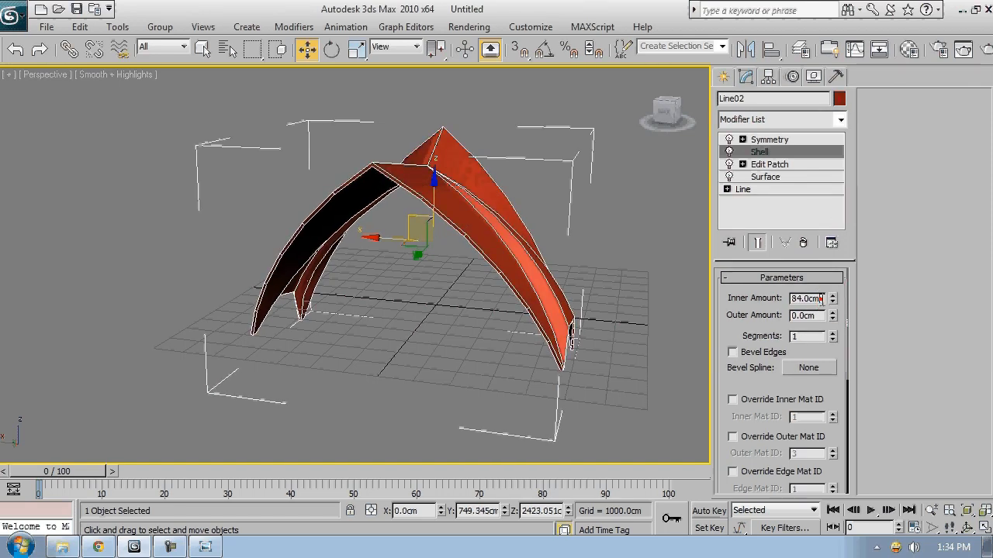
Step: Display edged faces on the model and raise the Shell's inner amount to 166 cm
key("Return")
scroll(422, 348, "up", 3)
middle_click_drag(422, 347, 541, 268, "alt")
key("F4")
scroll(504, 267, "down", 3)
key("F4")
left_click_drag(833, 299, 833, 224)
middle_click_drag(295, 264, 302, 312, "alt")
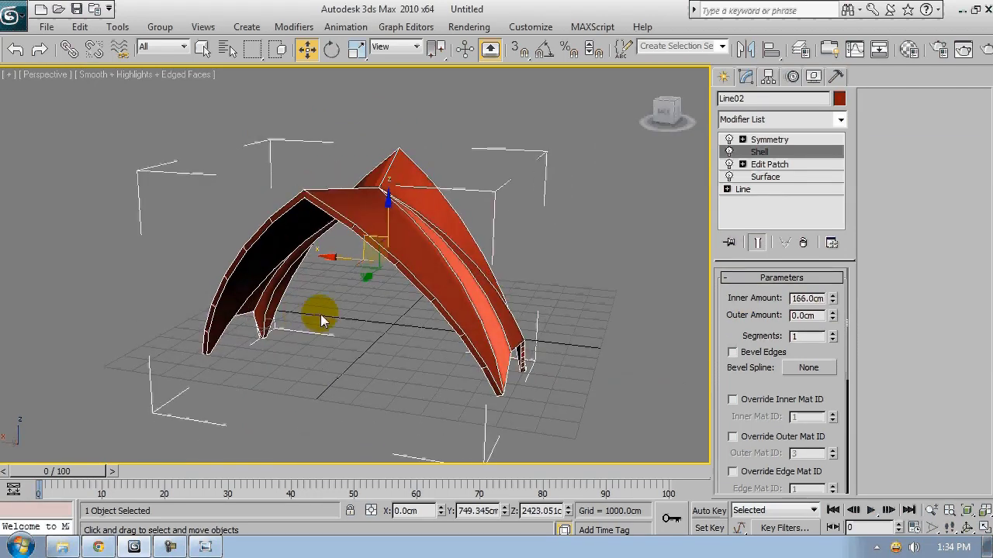
mouse_move(419, 229)
middle_mouse_down()
mouse_move(429, 221)
mouse_move(417, 238)
middle_mouse_up()
middle_click_drag(262, 316, 304, 313, "alt")
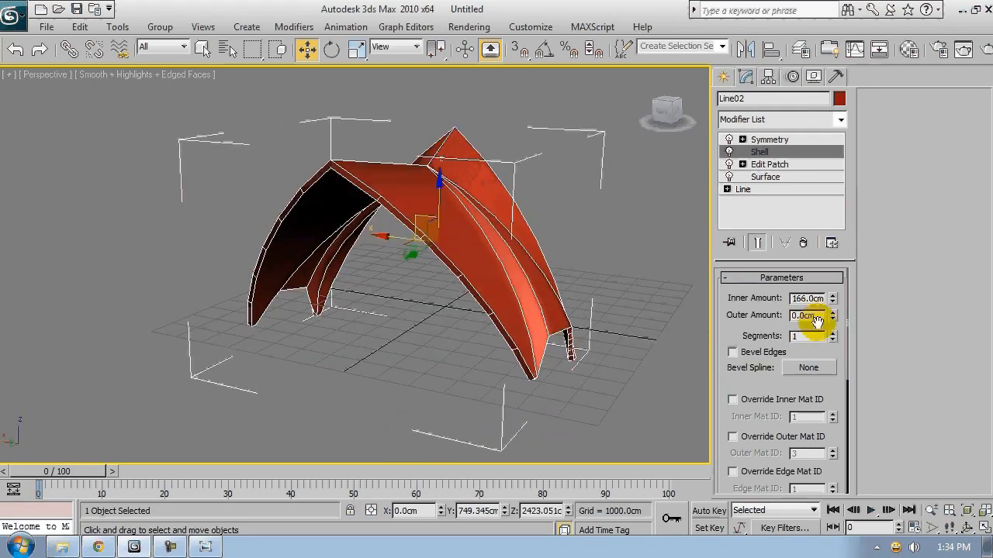
Step: Raise the Shell's inner amount to 177 cm, compare with the reference photo, and thicken it further
left_click_drag(832, 298, 832, 295)
mouse_move(204, 326)
middle_mouse_down("alt")
mouse_move(243, 315)
mouse_move(208, 326)
middle_mouse_up("alt")
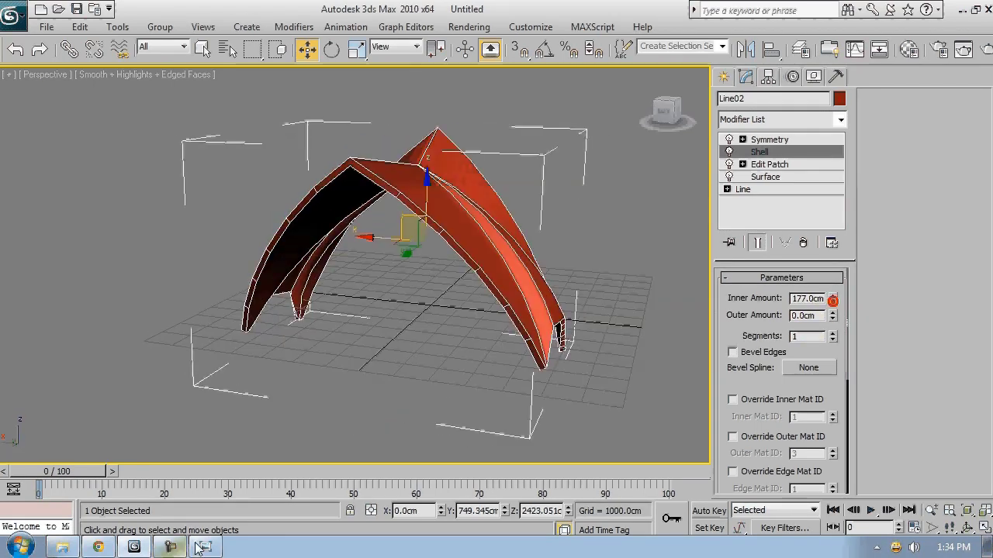
left_click(202, 542)
left_click(134, 547)
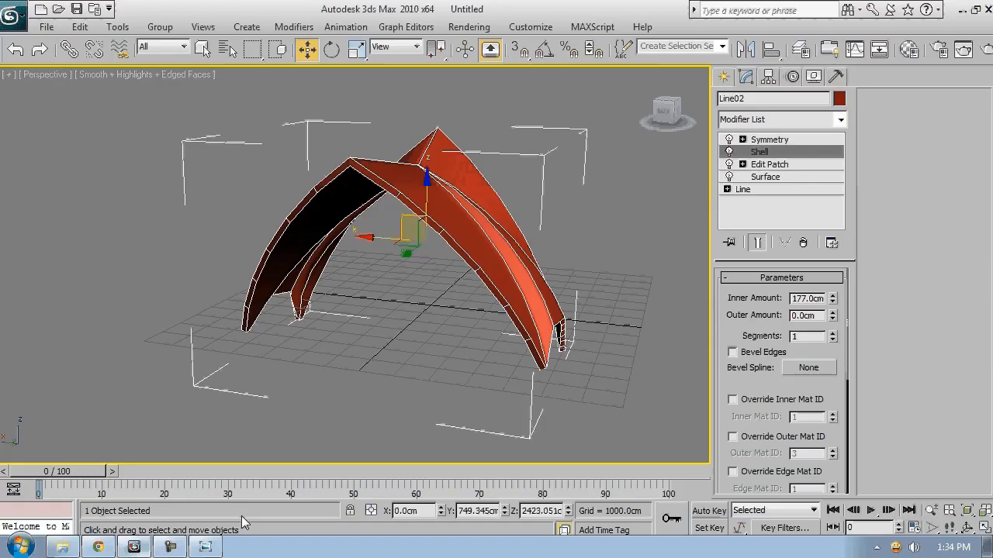
left_click_drag(832, 299, 832, 262)
middle_click_drag(527, 318, 616, 272, "alt")
Step: Return to Edit Patch at Handle level and adjust the lower handle on the large arch's front edge
left_click(769, 164)
middle_click_drag(489, 267, 399, 272, "alt")
left_click(743, 301)
left_click(744, 302)
middle_click_drag(625, 321, 450, 263, "alt")
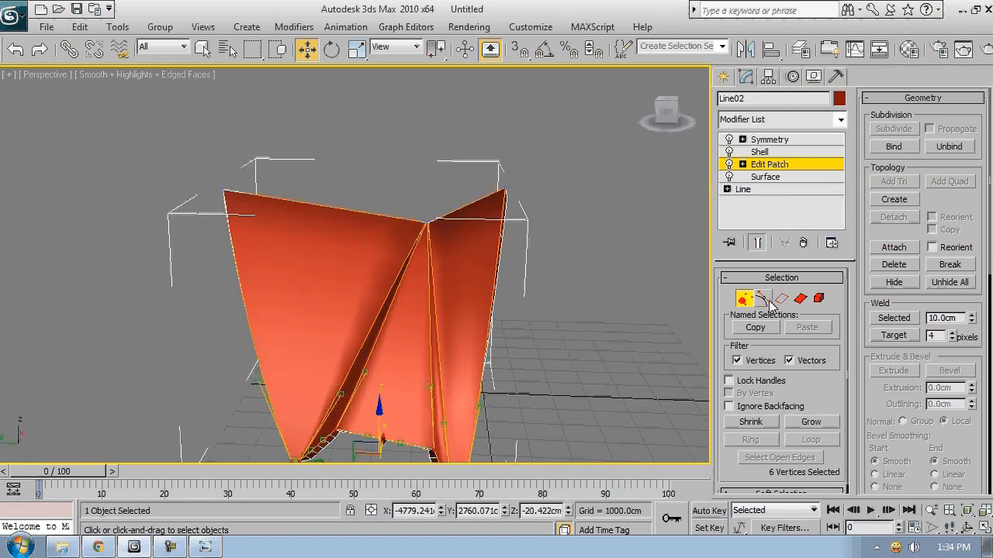
left_click(763, 299)
key("F3")
middle_click_drag(355, 270, 382, 273, "alt")
middle_click_drag(300, 214, 279, 217, "alt")
left_click(221, 318)
mouse_move(207, 299)
left_mouse_down("ctrl")
mouse_move(195, 316)
mouse_move(251, 314)
left_mouse_up("ctrl")
key("F3")
mouse_move(253, 315)
middle_mouse_down("alt")
mouse_move(404, 328)
mouse_move(431, 378)
mouse_move(341, 306)
mouse_move(334, 281)
middle_mouse_up("alt")
left_click(255, 254)
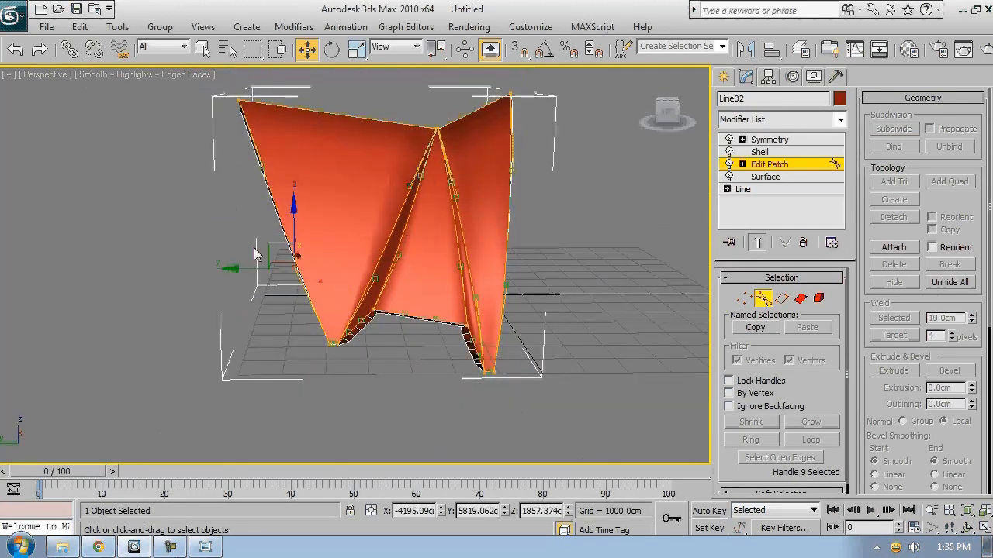
Step: Shift the upper handle of the large arch's front edge along Y, finishing with a move of about 131 cm
left_click(265, 159)
left_click_drag(217, 169, 235, 169)
middle_click_drag(235, 169, 380, 337, "alt")
left_click_drag(280, 271, 275, 272)
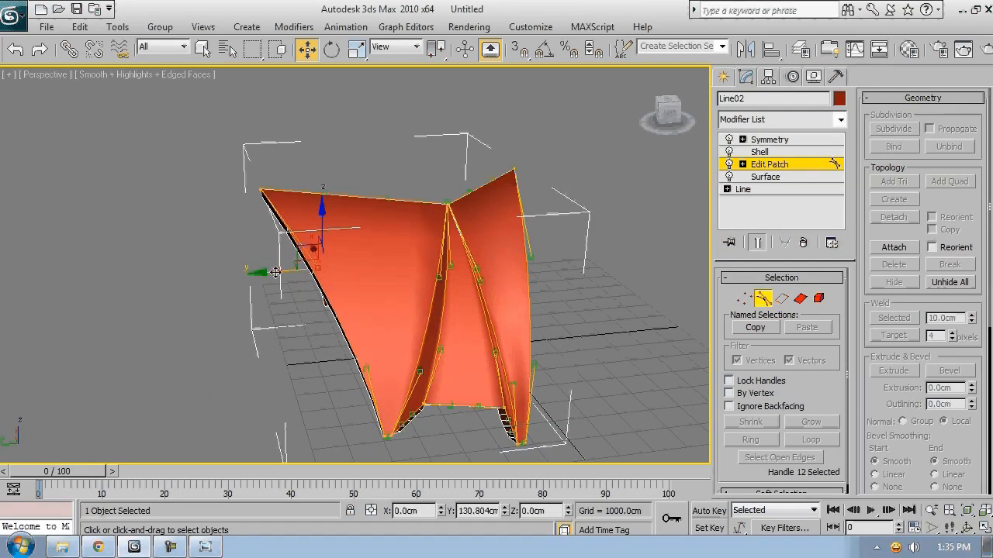
Step: Adjust the upper and lower handles of the small shell's outer edge along Y to reshape its curve
middle_click_drag(276, 273, 200, 270)
left_click(455, 255)
left_click_drag(396, 258, 369, 260)
left_click(452, 363)
left_click_drag(394, 370, 375, 372)
middle_click_drag(457, 377, 471, 358, "alt")
left_click(419, 248)
left_click_drag(419, 248, 425, 245)
Step: Check the Opera House reference photo, then pull the large shell's tip vertex upward and outward along Y
left_click(198, 548)
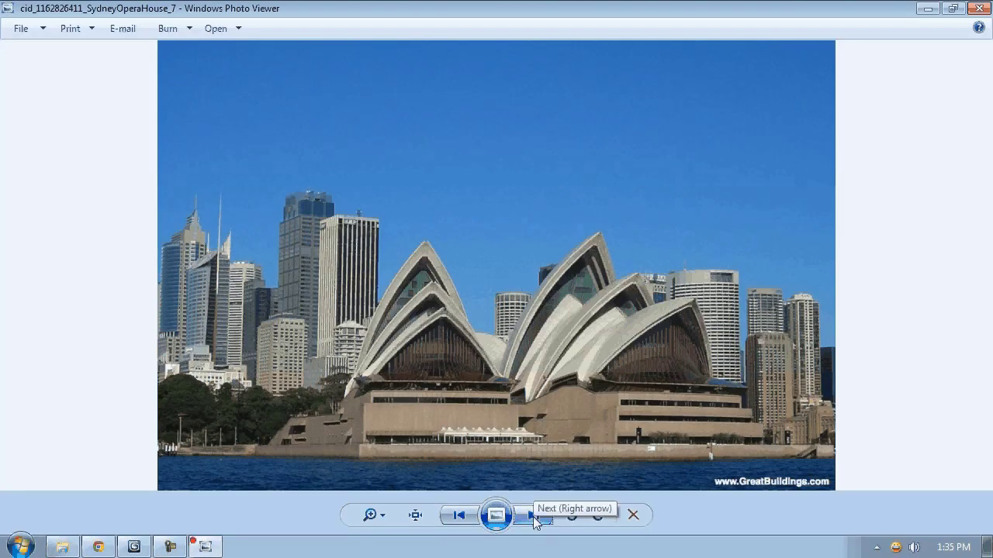
left_click(191, 536)
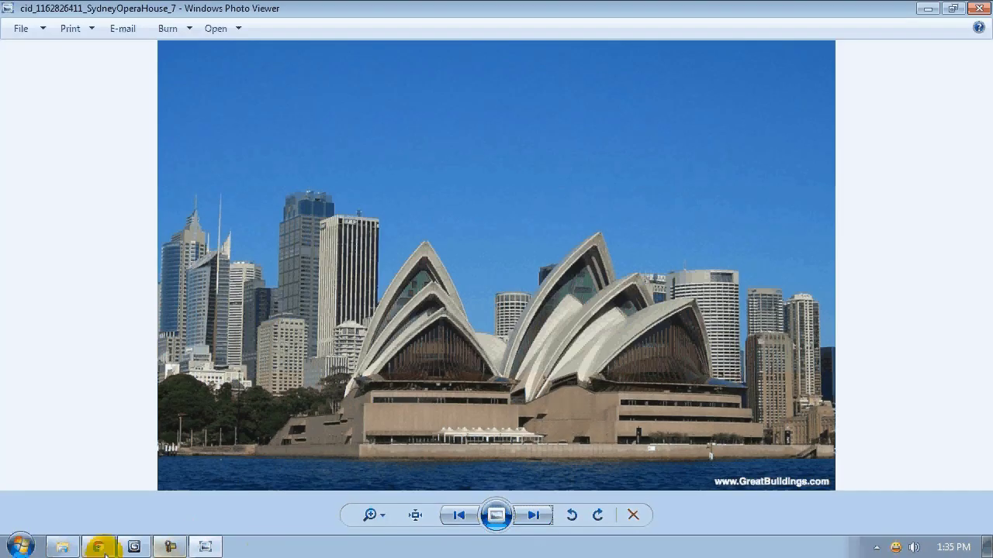
left_click(133, 547)
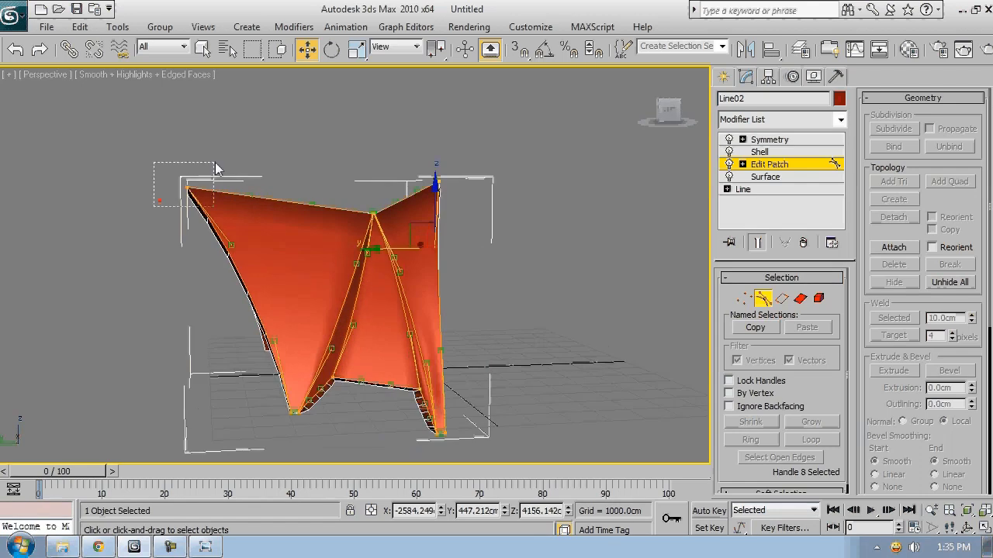
key("1")
left_click(185, 187)
left_click_drag(172, 161, 163, 148)
middle_click_drag(274, 180, 247, 190, "alt")
left_click_drag(134, 178, 112, 179)
scroll(222, 231, "down", 3)
middle_click_drag(222, 230, 181, 212, "alt")
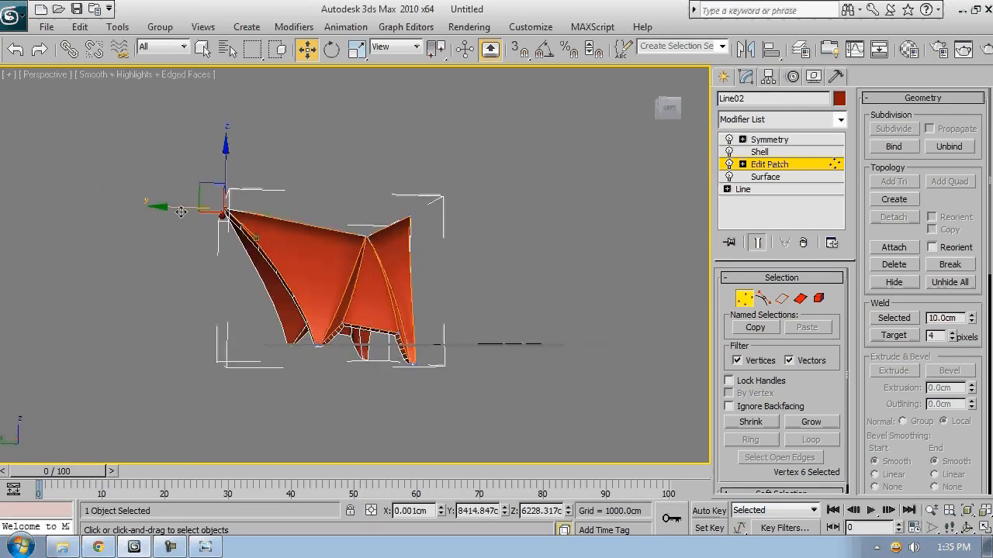
Step: Move the ridge handle near the large shell's tip inward to bow the ridge line
left_click(762, 298)
middle_click_drag(241, 232, 271, 213, "alt")
left_click_drag(273, 216, 333, 221)
middle_click_drag(333, 221, 250, 489, "alt")
Step: Compare with the reference photo and move the lower handle of the large arch's front edge outward along Y
left_click(206, 547)
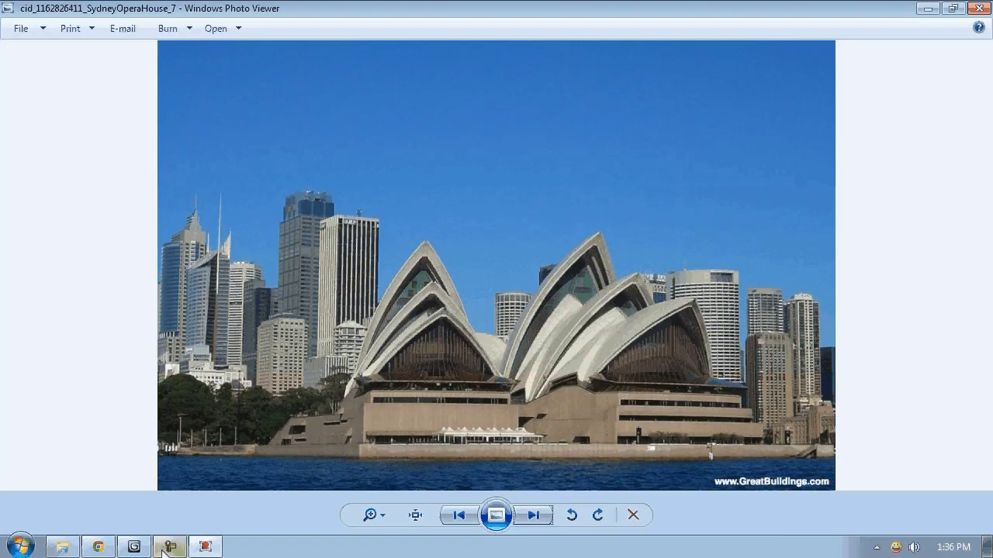
left_click(136, 548)
mouse_move(511, 327)
middle_mouse_down("alt")
mouse_move(314, 402)
mouse_move(496, 346)
middle_mouse_up("alt")
key("F3")
left_click(429, 294)
left_click_drag(467, 293, 480, 293)
key("F3")
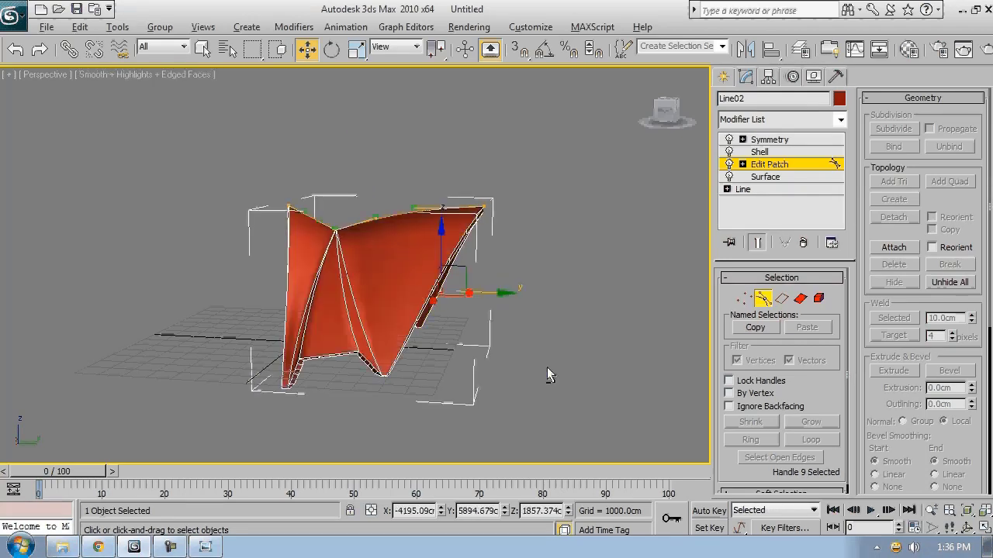
Step: Check the reference photo again and rotate the large shell's tip vertex to curve the ridge
middle_click_drag(547, 370, 280, 357, "alt")
left_click(205, 547)
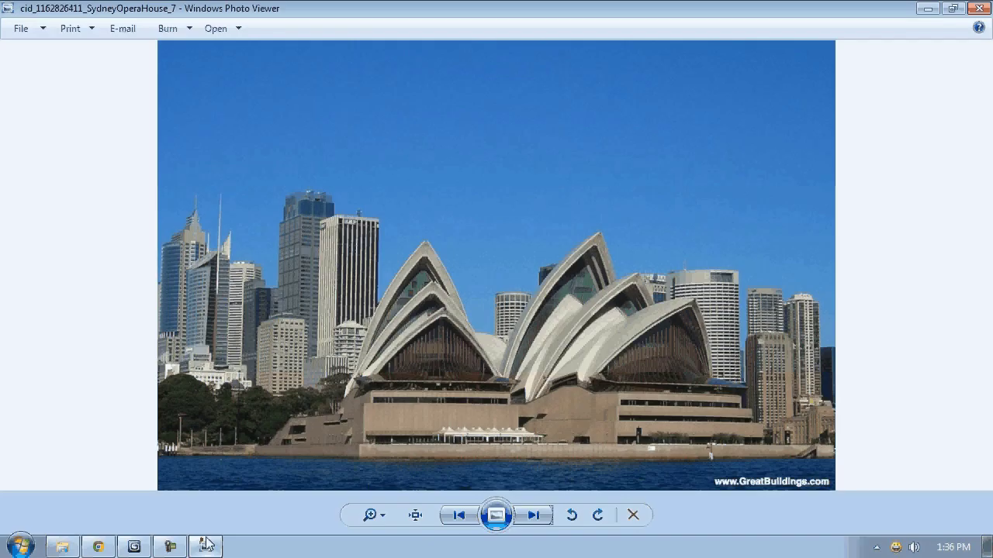
left_click(136, 547)
left_click_drag(218, 202, 215, 208)
key("e")
left_click_drag(284, 199, 286, 192)
middle_click_drag(286, 193, 268, 195, "alt")
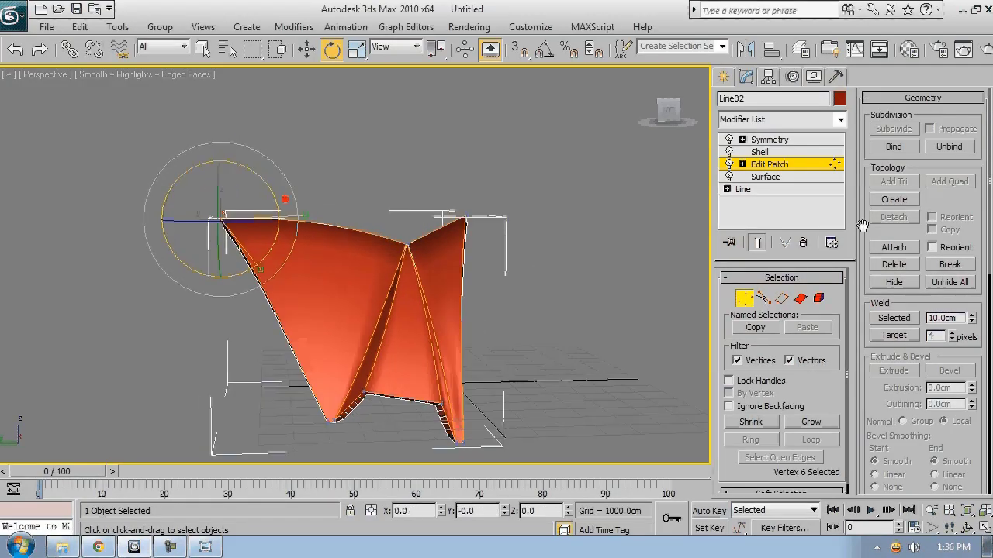
Step: Move the upper handle of the large arch's front edge outward along Y
left_click(764, 300)
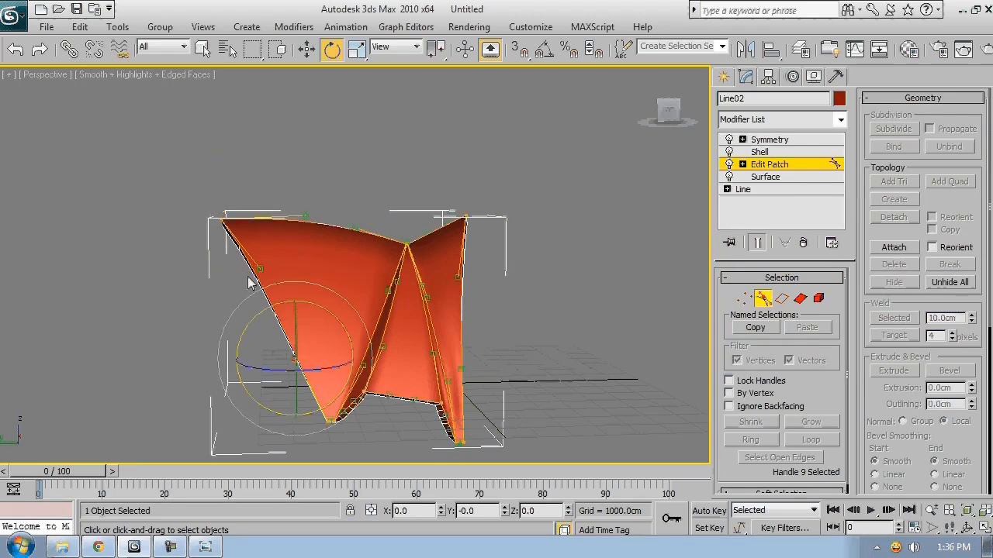
left_click(260, 269)
key("w")
left_click_drag(250, 270, 209, 271)
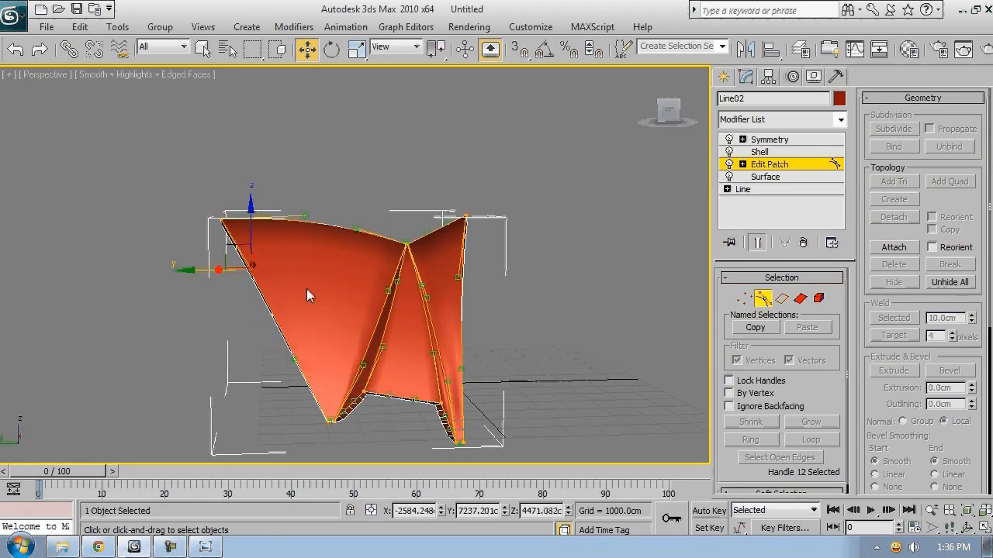
Step: Compare the shell from several angles with the Opera House reference photo
middle_click_drag(313, 322, 479, 291, "alt")
left_click(762, 298)
middle_click_drag(368, 304, 417, 421, "alt")
left_click(207, 547)
left_click(211, 551)
middle_click_drag(355, 420, 544, 341, "alt")
left_click(213, 549)
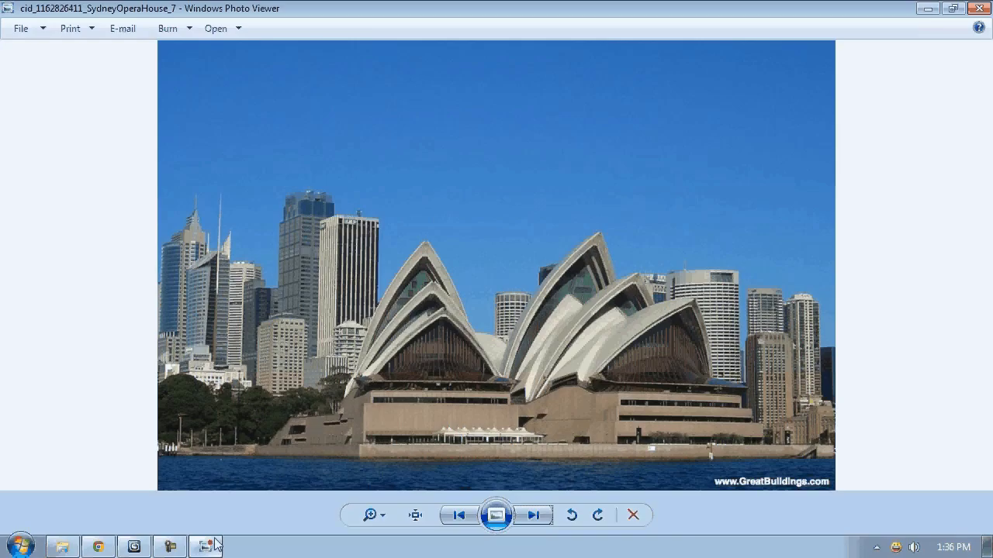
left_click(98, 548)
left_click(134, 547)
Step: Move the side rib's handle inward along X and lower two upper rib handles by about 195 cm
left_click(763, 298)
middle_click_drag(261, 330, 217, 295, "alt")
left_click(446, 326)
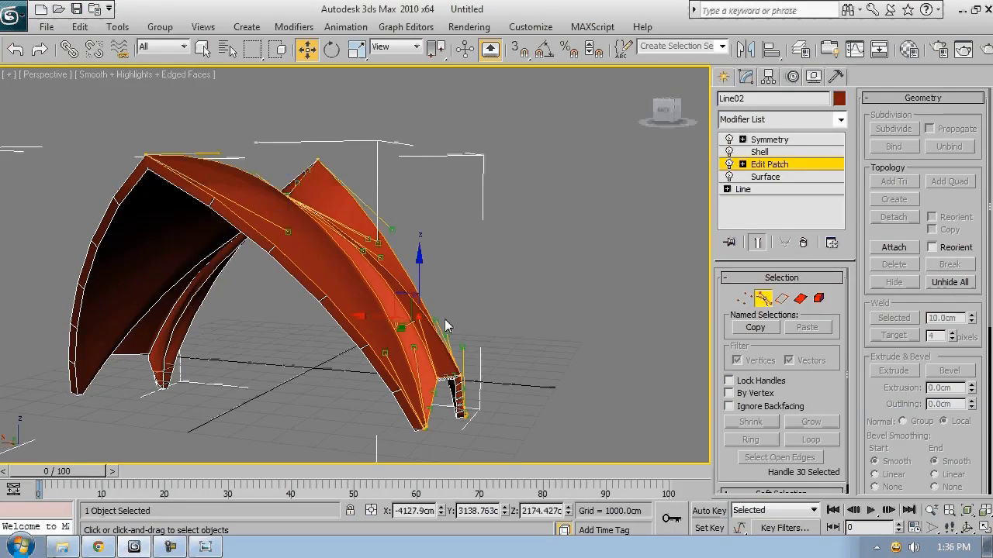
left_click_drag(438, 318, 374, 318)
middle_click_drag(375, 318, 392, 348, "alt")
left_click_drag(387, 239, 360, 255)
left_click_drag(373, 202, 372, 217)
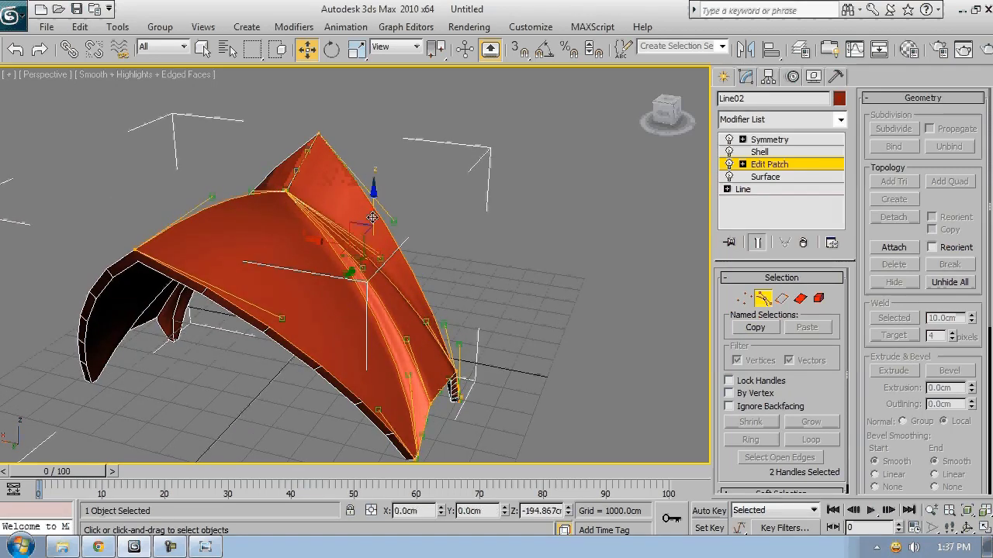
Step: Move a lower rib handle about 433 cm along X and 43 cm along Z, and nudge the neighbouring rib's handle
middle_click_drag(373, 232, 437, 250, "alt")
middle_click_drag(399, 204, 281, 332, "alt")
scroll(254, 278, "down", 4)
left_click(279, 322)
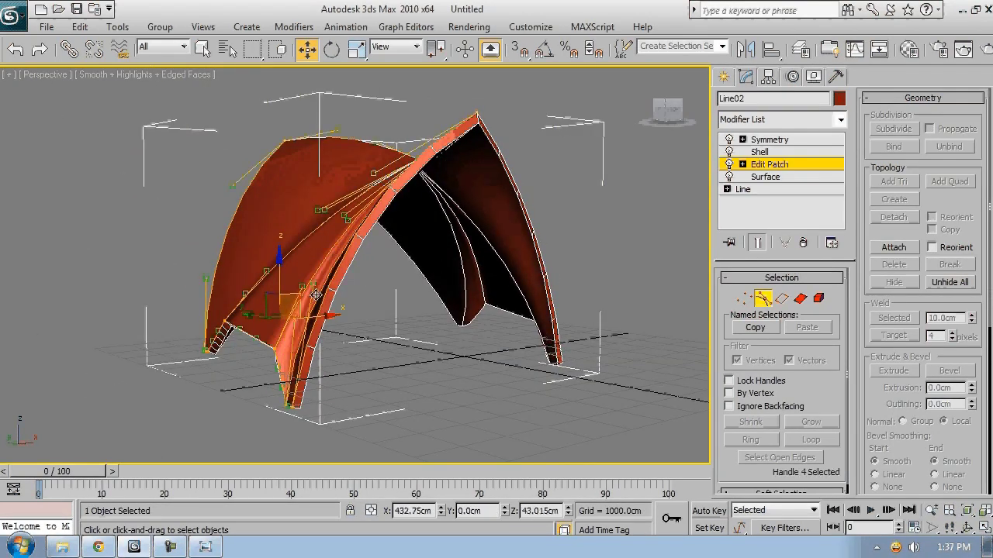
middle_click_drag(311, 282, 496, 331, "alt")
left_click(423, 325)
left_click_drag(378, 318, 388, 320)
middle_click_drag(382, 318, 459, 278, "alt")
Step: Check the reference photo and reduce the Shell's inner amount to 53 cm
left_click(203, 547)
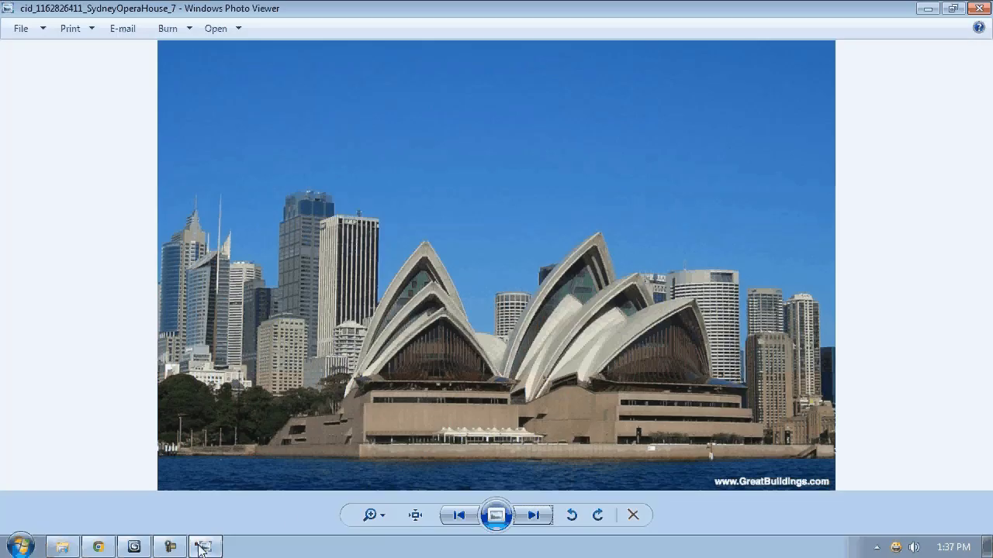
left_click(133, 548)
left_click(759, 157)
left_click_drag(832, 299, 846, 426)
left_click_drag(846, 426, 846, 432)
middle_click_drag(222, 261, 321, 266, "alt")
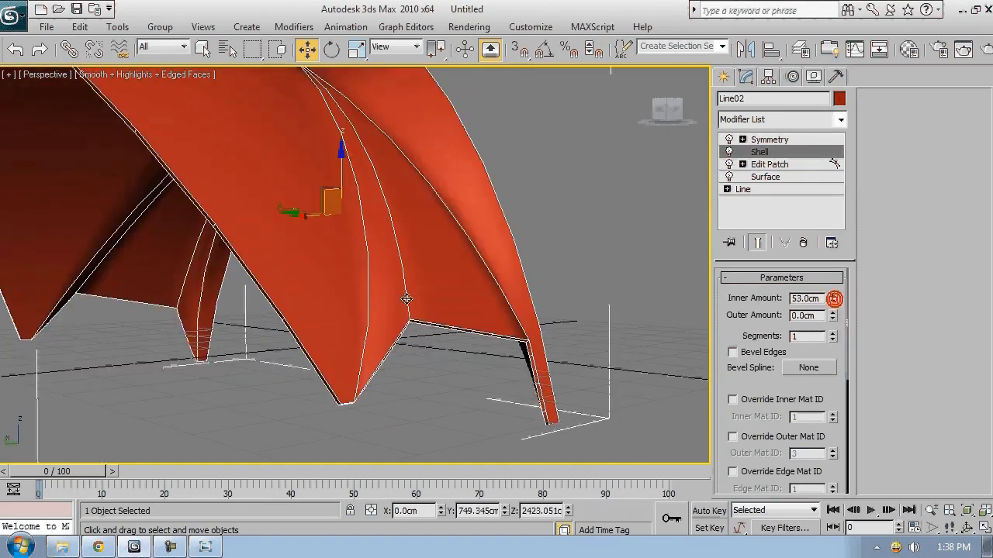
Step: Examine the arch profile in the Front view in shaded and wireframe display, selecting the side rib's handle in Edit Patch
key("f")
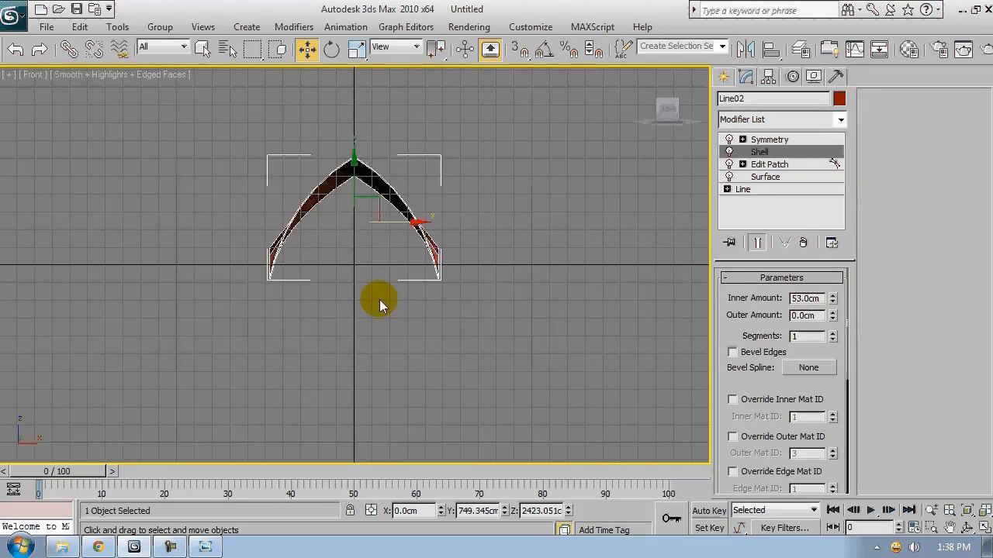
key("z")
left_click(768, 165)
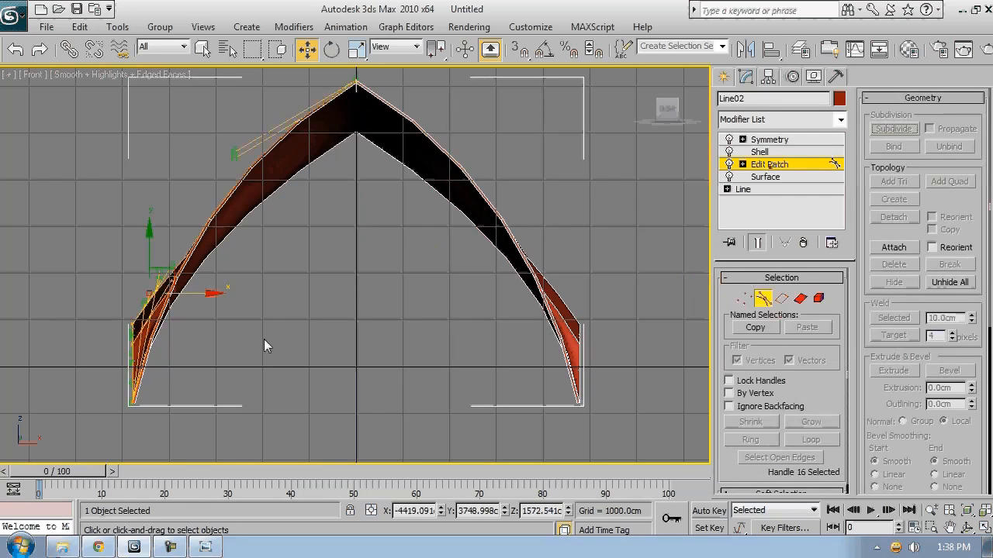
key("F3")
middle_click_drag(255, 286, 293, 287)
key("F3")
scroll(210, 280, "up", 3)
left_click_drag(230, 222, 200, 259)
key("F3")
key("z")
key("F3")
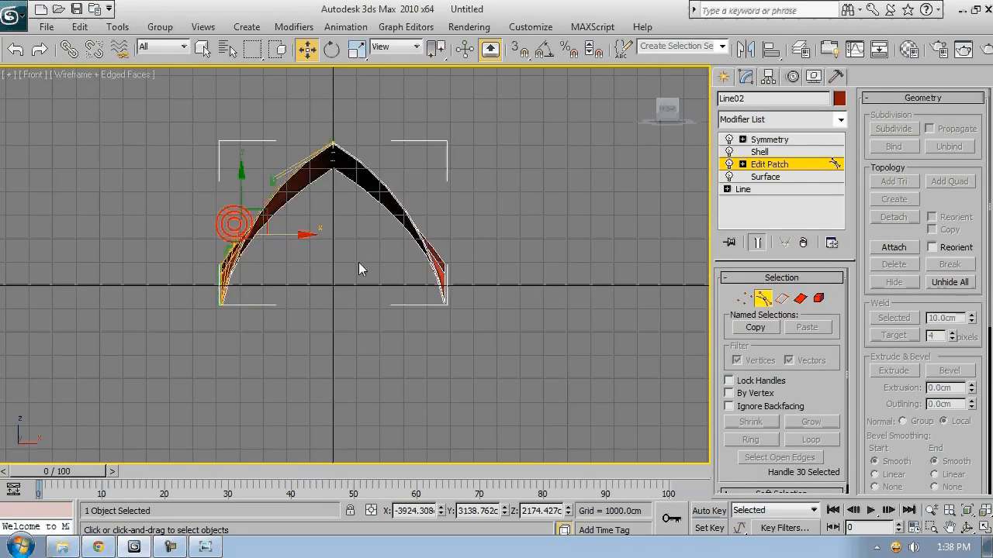
Step: Select and nudge the ridge handles in the Left view to round the ridge line
key("l")
key("z")
key("F3")
left_click_drag(423, 106, 475, 112)
mouse_move(416, 217)
left_mouse_down()
mouse_move(397, 242)
mouse_move(465, 233)
left_mouse_up()
key("F3")
middle_click_drag(460, 185, 721, 293)
mouse_move(436, 233)
middle_mouse_down()
mouse_move(331, 226)
mouse_move(353, 216)
middle_mouse_up()
left_click_drag(380, 116, 341, 145)
mouse_move(379, 111)
left_mouse_down()
mouse_move(368, 102)
mouse_move(463, 129)
mouse_move(383, 108)
left_mouse_up()
Step: Open the next reference photo, the Opera House at night, and zoom in to examine the shells' side profile
left_click(212, 545)
left_click(532, 518)
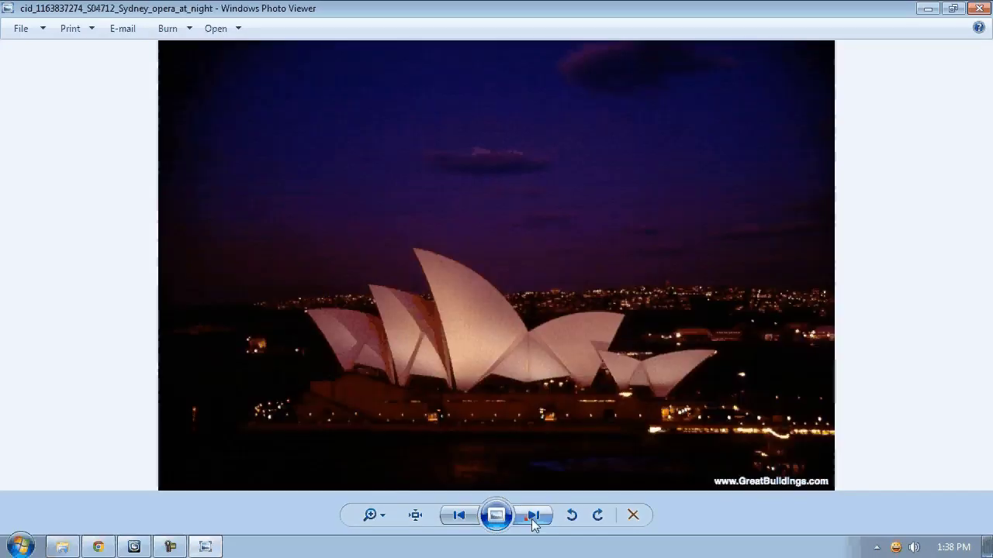
scroll(411, 373, "up", 5)
left_click_drag(275, 373, 348, 431)
left_click(196, 551)
middle_click_drag(413, 290, 427, 334)
Step: Undo a trial move of the large shell's tip vertex, shift it slightly outward and down, and rotate its tangents
left_click(744, 298)
left_click(235, 185)
left_click_drag(247, 171, 159, 241)
key("ctrl+z")
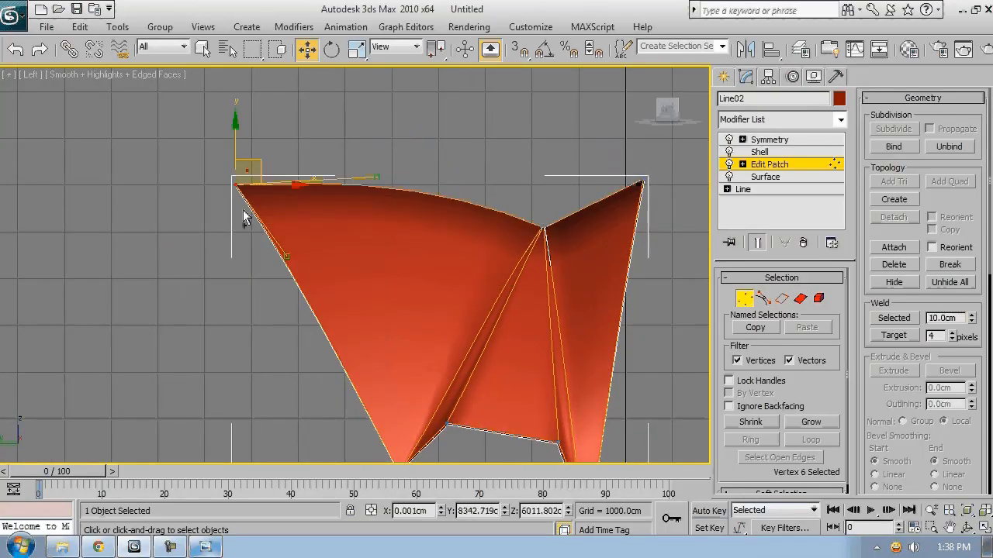
mouse_move(256, 159)
left_mouse_down()
mouse_move(244, 165)
mouse_move(273, 164)
left_mouse_up()
key("e")
Step: Adjust the large arch's lower front-edge handle and move its upper handle about -48 cm along the Left view's X
left_click(757, 302)
key("w")
left_click(398, 339)
left_click_drag(402, 344, 393, 305)
left_click(315, 216)
left_click_drag(350, 215, 348, 215)
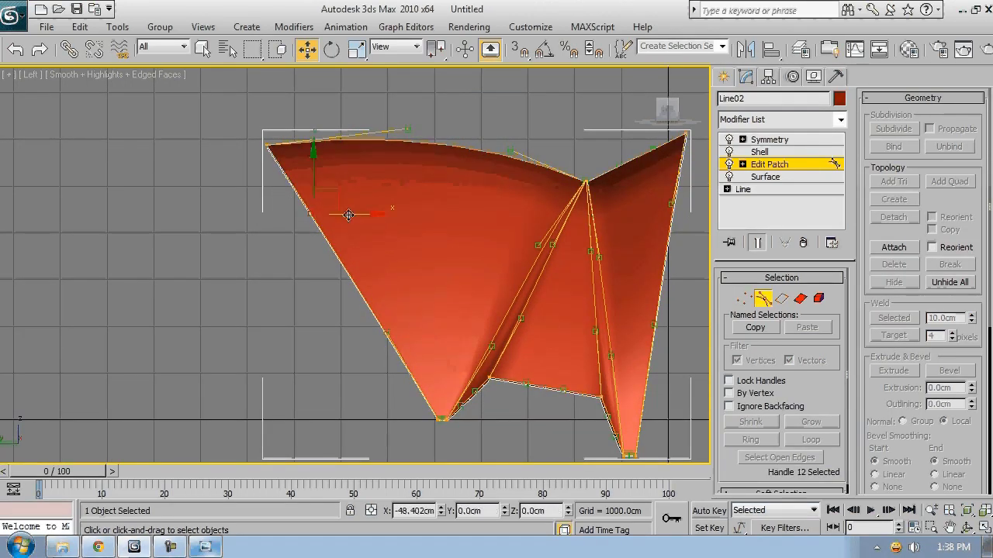
Step: Move the upper rib handle beneath the valley point along the Left view's X axis
left_click(346, 224)
left_click(503, 345)
left_click(542, 245)
left_click_drag(585, 247, 594, 247)
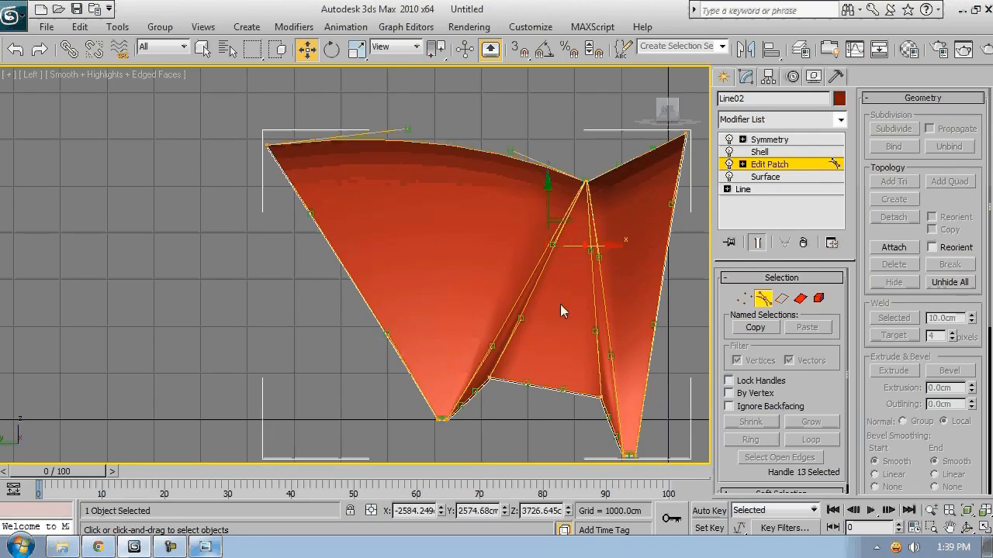
left_click(579, 324)
Step: In the Top view, pull the large arch's lower and upper front-edge handles back along Y, the upper by about 190 cm
key("p")
middle_click_drag(461, 335, 660, 328, "alt")
left_click(655, 305)
key("t")
left_click(467, 264)
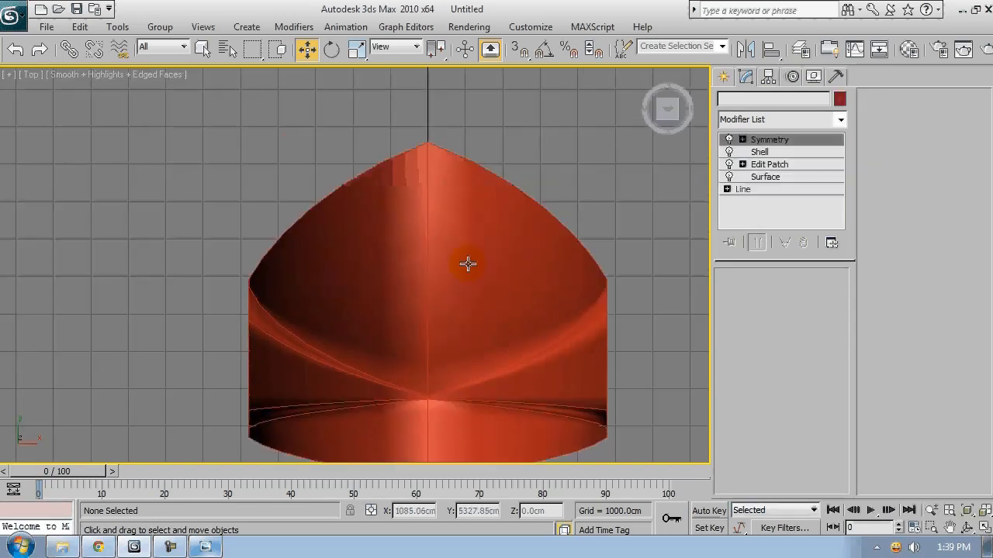
left_click(776, 164)
left_click(763, 298)
left_click(270, 238)
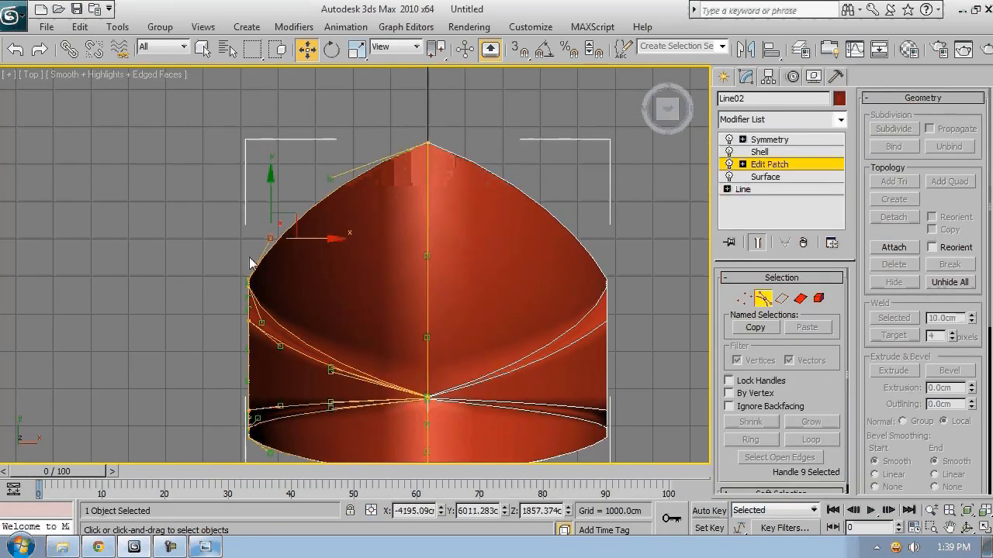
left_click(331, 178)
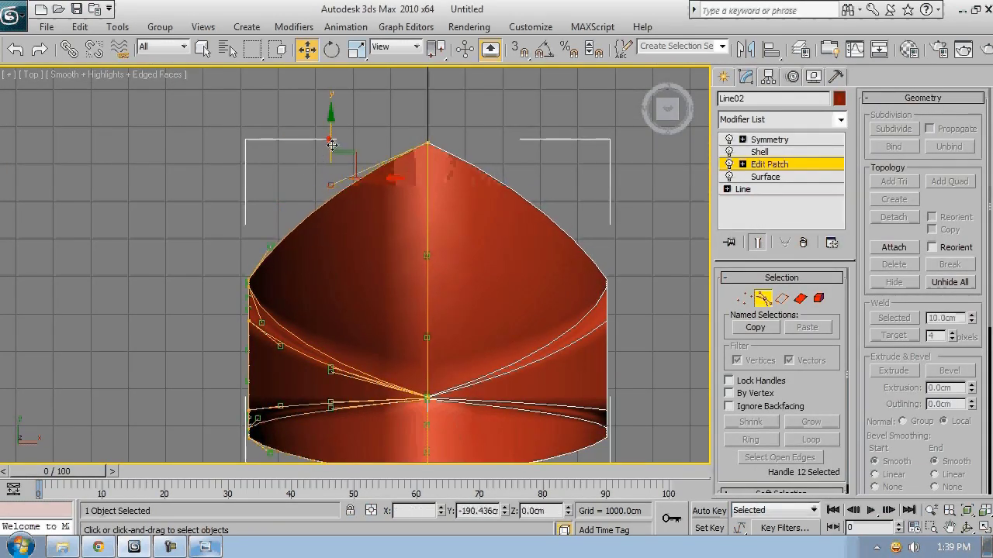
key("p")
middle_click_drag(599, 245, 491, 234, "alt")
key("f")
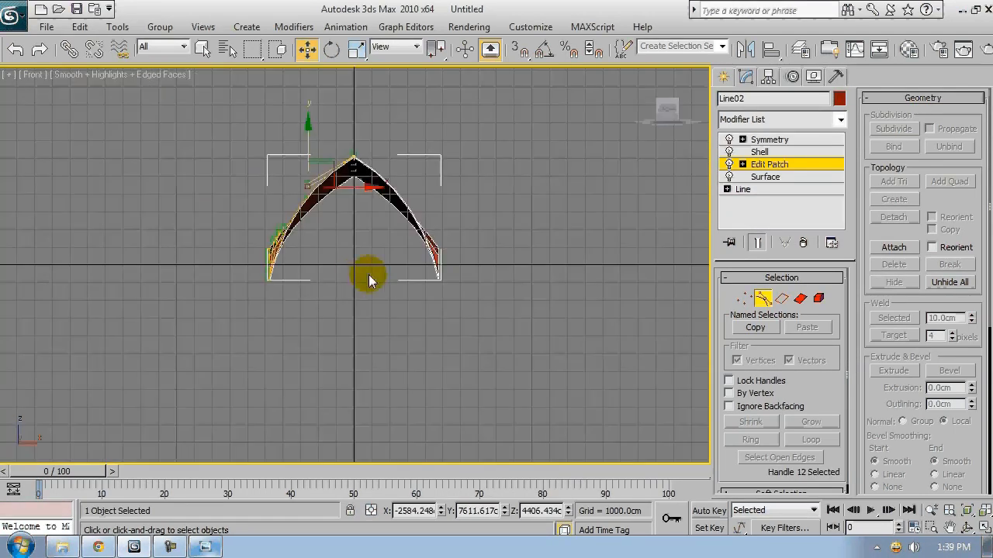
Step: Compare the Left view with the night photo and adjust the large arch's front-edge handles, moving the lower one about -278 cm in X and 81 cm in Y
key("l")
scroll(371, 274, "up", 5)
middle_click_drag(371, 275, 564, 380)
left_click(205, 548)
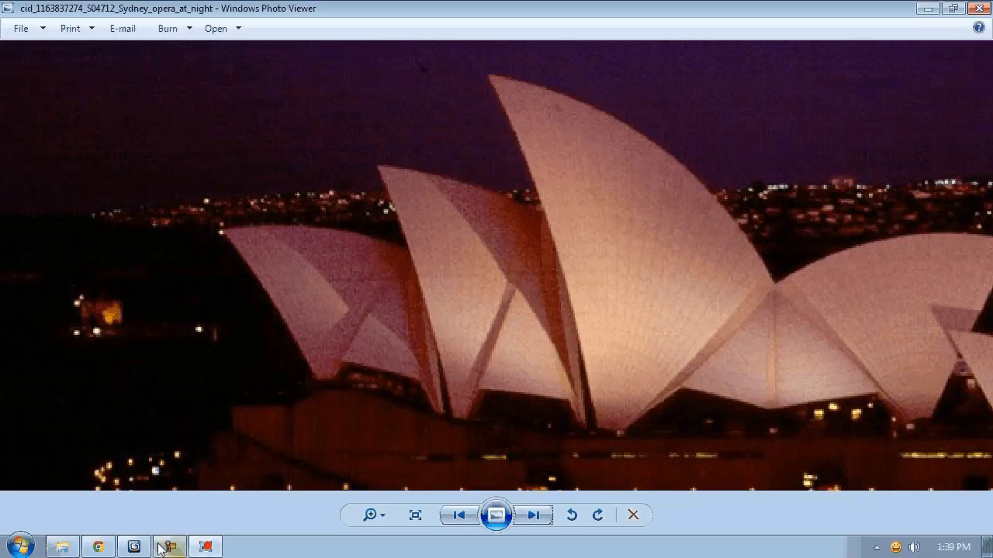
left_click(170, 548)
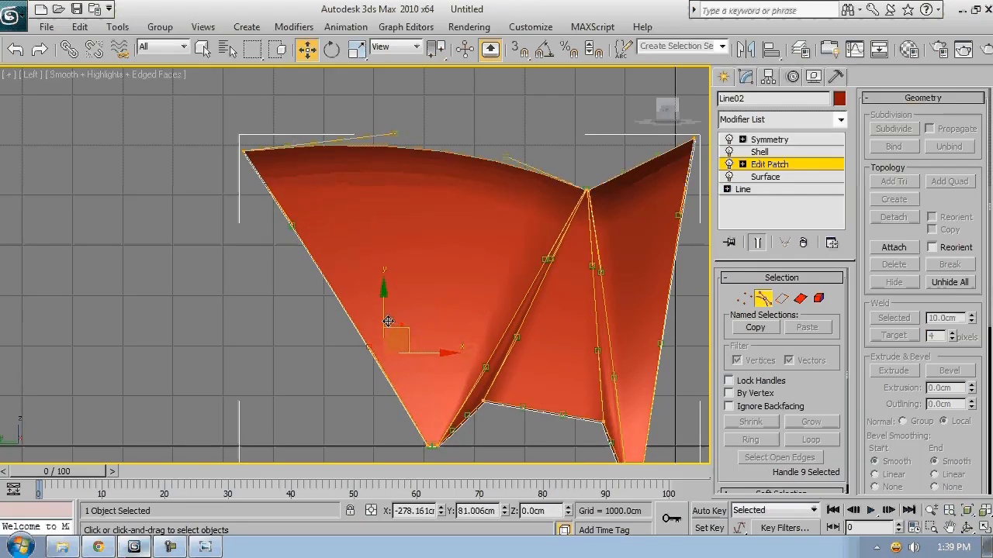
left_click(293, 225)
Step: Fine-tune the large arch's upper front-edge handle in the Front and Back views, and nudge the front edge in Perspective
key("f")
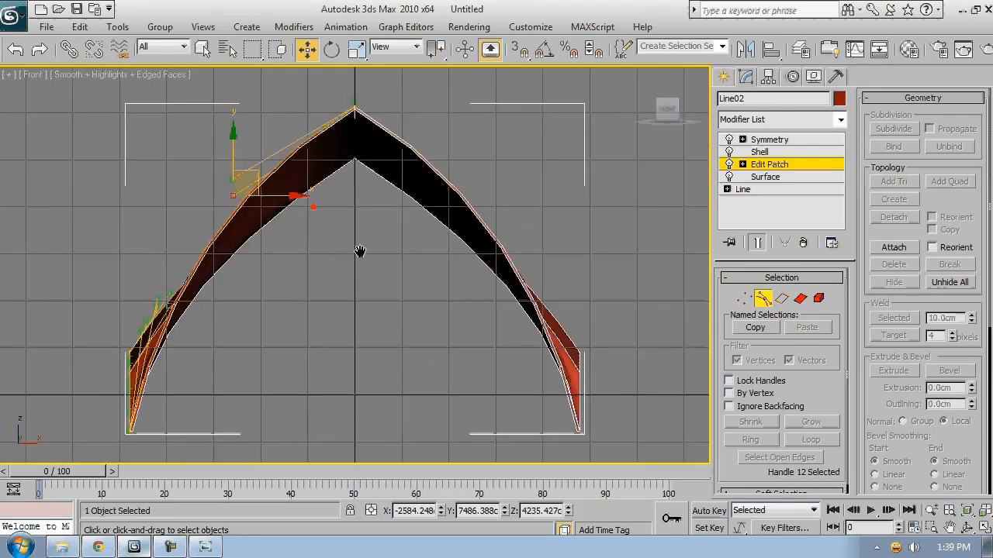
key("k")
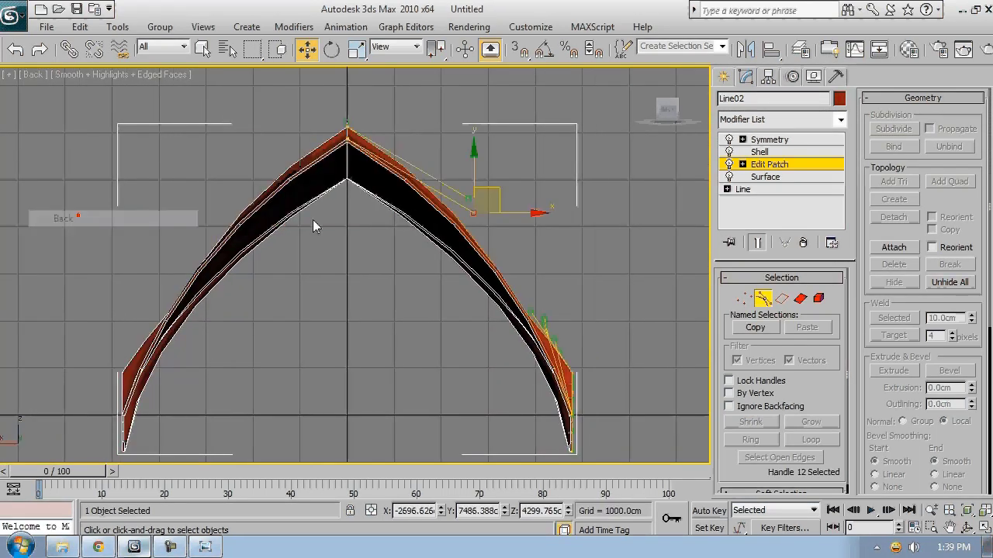
left_click_drag(481, 183, 503, 204)
left_click(473, 215)
key("p")
scroll(514, 271, "down", 5)
middle_click_drag(513, 271, 212, 285, "alt")
scroll(212, 286, "up", 3)
left_click_drag(277, 214, 271, 204)
middle_click_drag(271, 204, 663, 324, "alt")
left_click(465, 330)
Step: Select all patches of the shell in Edit Patch and clear their smoothing groups
left_click(803, 299)
key("ctrl+a")
scroll(573, 270, "down", 3)
scroll(571, 272, "down", 2)
key("F2")
scroll(889, 393, "down", 10)
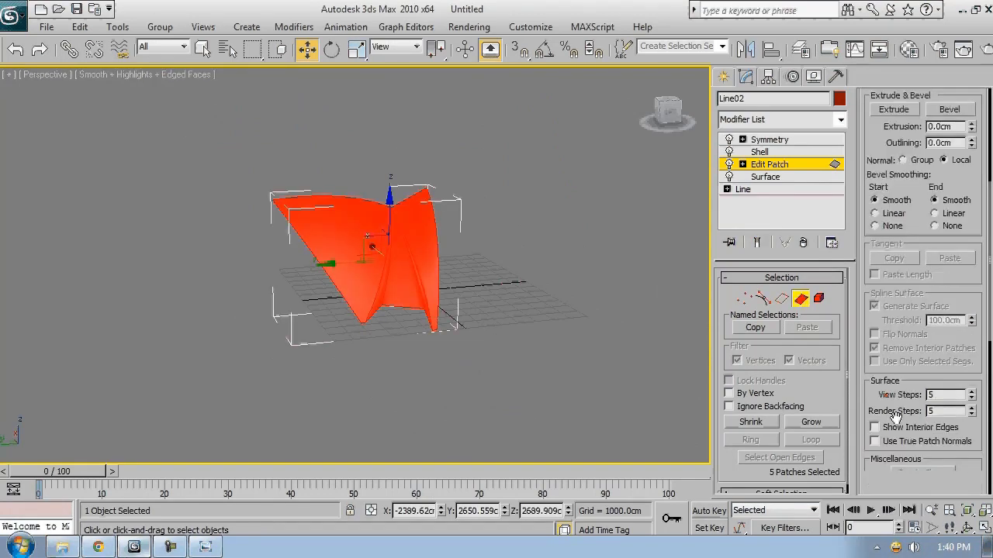
left_click(467, 424)
Step: Assign separate smoothing groups to the large arch, small arch, rib and side panel patches
left_click(345, 252)
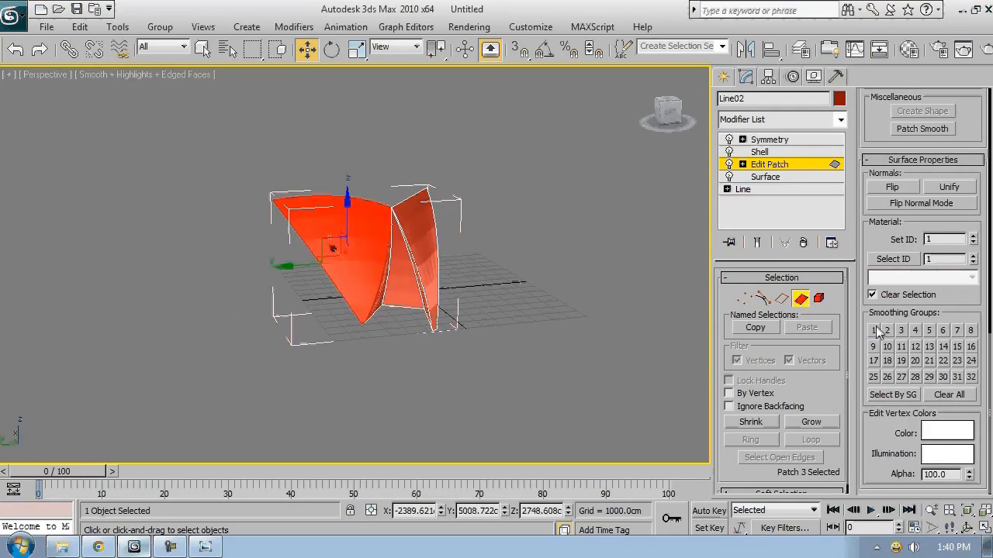
left_click(424, 249)
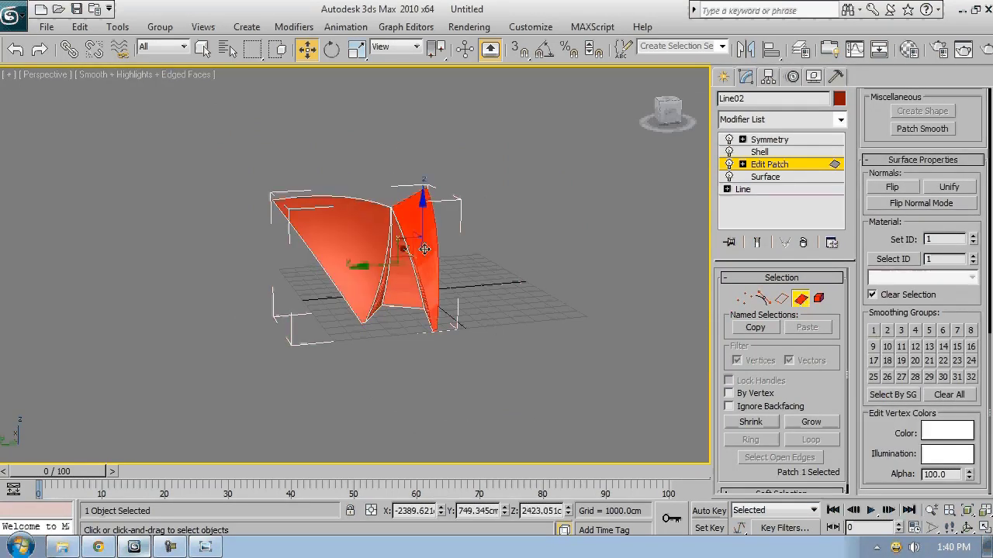
left_click(383, 287)
scroll(381, 332, "up", 5)
middle_click_drag(494, 329, 382, 289, "alt")
left_click(445, 361, "ctrl")
left_click(412, 362)
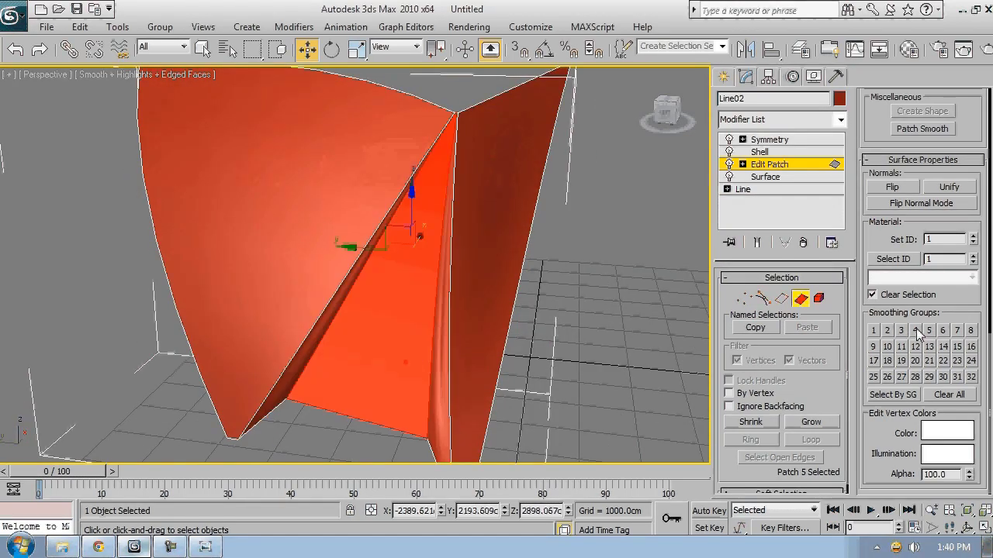
left_click(802, 299)
Step: Show the end result of the modifier stack and inspect the smoothed, mirrored shell from several angles
middle_click_drag(330, 407, 405, 407, "alt")
key("F4")
scroll(421, 373, "down", 4)
left_click(756, 244)
middle_click_drag(464, 335, 253, 295, "alt")
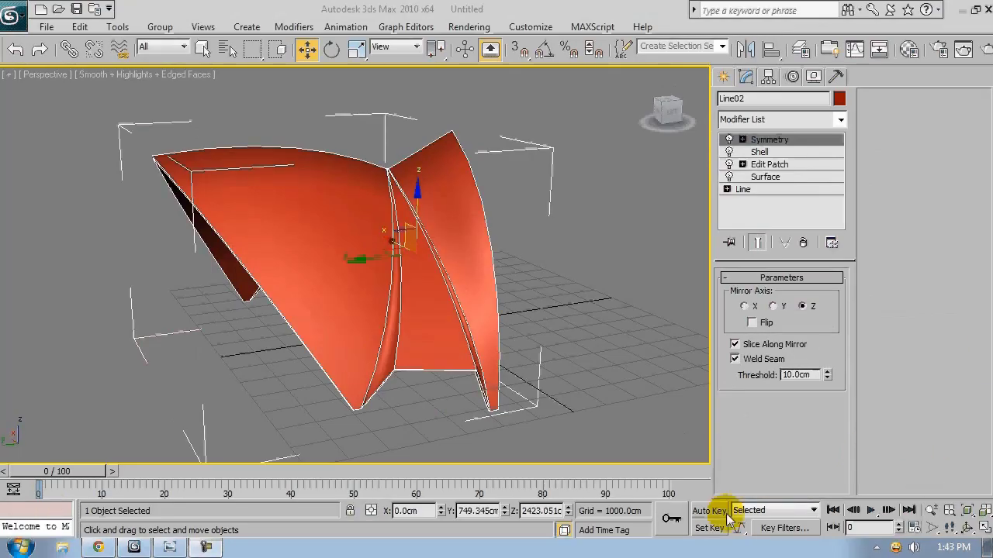
middle_click_drag(365, 267, 458, 250, "alt")
Step: Enable Show Interior Edges for the Edit Patch surface
left_click(776, 165)
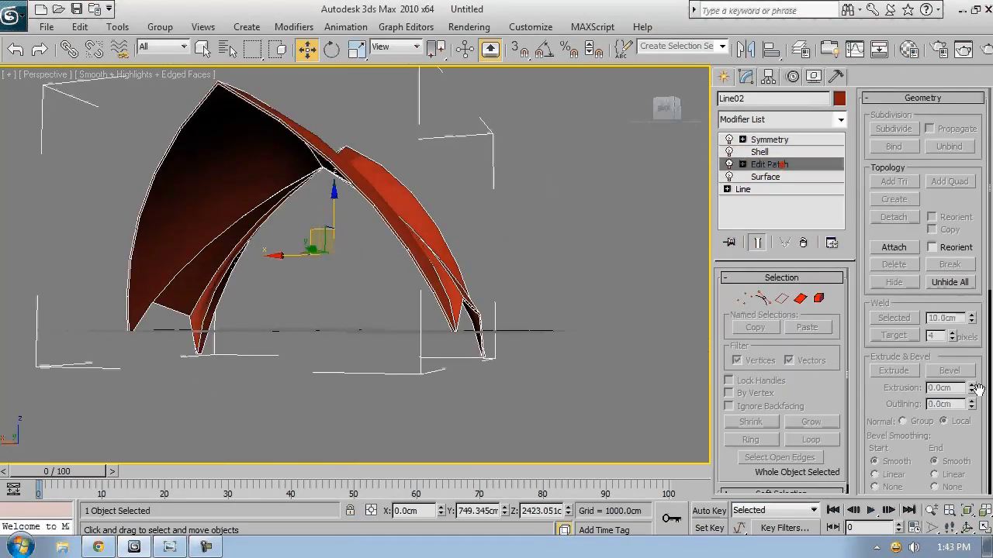
scroll(902, 380, "down", 5)
left_click(907, 341)
middle_click_drag(349, 325, 236, 439, "alt")
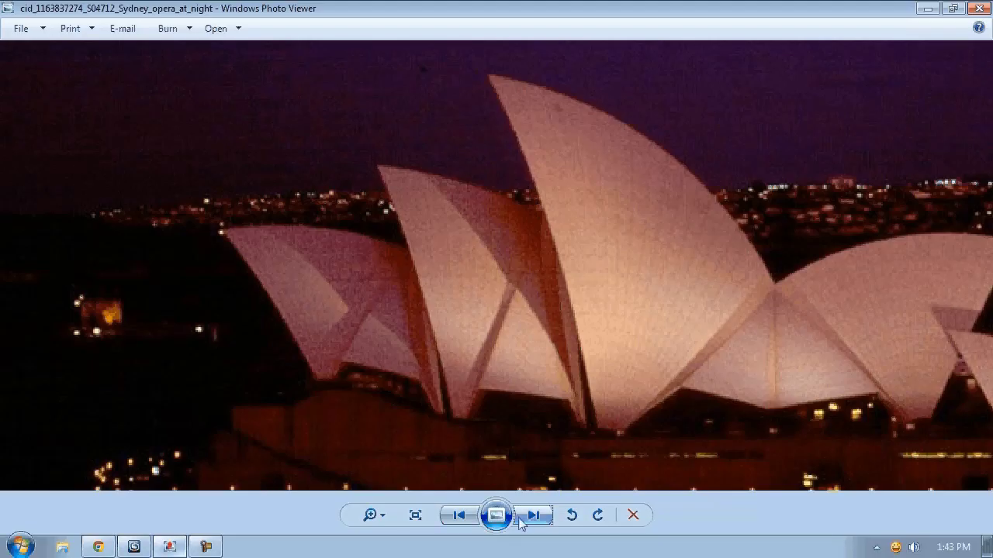
Step: Examine the next two opera house photos and compare the shell's front edge and ribs with the model
left_click(532, 516)
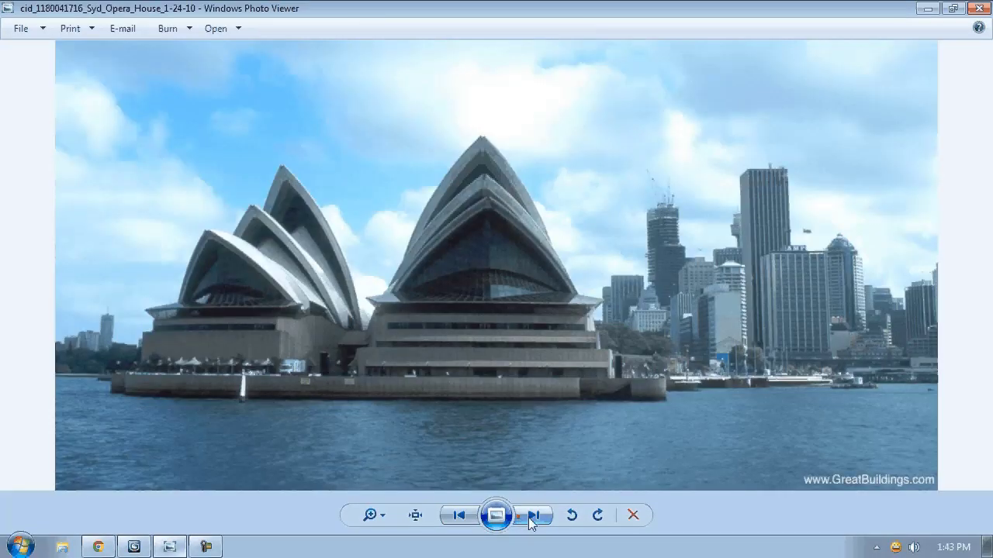
left_click(532, 516)
scroll(265, 186, "up", 3)
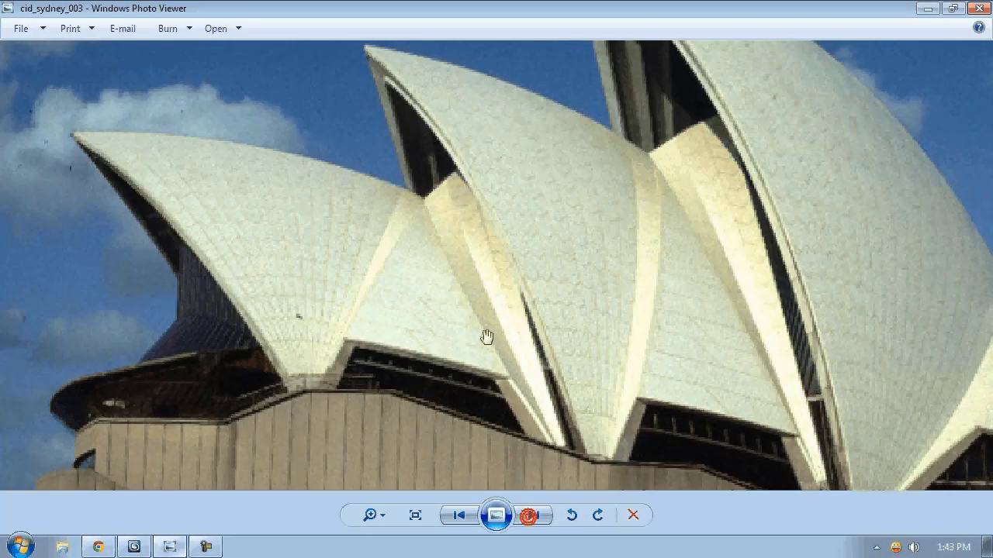
scroll(487, 336, "down", 3)
left_click(130, 545)
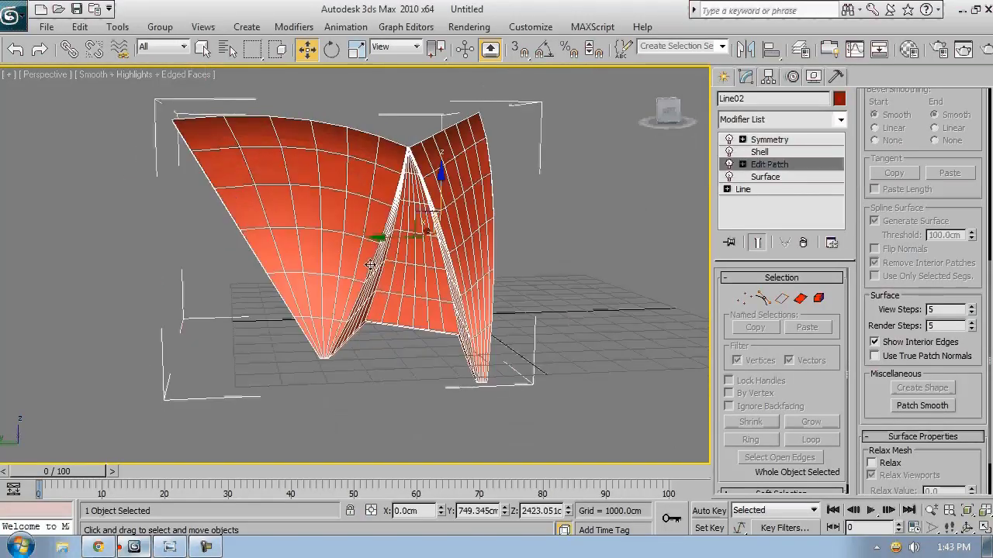
left_click(172, 547)
left_click(142, 548)
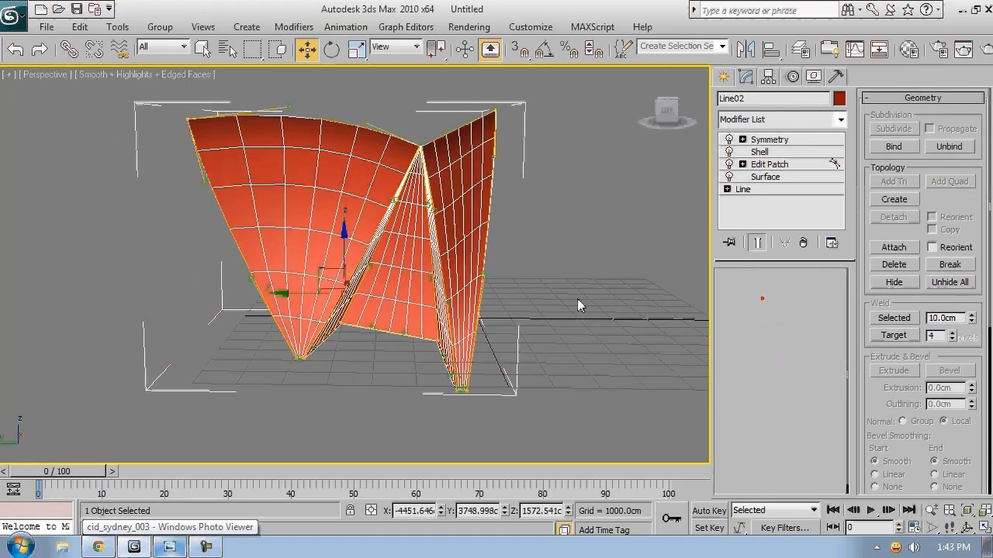
Step: Move the large arch's upper front-edge handle about -333 cm and its lower one about -277 cm along Y
key("2")
left_click(174, 182)
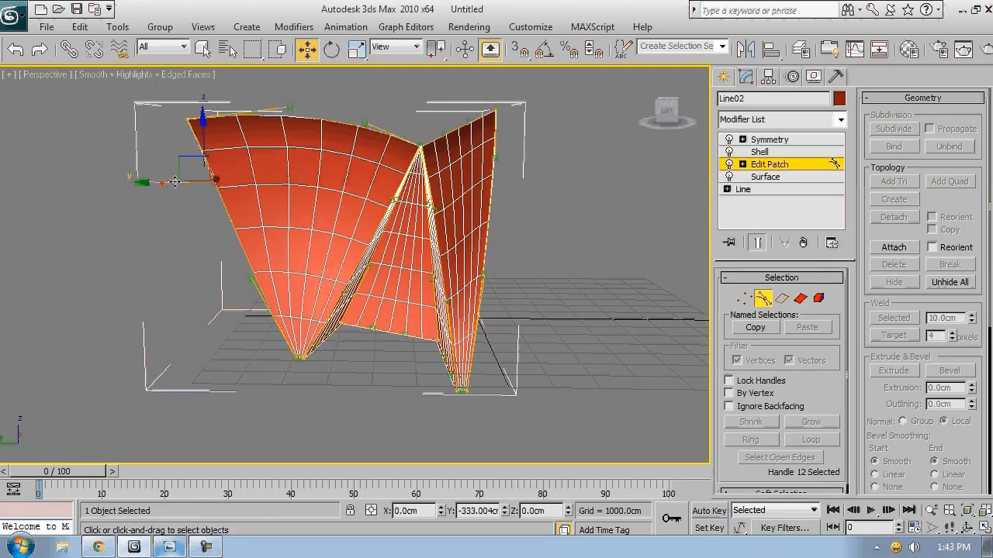
left_click_drag(175, 182, 189, 182)
left_click(250, 278)
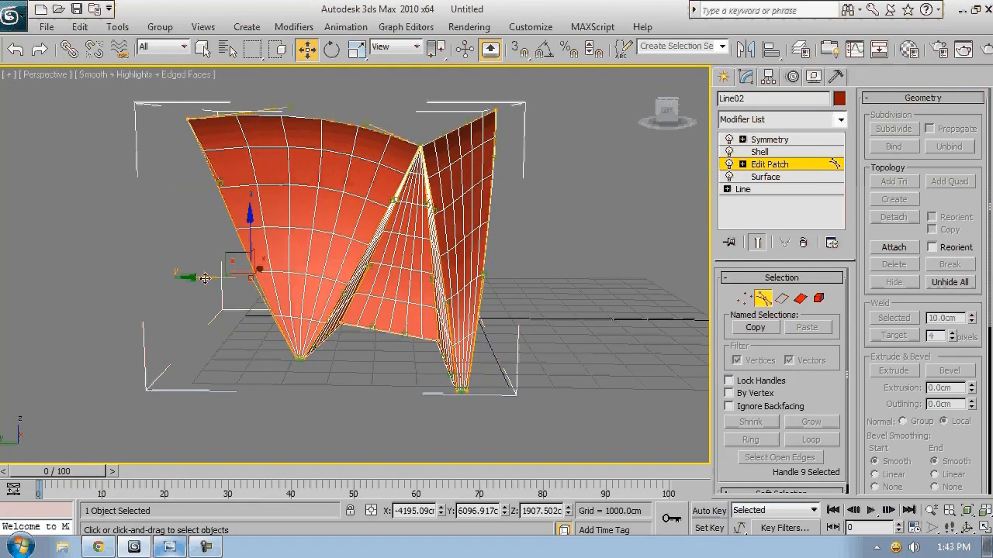
left_click_drag(205, 278, 217, 279)
middle_click_drag(218, 279, 257, 322, "alt")
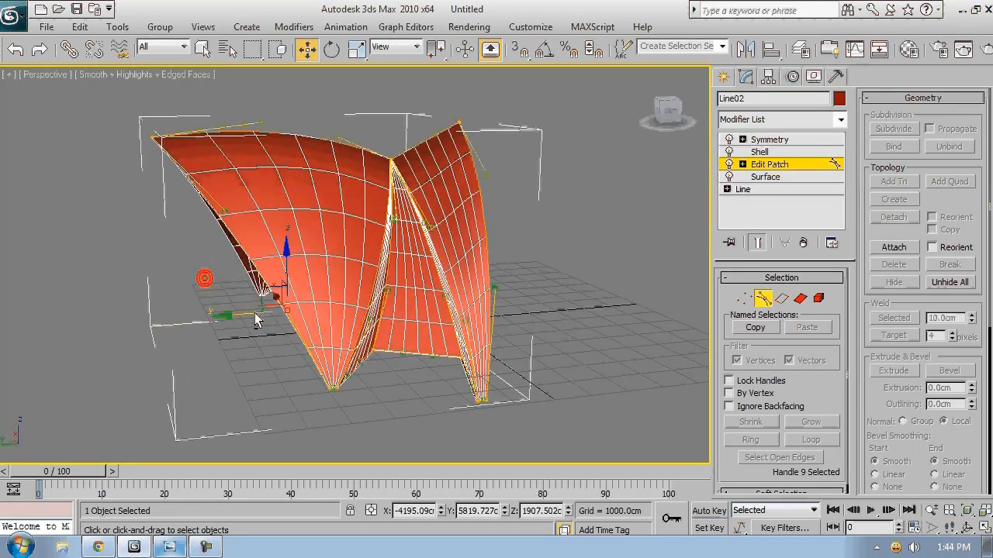
left_click(762, 297)
Step: Set the Edit Patch surface's View Steps to 10
middle_click_drag(403, 302, 642, 352, "alt")
scroll(903, 267, "down", 5)
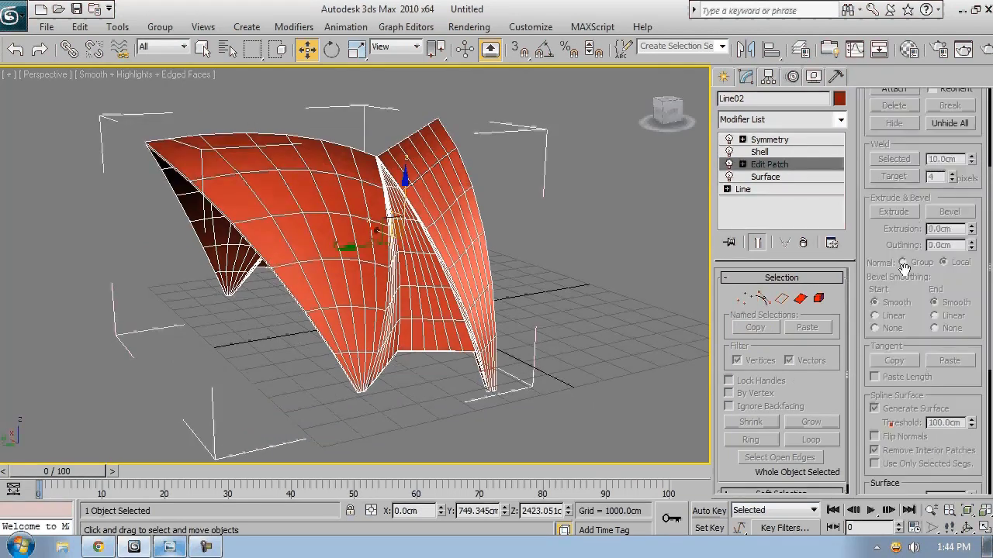
scroll(921, 440, "down", 5)
key("Return")
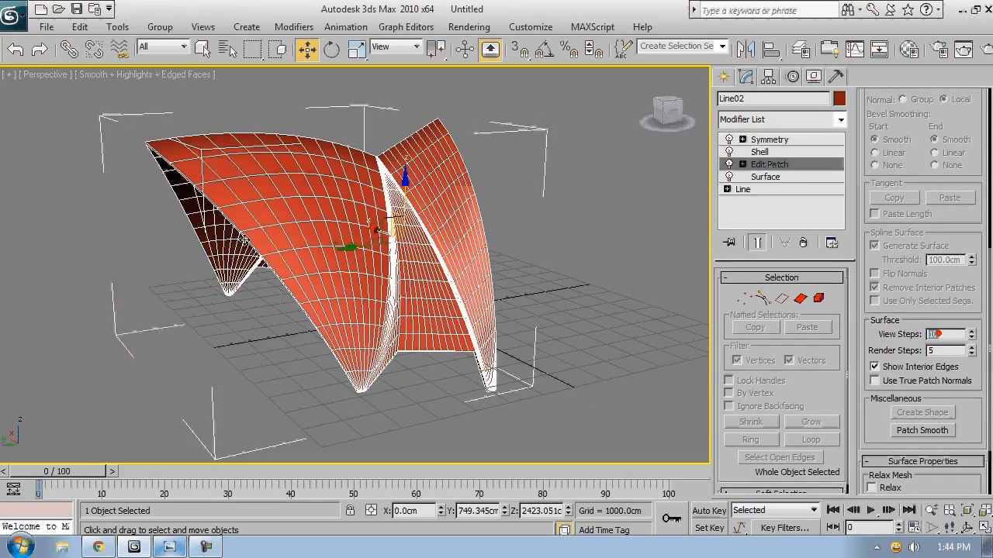
Step: Add an Edit Poly modifier above Edit Patch and switch it to edge selection
middle_click_drag(374, 252, 349, 253, "alt")
left_click(784, 121)
key("e")
left_click(748, 173)
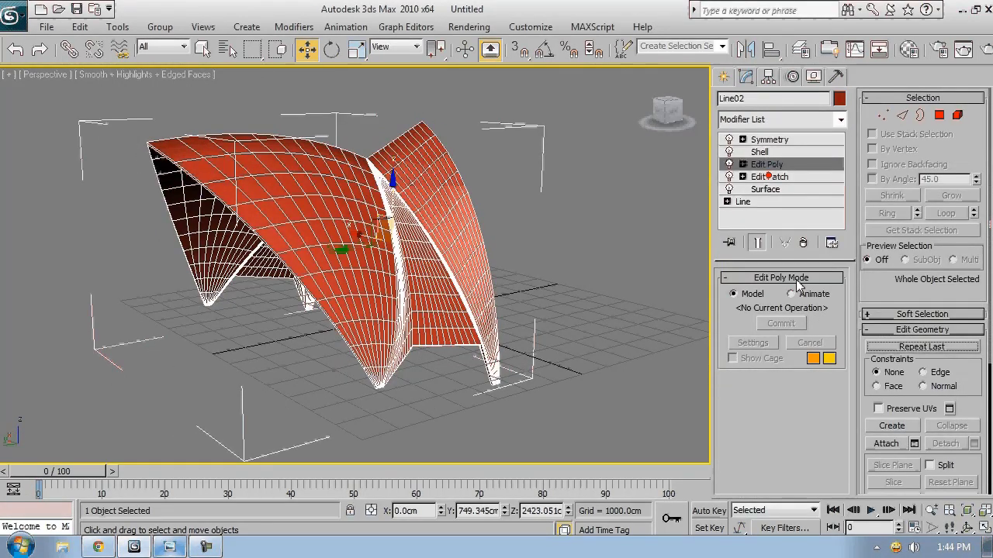
left_click(800, 277)
left_click(761, 310)
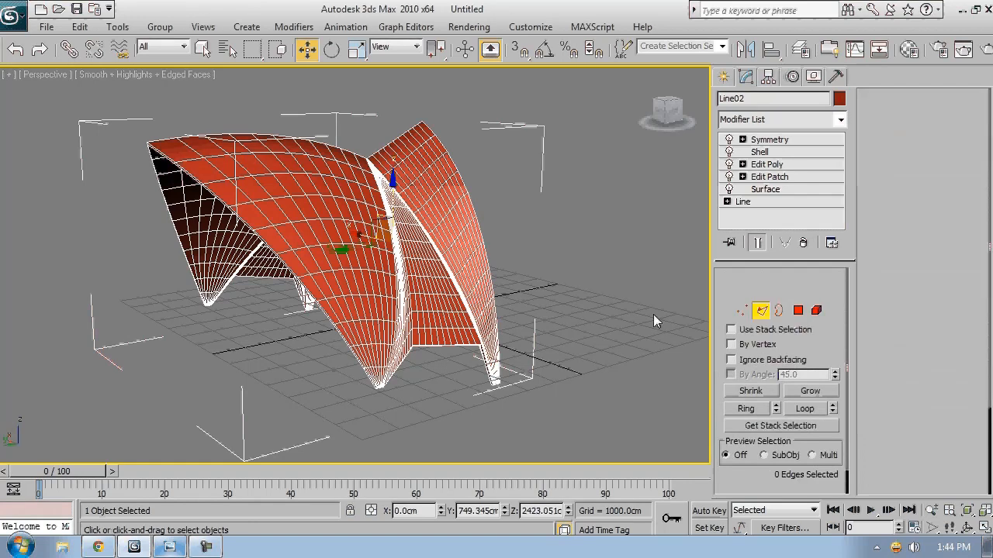
Step: Extend a ring selection across the narrow rib between the large arch and side panel, convert it to loops, and remove those edges
scroll(427, 213, "up", 6)
middle_click_drag(428, 213, 377, 159)
left_click(417, 199)
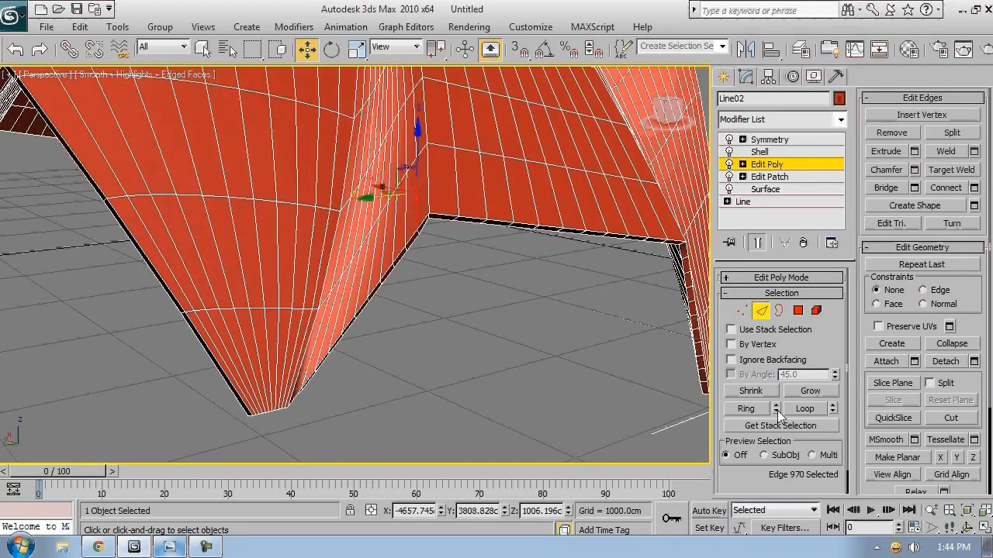
left_click(775, 410)
left_click(775, 409)
left_click(775, 409)
left_click(774, 408)
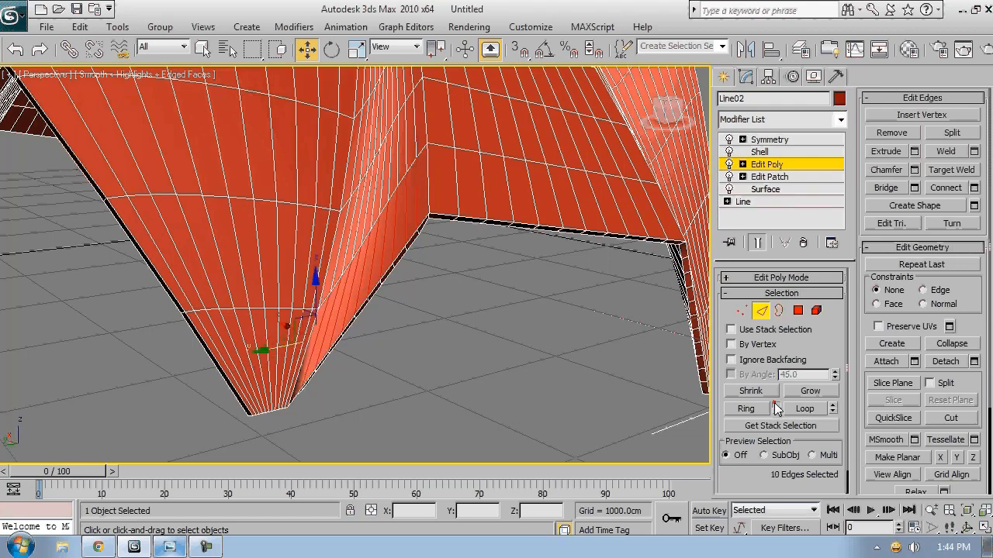
left_click(775, 409)
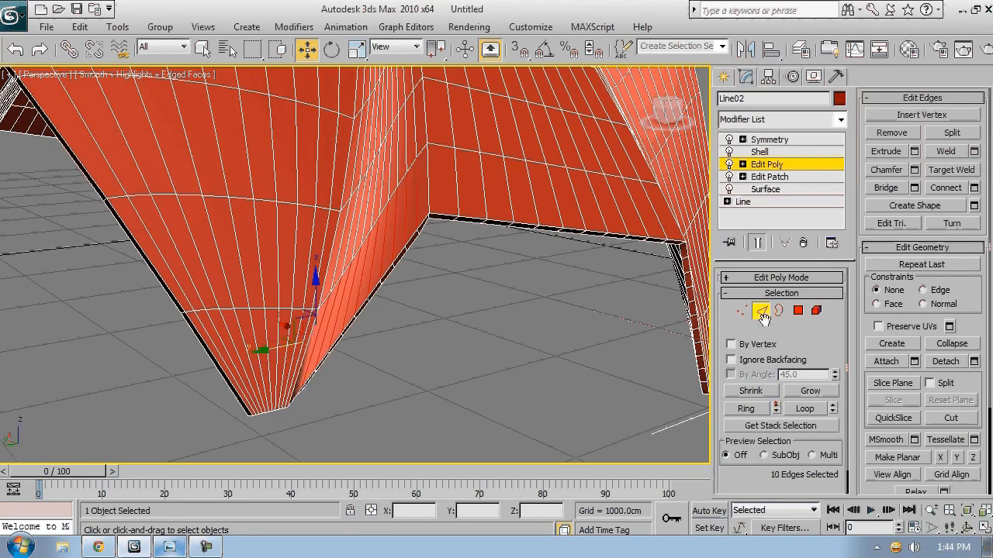
left_click(804, 409)
middle_click_drag(492, 286, 470, 317, "alt")
left_click(892, 132)
Step: Select the inner edge loops of the rib between the side panel and the small arch, and remove them
middle_click_drag(355, 253, 302, 202, "alt")
left_click(302, 201)
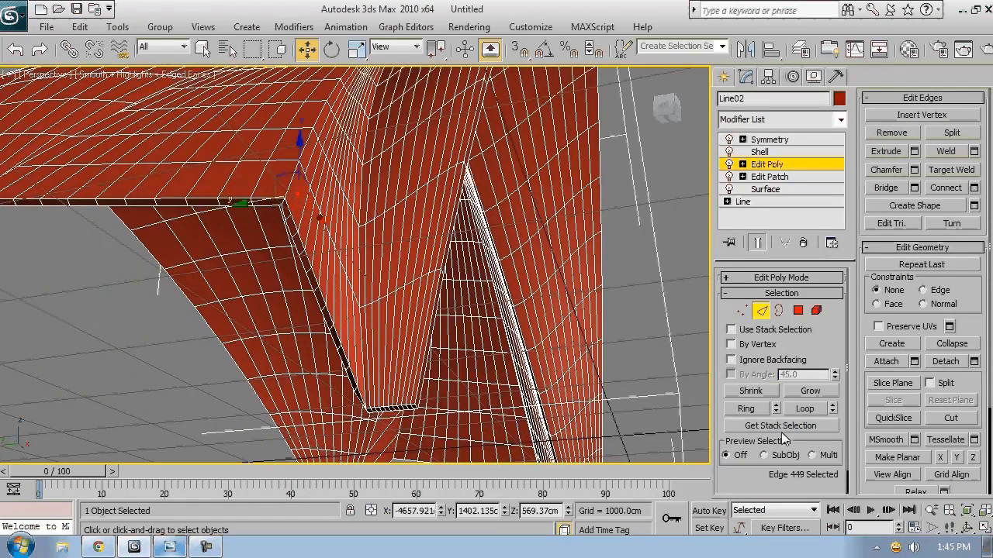
left_click(776, 408)
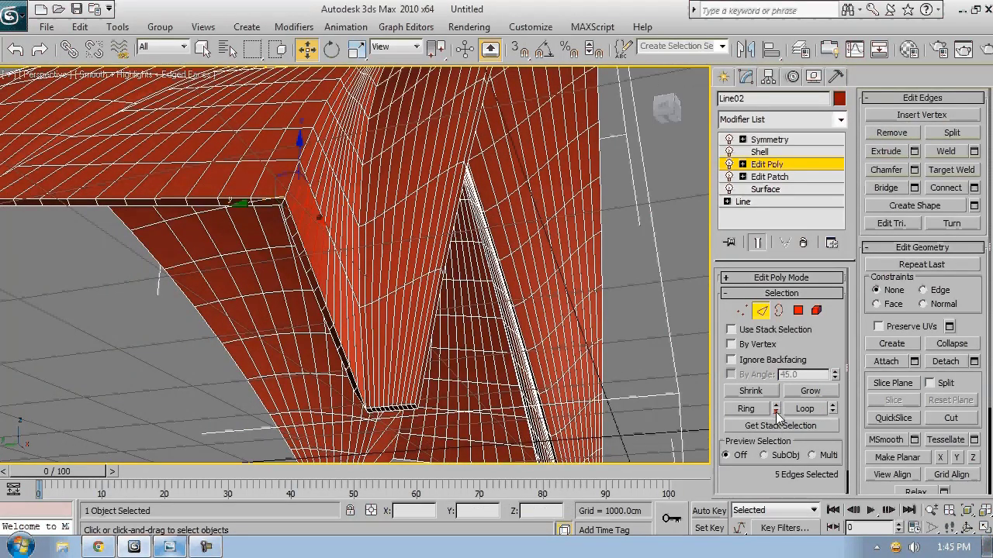
left_click(805, 409)
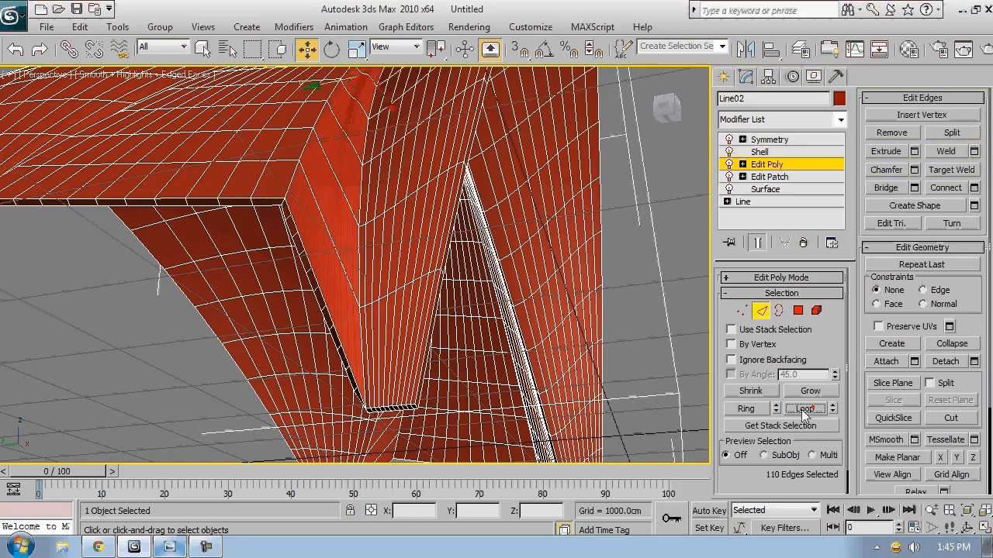
left_click(892, 133)
Step: Return to Edit Patch and move the small arch's upper outer-edge handle, shifting it about -196 cm in X and -4 cm in Y in the Front view
middle_click_drag(268, 240, 770, 167, "alt")
left_click(777, 179)
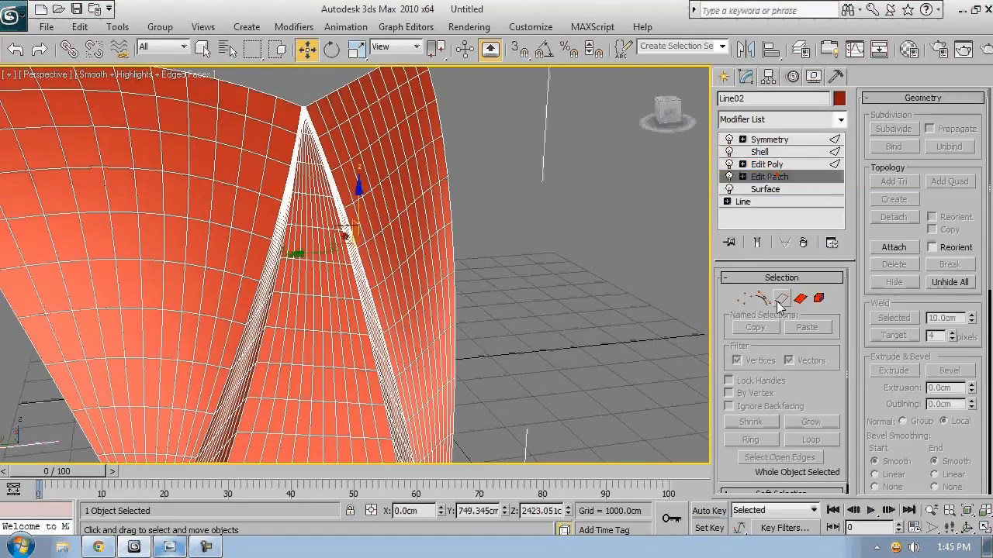
middle_click_drag(496, 224, 433, 183, "alt")
left_click_drag(434, 180, 409, 196)
middle_click_drag(410, 196, 472, 269, "alt")
key("f")
middle_click_drag(277, 206, 304, 239)
scroll(304, 238, "up", 3)
left_click_drag(379, 167, 373, 167)
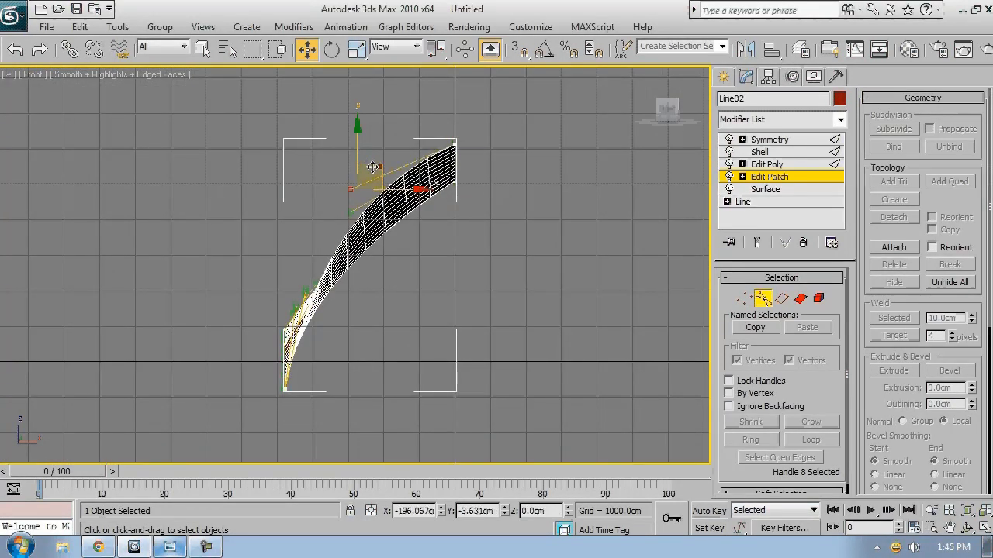
Step: In Perspective, lower the small arch's upper outer-edge handle, shift it slightly sideways, and check its lower handle
key("p")
middle_click_drag(388, 248, 377, 166, "alt")
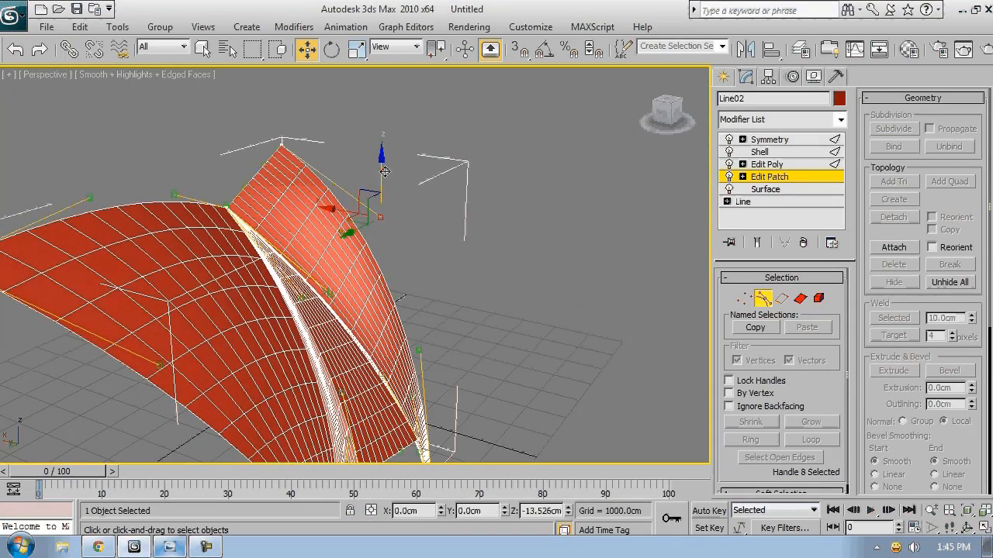
left_click_drag(396, 191, 394, 200)
middle_click_drag(395, 199, 332, 238, "alt")
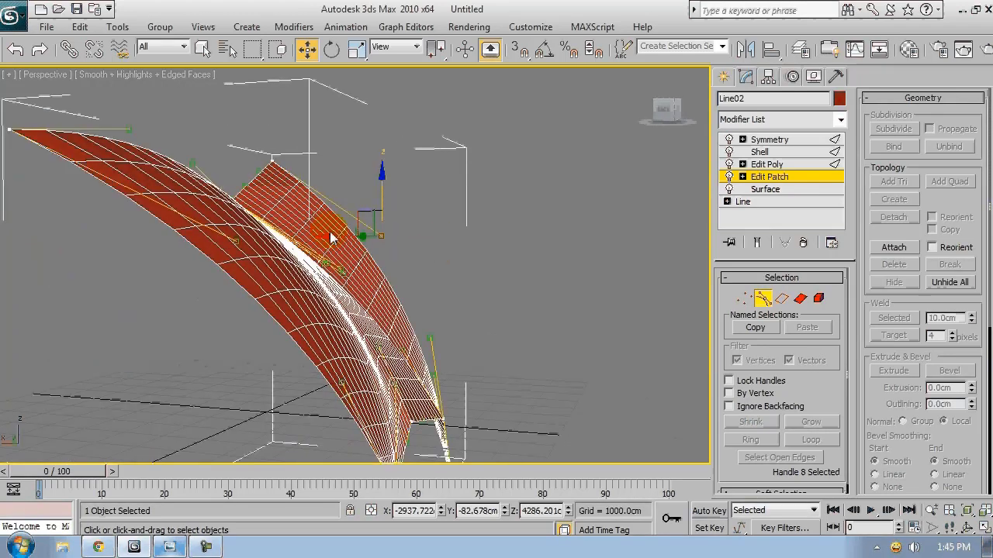
left_click_drag(332, 235, 326, 234)
left_click(430, 338)
middle_click_drag(485, 341, 411, 345, "alt")
left_click(763, 300)
Step: Switch Edit Poly to polygon selection and enable By Angle at 45
left_click(771, 164)
middle_click_drag(318, 334, 364, 314, "alt")
key("F4")
left_click(798, 310)
left_click(751, 375)
middle_click_drag(364, 372, 318, 142, "alt")
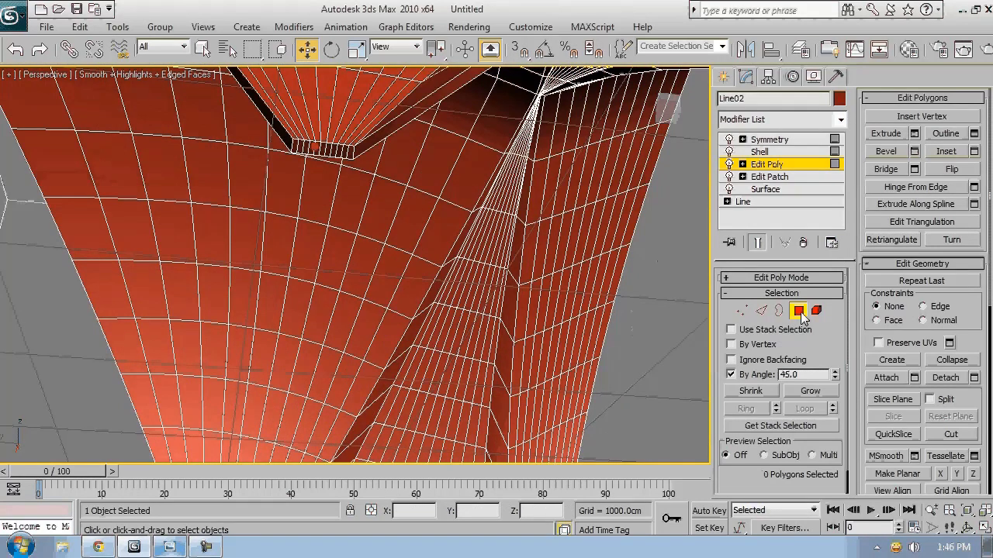
left_click(801, 314)
scroll(434, 310, "down", 5)
middle_click_drag(435, 311, 446, 364, "alt")
Step: Select an edge on the shell, extend it to its full edge ring, and check the selection in wireframe and shaded display
left_click(761, 311)
left_click(412, 386)
left_click(799, 314)
left_click(762, 312)
left_click(748, 408)
key("F3")
middle_click_drag(419, 388, 469, 390, "alt")
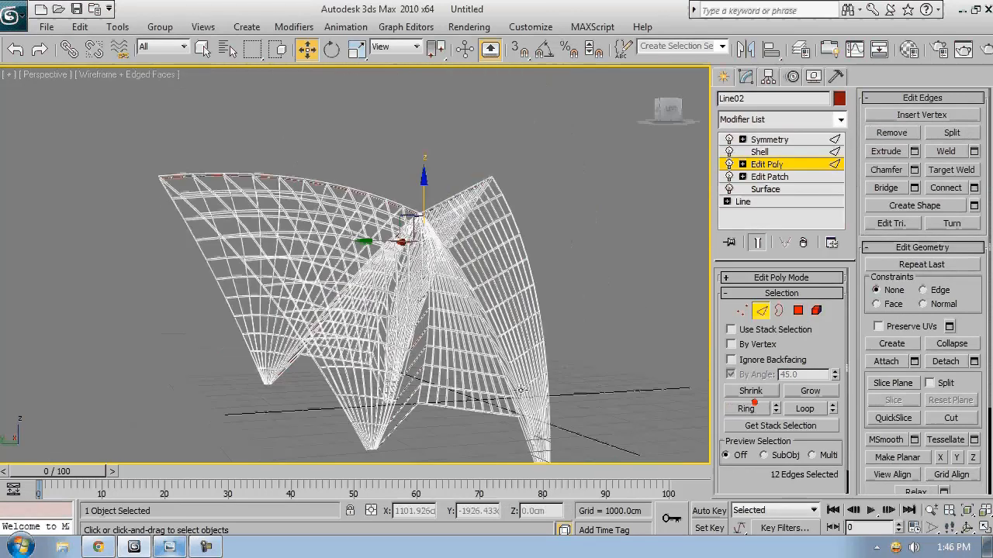
key("F3")
key("F3")
middle_click_drag(348, 184, 438, 189, "alt")
key("F3")
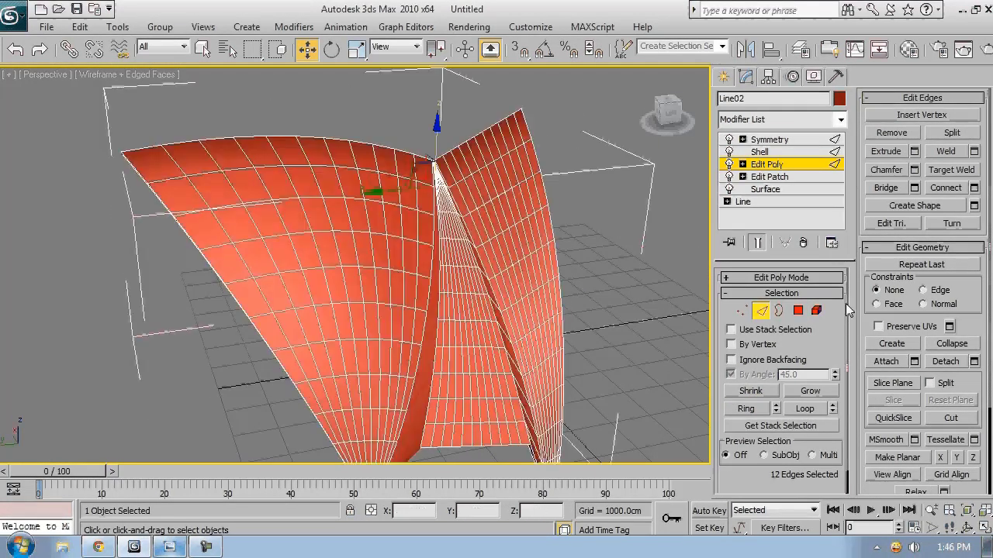
Step: Examine the fold strip's selected polygons in wireframe and shaded display and check their smoothing group
left_click(798, 312)
key("F3")
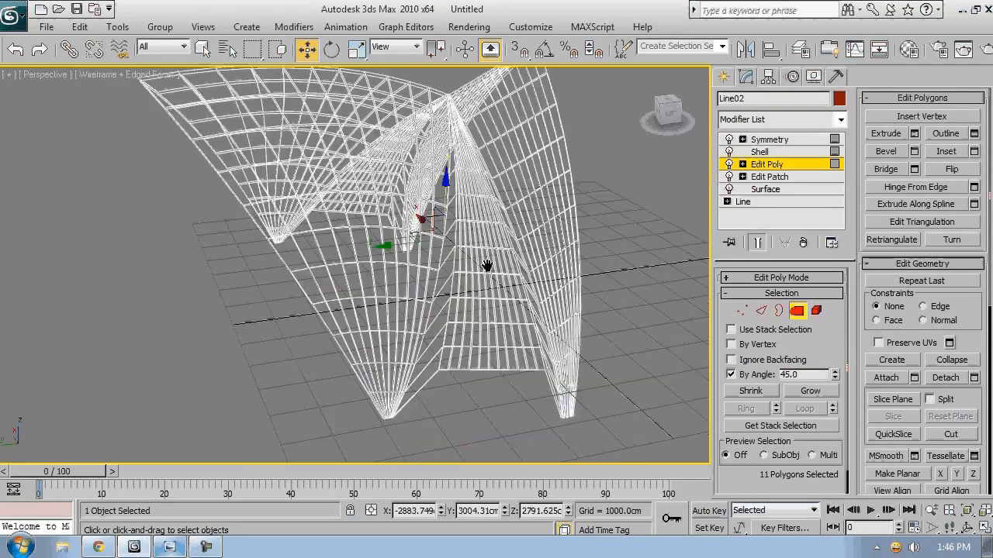
key("2")
left_click(798, 310)
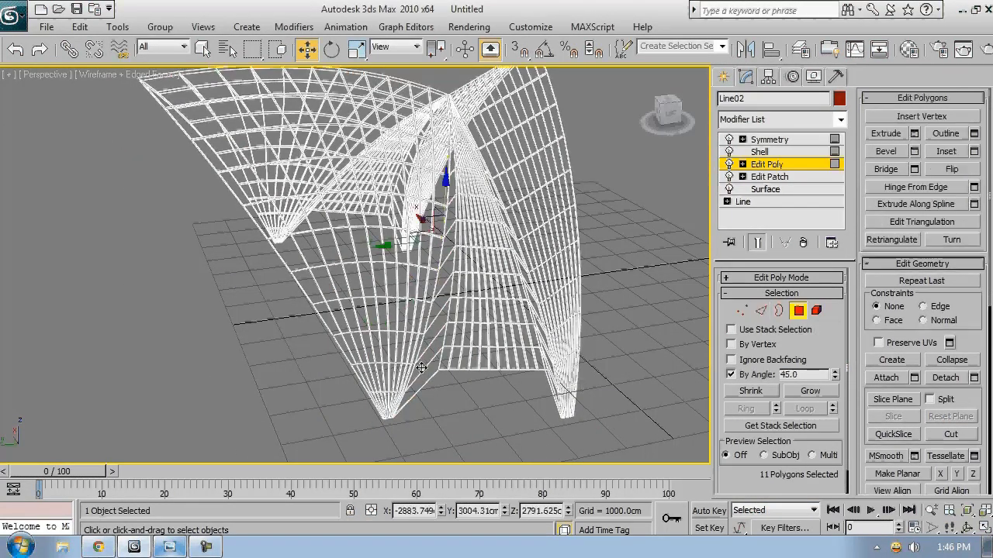
key("F3")
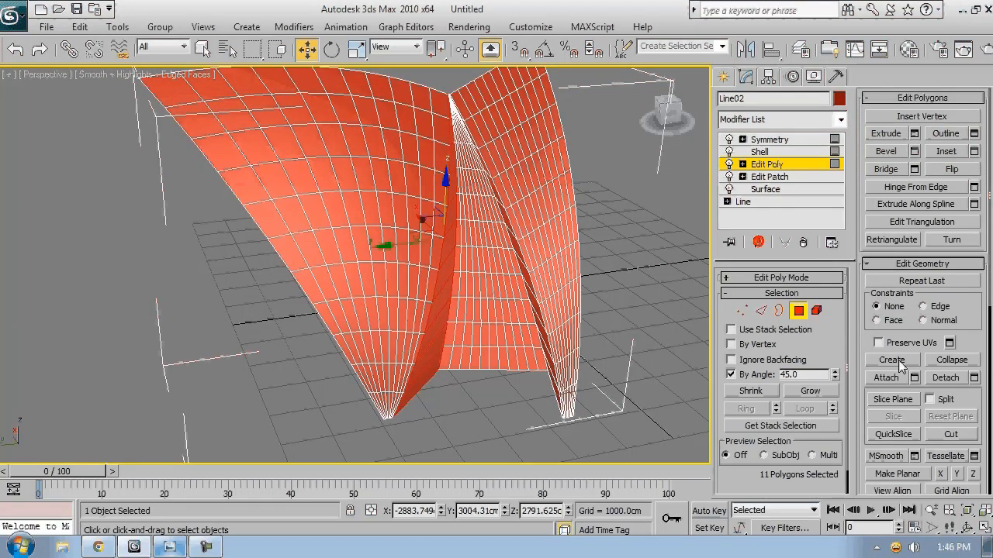
scroll(915, 388, "down", 5)
middle_click_drag(497, 311, 458, 299, "alt")
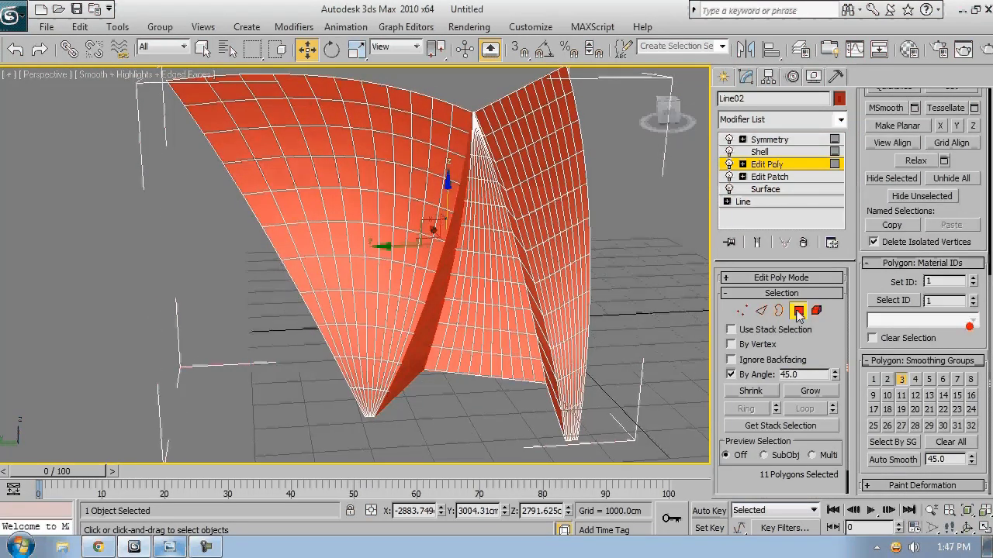
left_click(798, 311)
Step: Add a MeshSmooth modifier above Edit Poly with 2 iterations, separated by smoothing groups, and check the smoothed shell without edge display
left_click(793, 121)
scroll(777, 336, "down", 12)
left_click(785, 211)
left_click(831, 386)
left_click(900, 424)
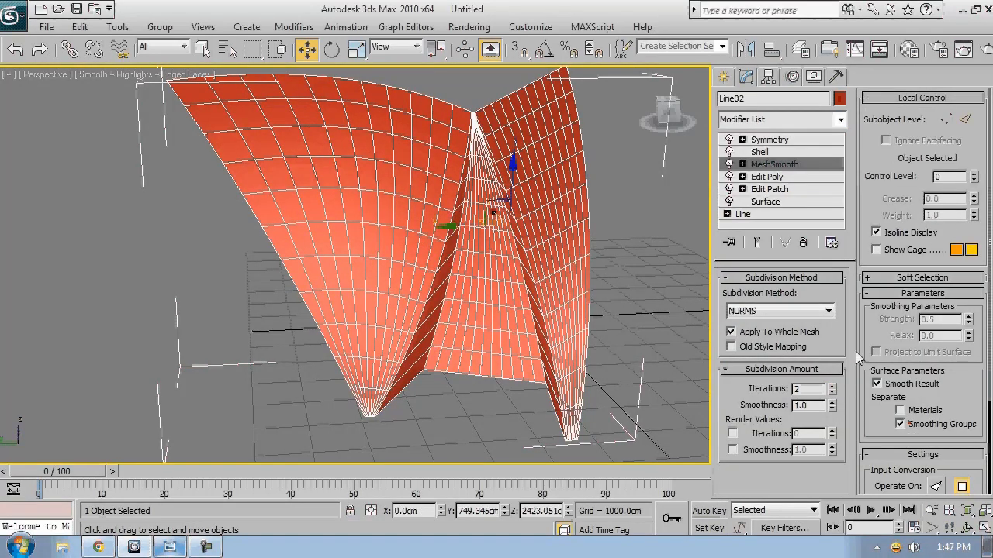
key("F4")
middle_click_drag(478, 368, 587, 378)
left_click(759, 244)
middle_click_drag(389, 286, 393, 335, "alt")
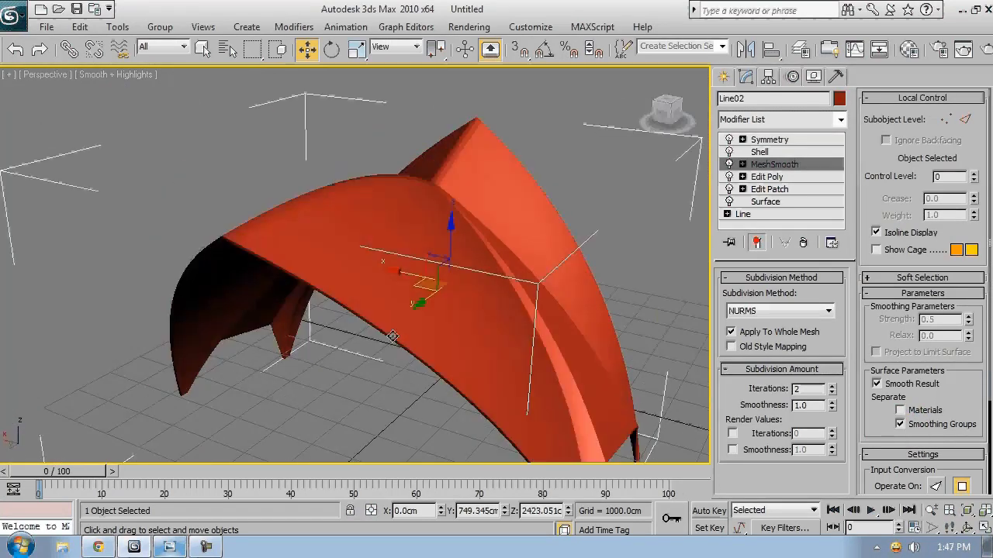
key("F4")
mouse_move(485, 332)
middle_mouse_down("alt")
mouse_move(507, 334)
mouse_move(419, 310)
mouse_move(370, 226)
mouse_move(189, 317)
mouse_move(288, 305)
mouse_move(359, 325)
mouse_move(395, 322)
middle_mouse_up("alt")
left_click(756, 241)
Step: At the Edit Poly level, select the half shell as an element and detach it as a clone named Object01
left_click(780, 178)
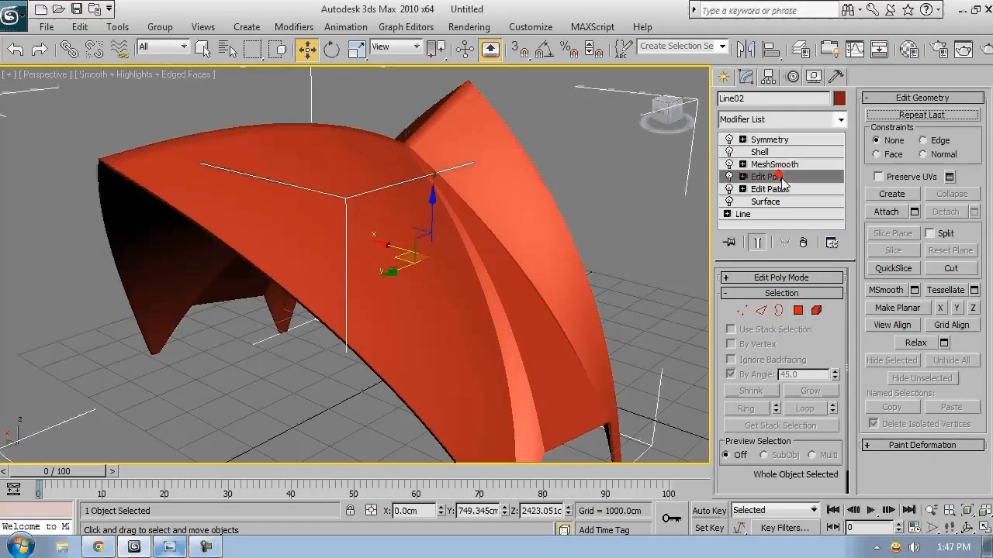
left_click(816, 310)
left_click(466, 344)
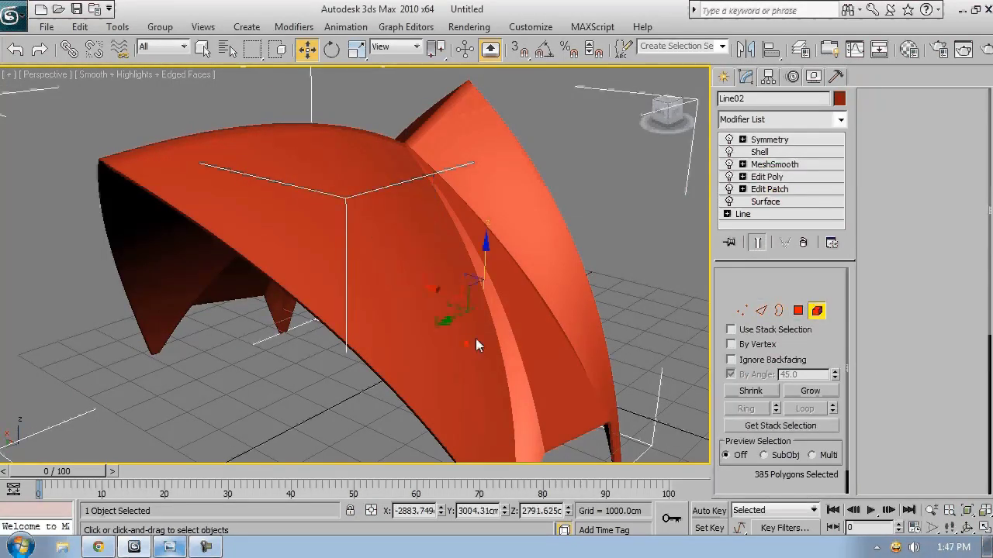
left_click(757, 244)
left_click(760, 245)
scroll(496, 308, "down", 3)
middle_click_drag(496, 308, 523, 290, "alt")
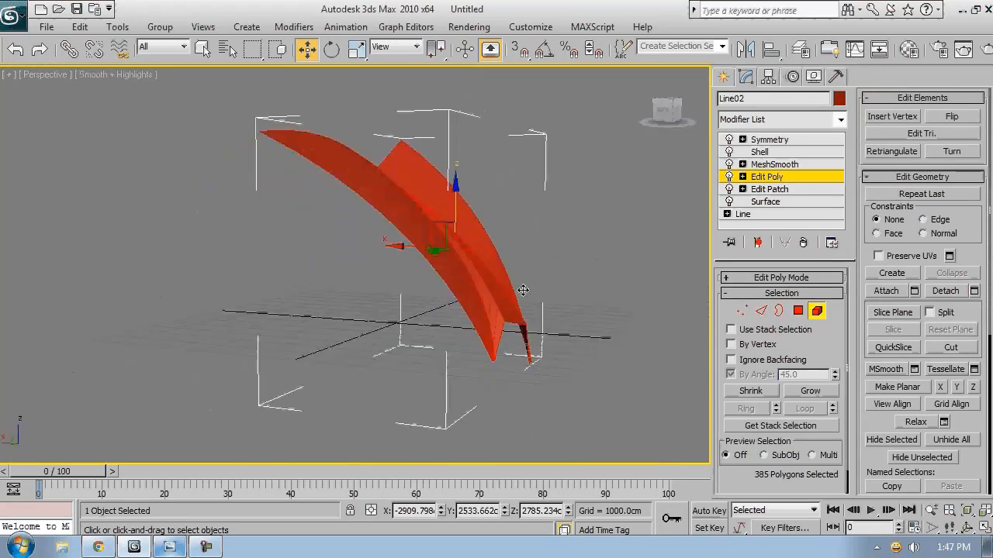
left_click(975, 291)
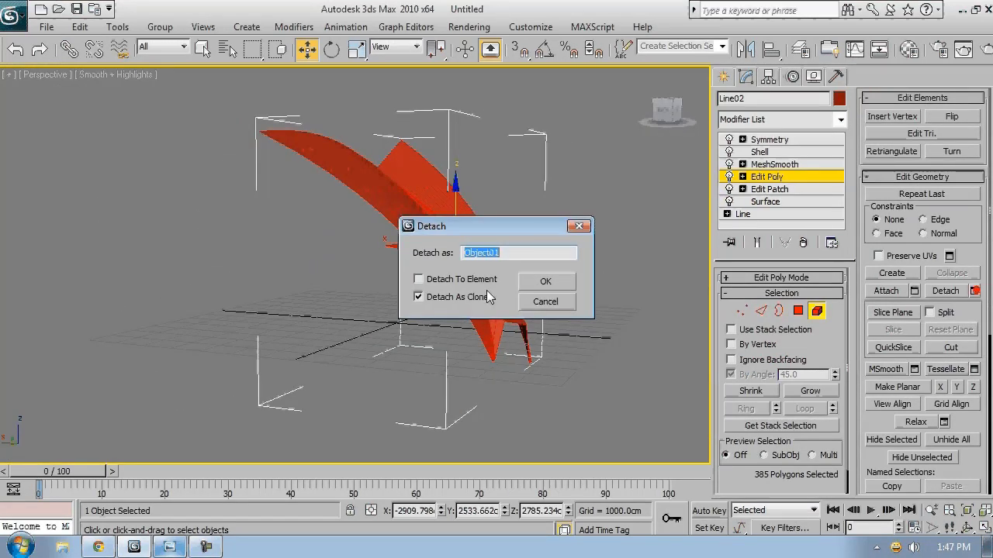
left_click(553, 305)
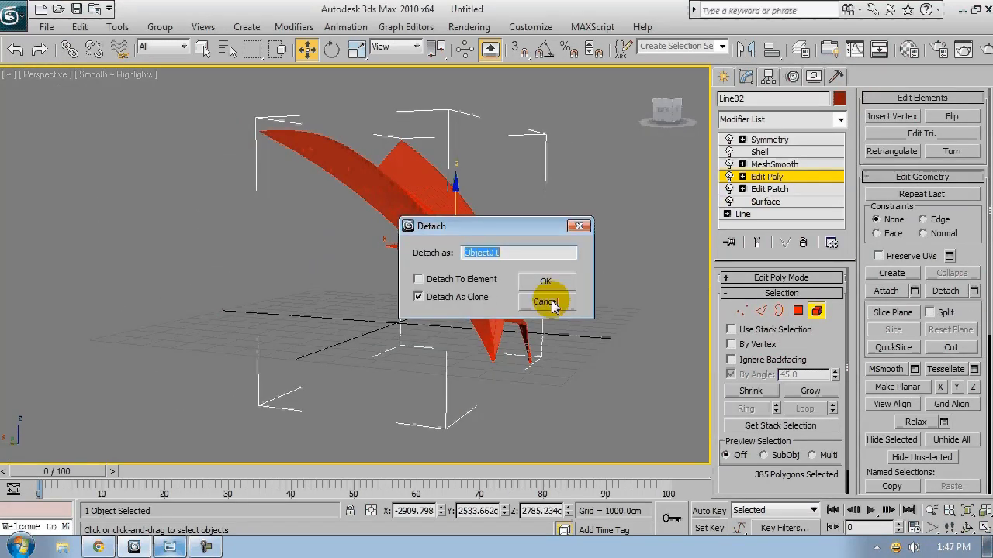
left_click(548, 282)
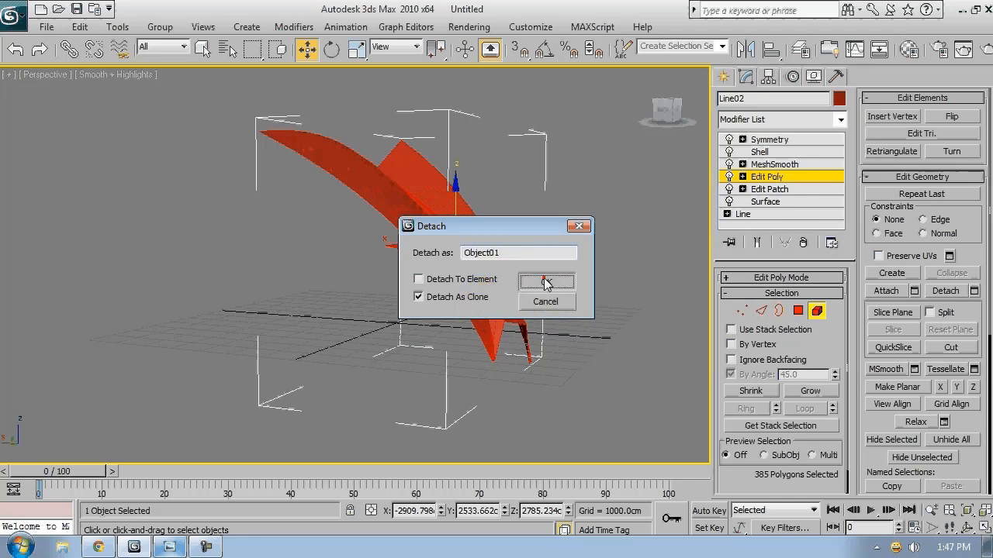
Step: Leave element selection and copy the original roof's Shell modifier onto the detached clone
left_click(816, 312)
left_click(572, 332)
middle_click_drag(380, 280, 480, 326, "alt")
left_click(476, 229)
left_click(476, 230)
key("F4")
scroll(512, 323, "up", 3)
left_click(138, 219)
left_click_drag(764, 151, 311, 234)
Step: Inspect the clone's thickness in wireframe and enable Select Inner Faces in its Shell modifier
middle_click_drag(315, 250, 380, 210, "alt")
scroll(388, 334, "up", 3)
key("F4")
middle_click_drag(412, 408, 421, 295, "alt")
key("F3")
mouse_move(365, 321)
middle_mouse_down("alt")
mouse_move(375, 299)
mouse_move(369, 335)
middle_mouse_up("alt")
scroll(369, 335, "down", 2)
middle_click_drag(400, 387, 321, 337)
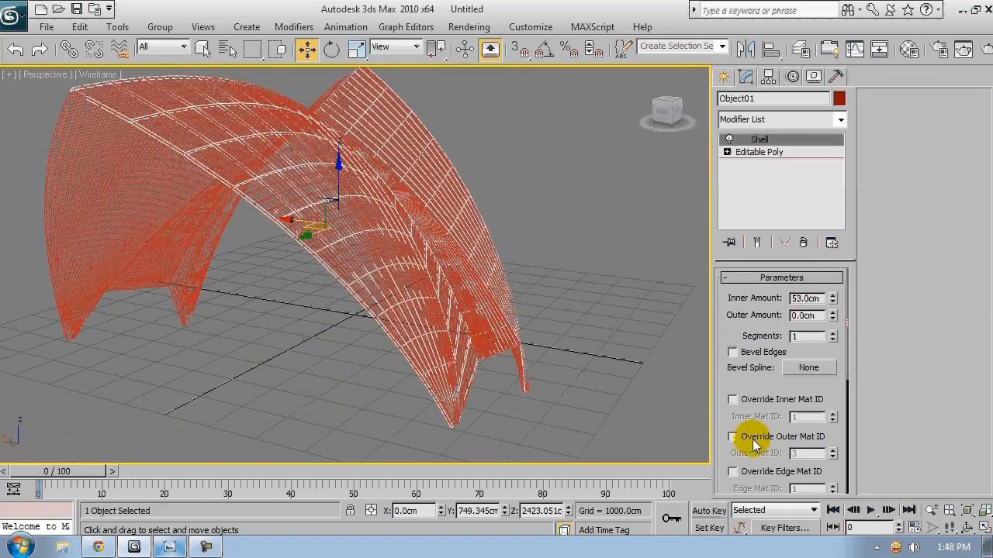
scroll(768, 450, "down", 5)
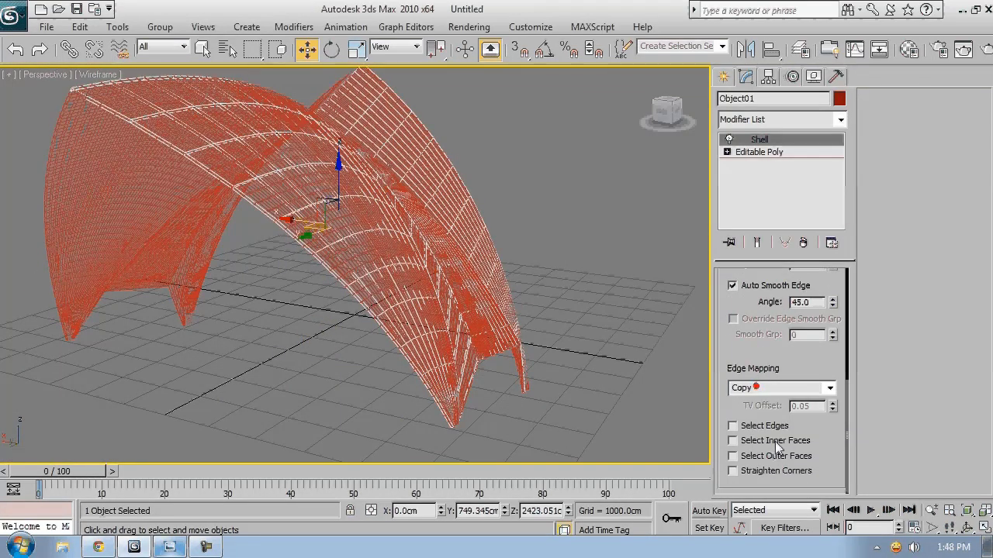
left_click(776, 442)
Step: Add an Edit Poly modifier above the Shell modifier on the clone
key("F3")
middle_click_drag(341, 404, 608, 361, "alt")
scroll(776, 372, "up", 5)
left_click(782, 119)
scroll(776, 179, "down", 8)
left_click(756, 171)
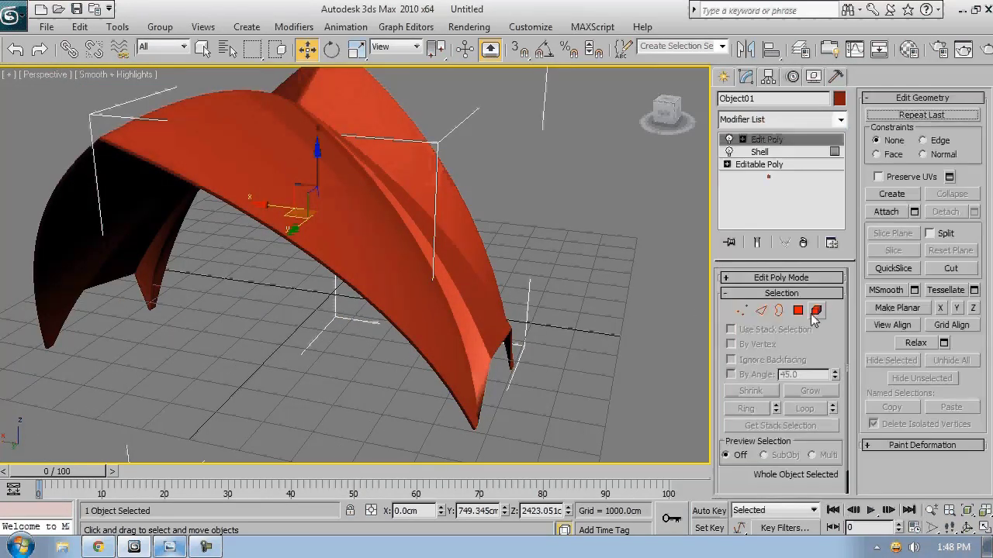
Step: Invert the polygon selection of the clone's inner faces and delete the outer and edge polygons
left_click(798, 312)
middle_click_drag(267, 337, 341, 270, "alt")
key("F3")
left_click(83, 29)
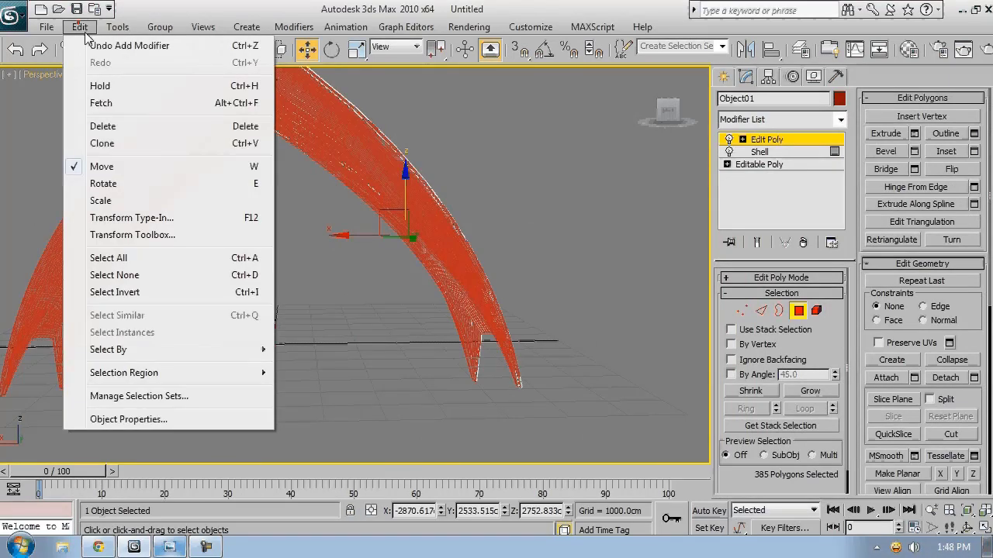
left_click(115, 293)
middle_click_drag(424, 288, 378, 293, "alt")
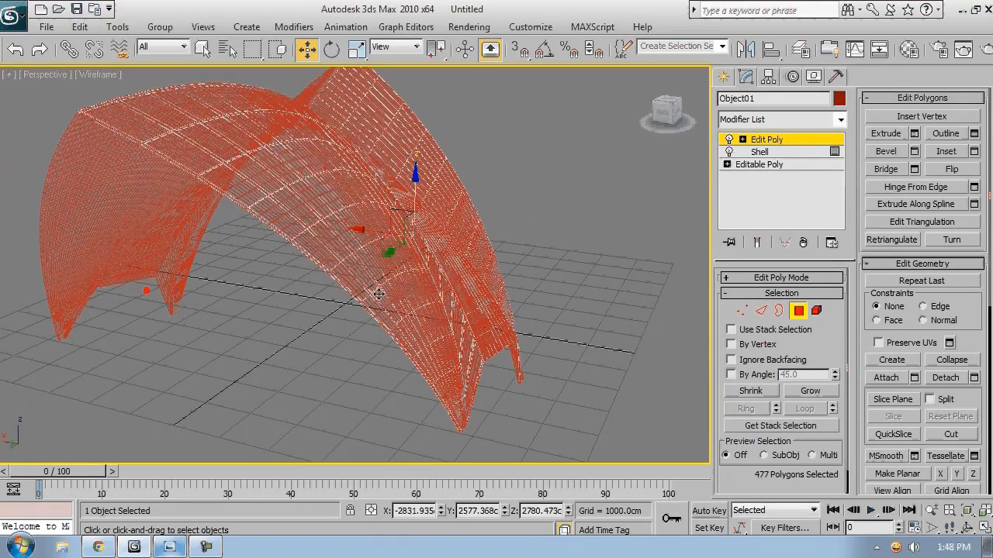
key("Delete")
mouse_move(424, 357)
middle_mouse_down("alt")
mouse_move(357, 365)
mouse_move(403, 344)
middle_mouse_up("alt")
key("F3")
key("F3")
left_click(798, 313)
Step: Convert the remaining inner shell of Object01 to an Editable Poly
middle_click_drag(539, 306, 470, 299, "alt")
right_click(468, 299)
mouse_move(565, 440)
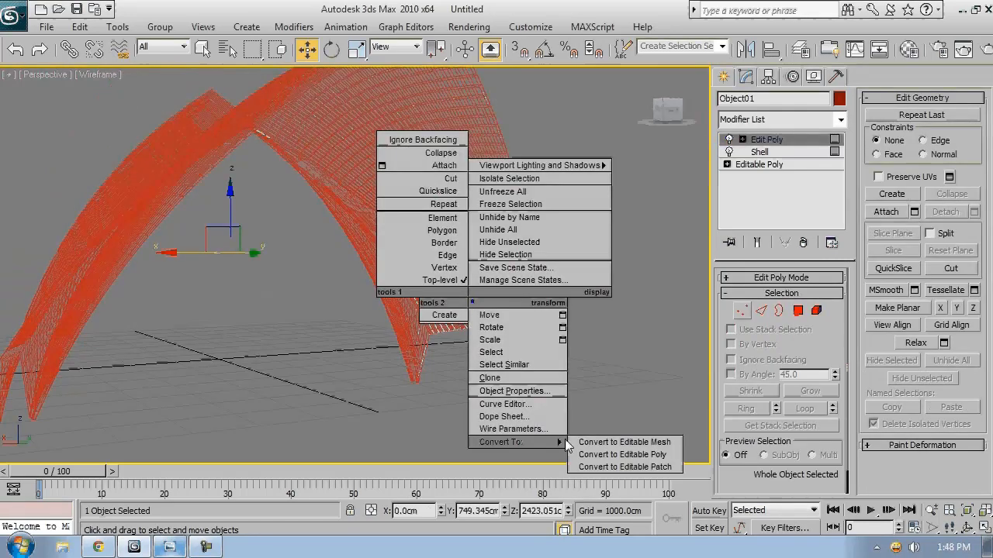
left_click(622, 454)
Step: Change the object color of the inner shell to blue
left_click(796, 296)
key("F3")
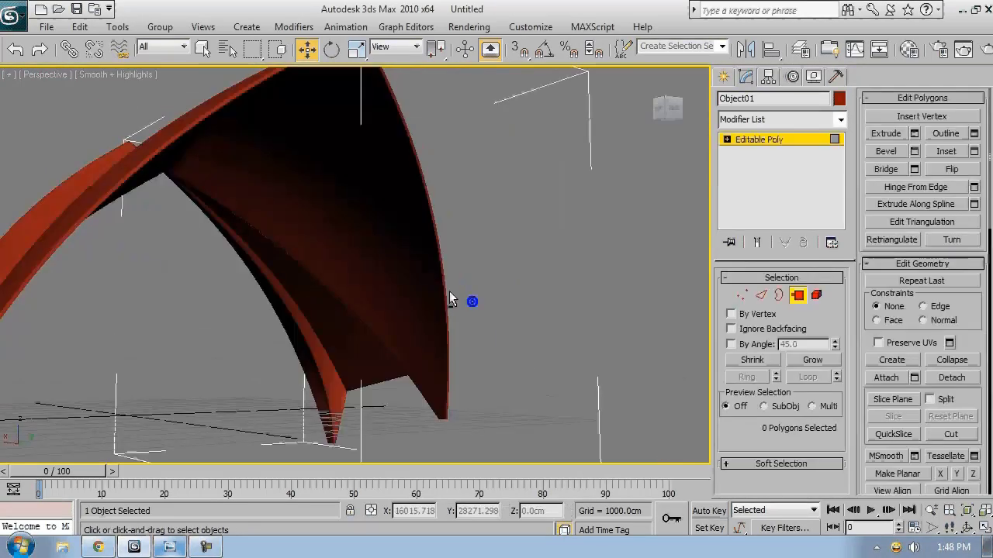
middle_click_drag(449, 291, 467, 301, "alt")
left_click(839, 100)
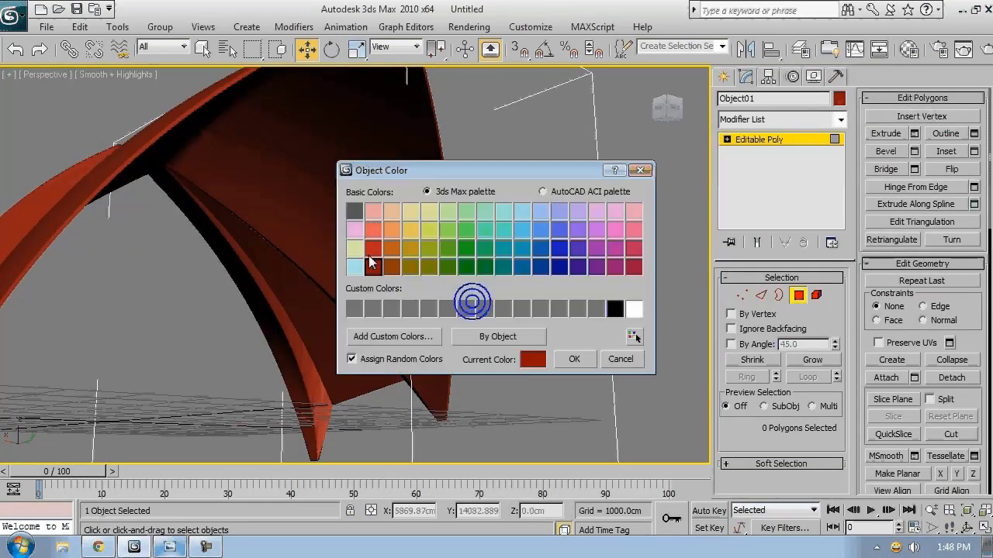
left_click(557, 231)
left_click(573, 360)
Step: Leave polygon selection and isolate the blue inner shell in shaded display
middle_click_drag(574, 361, 484, 293, "alt")
key("F3")
middle_click_drag(357, 260, 310, 299)
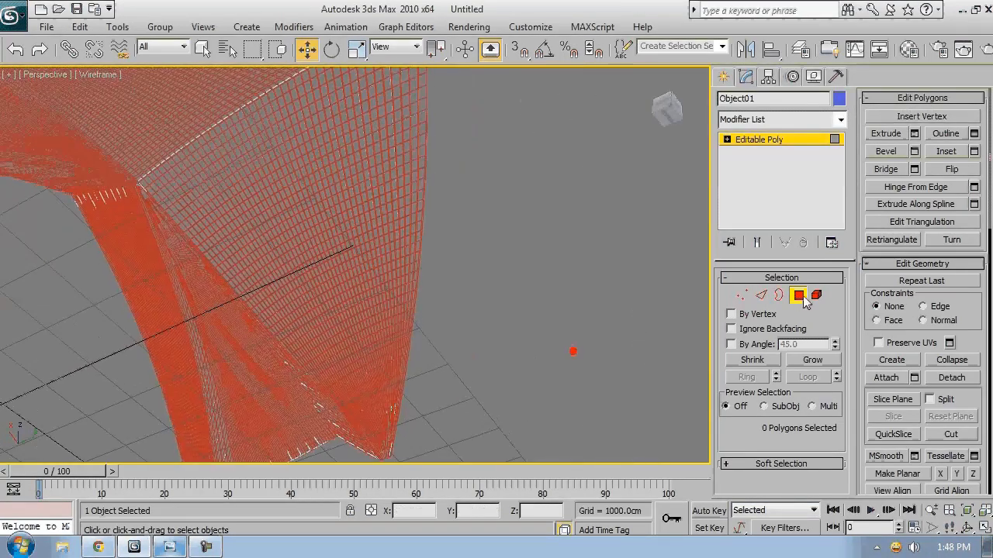
left_click(798, 296)
key("alt+q")
key("F3")
mouse_move(447, 229)
middle_mouse_down("alt")
mouse_move(390, 290)
mouse_move(215, 378)
mouse_move(486, 292)
middle_mouse_up("alt")
Step: Switch to Windows Photo Viewer, examine the roof ribs in the reference photos and section drawings, and return to 3ds Max
key("alt+Tab")
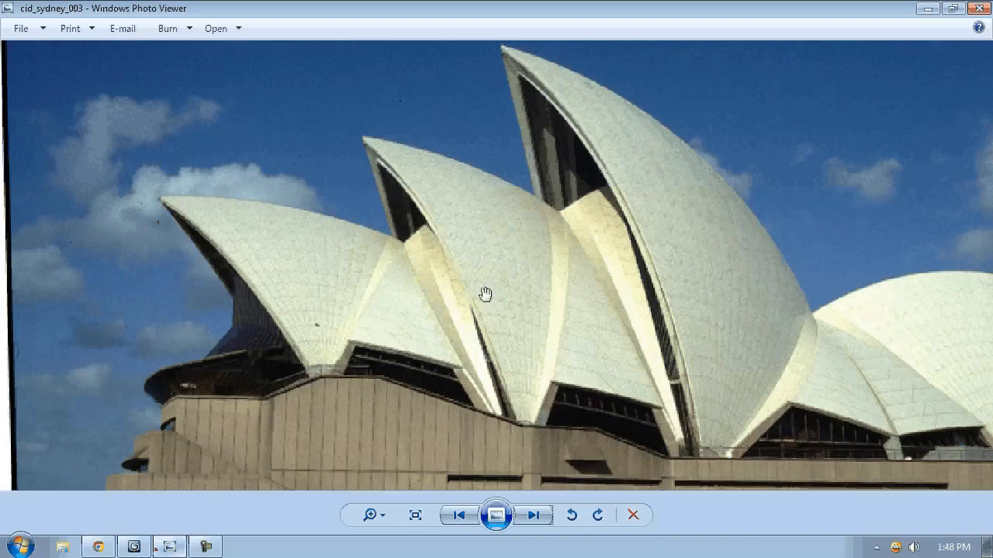
left_click(534, 515)
left_click(534, 514)
left_click(533, 514)
left_click(533, 514)
left_click(457, 515)
scroll(341, 271, "up", 6)
scroll(182, 334, "down", 2)
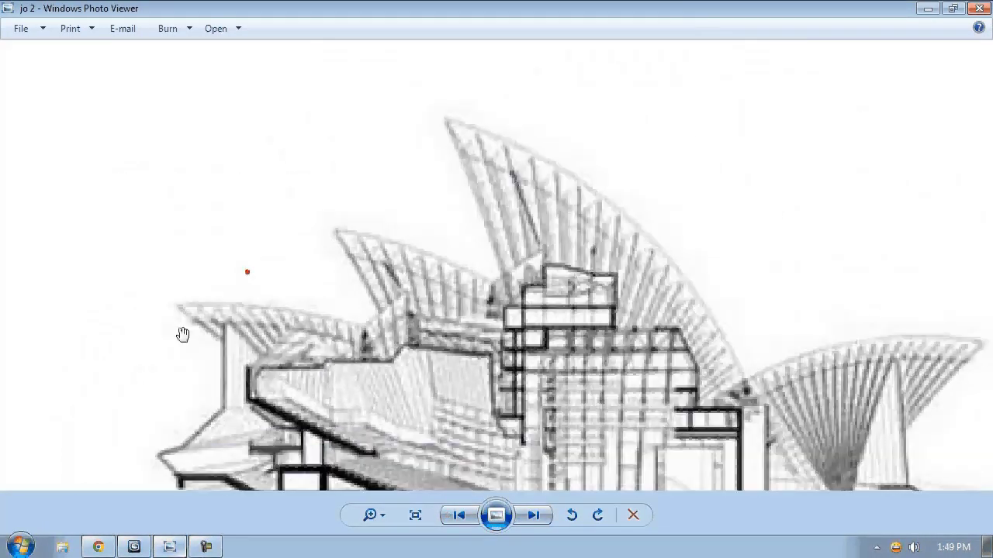
left_click(533, 517)
left_click(533, 518)
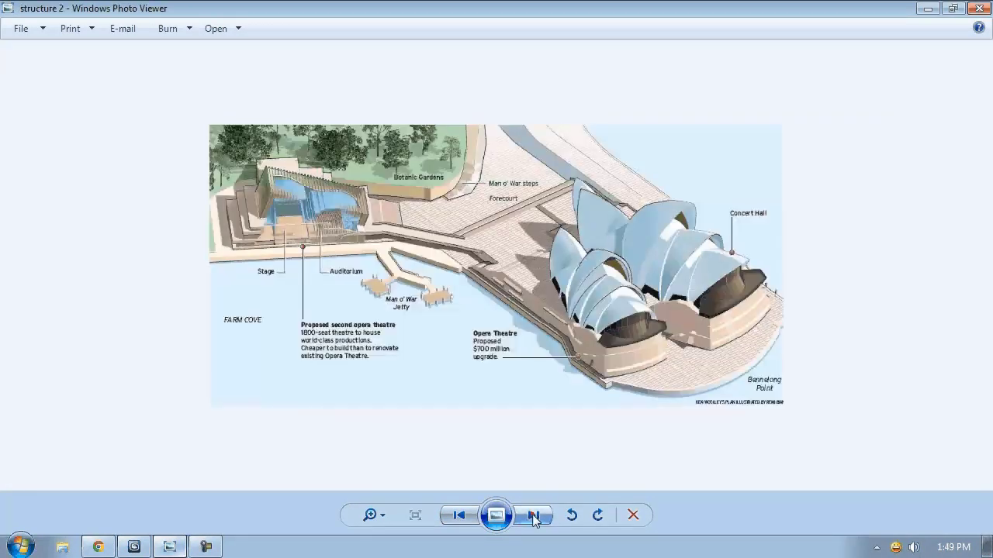
left_click(532, 518)
scroll(537, 310, "up", 2)
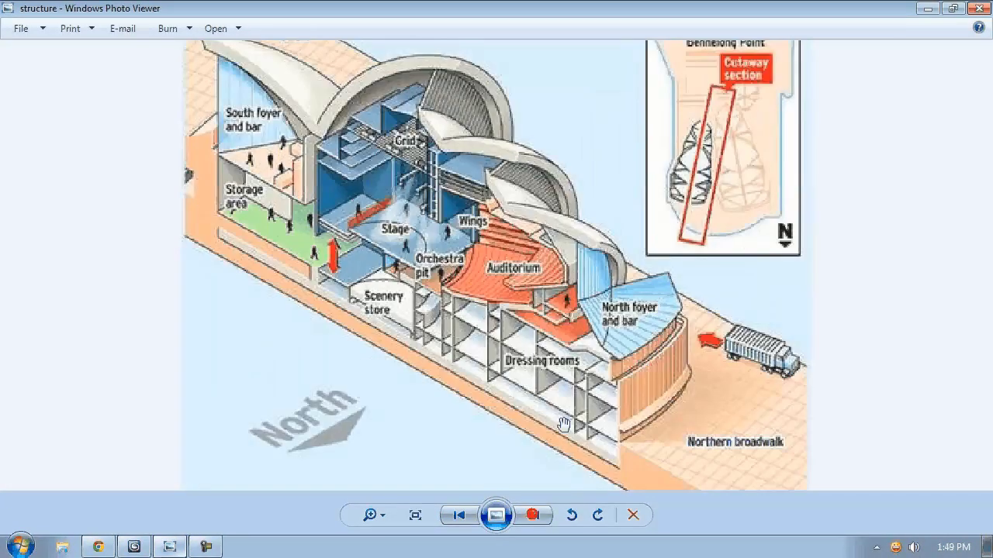
left_click(530, 518)
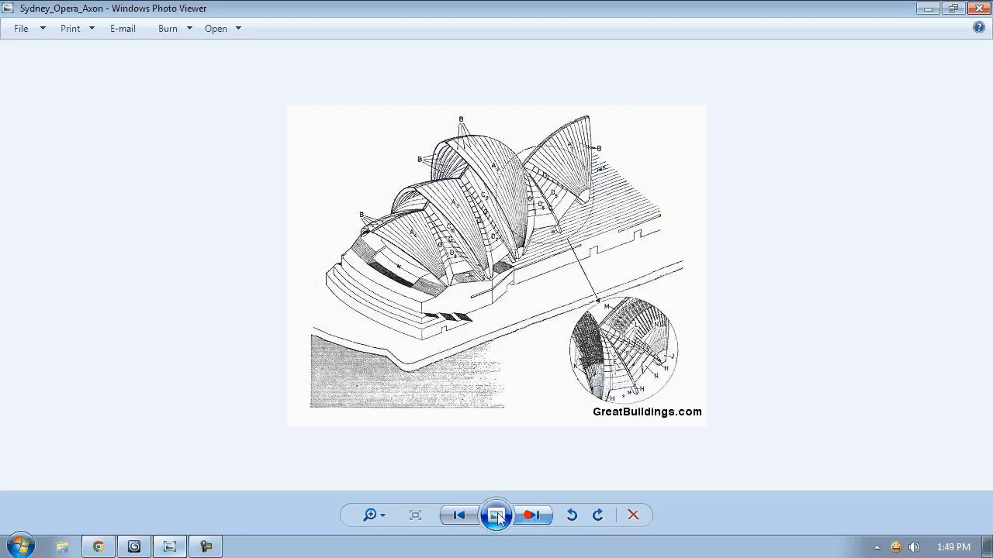
left_click(134, 547)
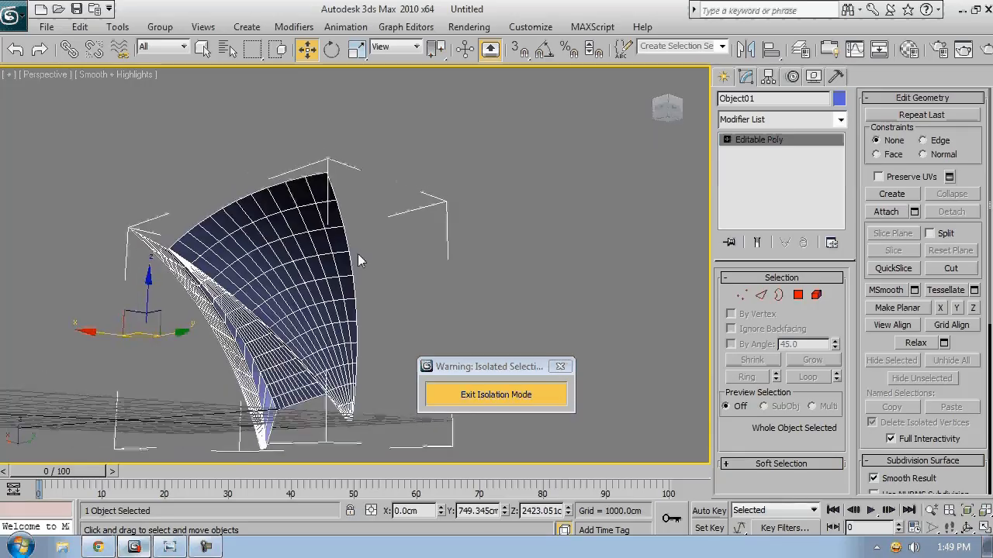
Step: Select the polygons of smoothing group 1 on the inner shell
left_click(798, 295)
middle_click_drag(167, 225, 23, 256, "alt")
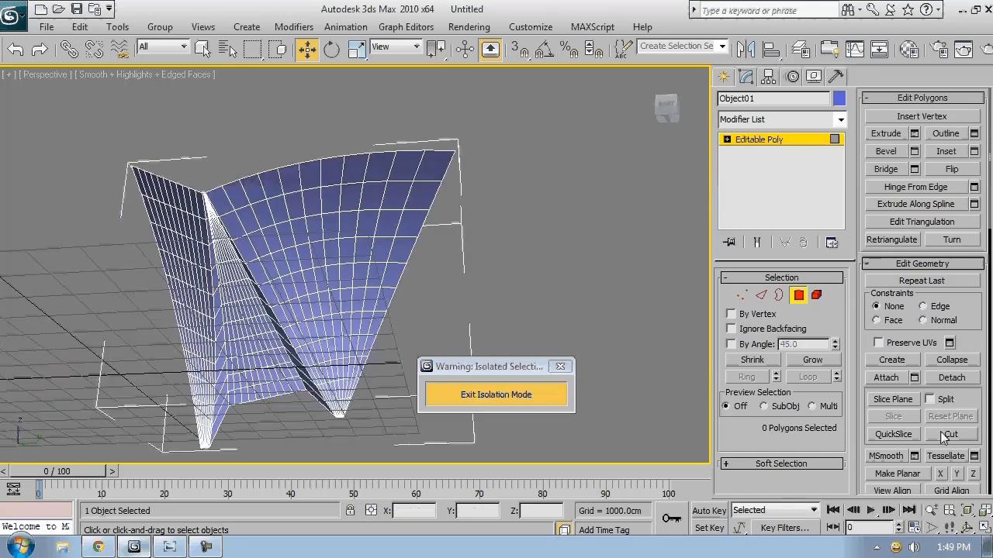
scroll(898, 463, "down", 7)
scroll(898, 463, "down", 1)
left_click(892, 432)
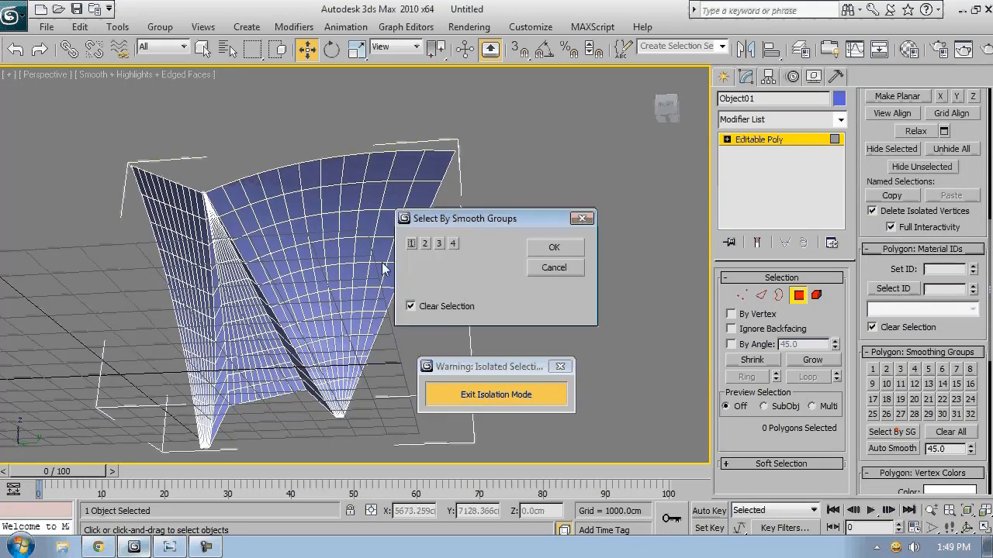
left_click(410, 245)
left_click(553, 246)
Step: Detach the selected large curved panel as a separate object
scroll(958, 361, "up", 8)
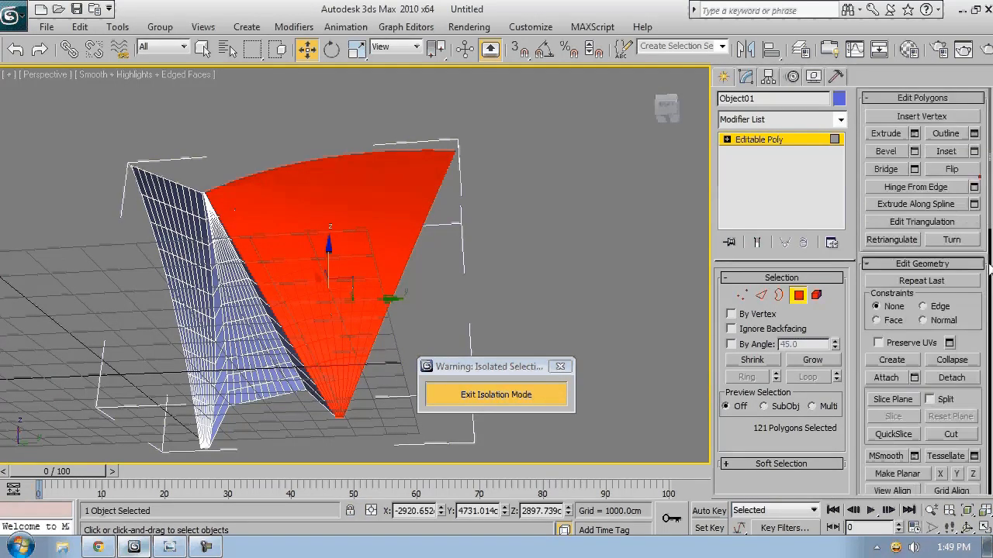
left_click(952, 378)
left_click(545, 271)
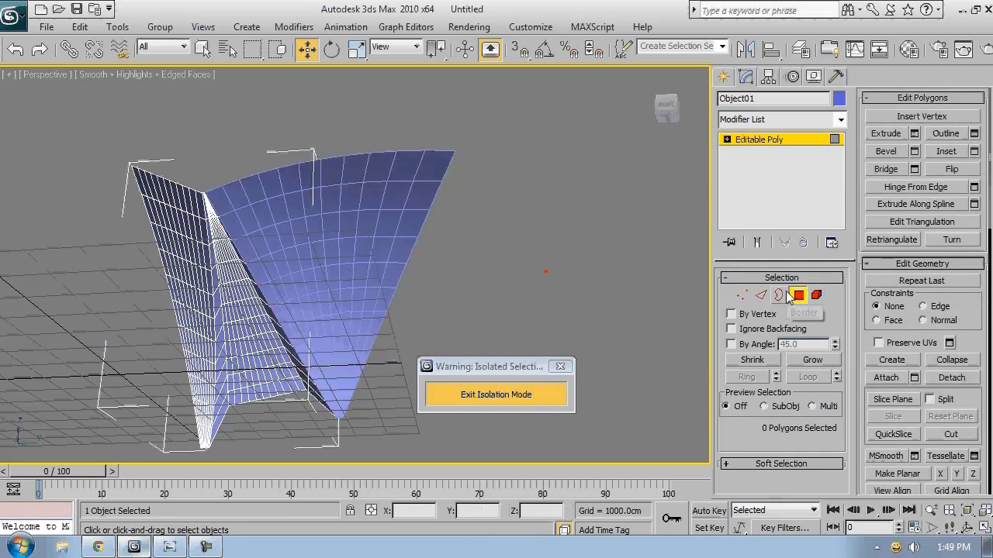
Step: On the detached large panel, select an upper edge with its full ring and connect the ring with new edges
left_click(792, 297)
left_click(349, 201)
key("2")
left_click(442, 152)
left_click(746, 376)
left_click(974, 189)
middle_click_drag(364, 221, 280, 153, "alt")
left_click(512, 328)
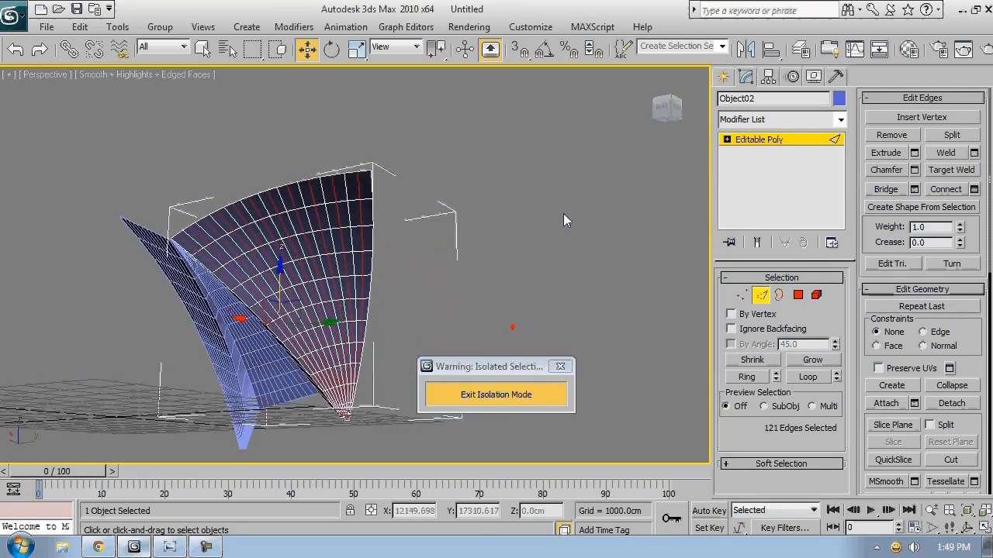
Step: Select the polygons at the large panel's pointed lower tip and detach them as a separate object
middle_click_drag(578, 198, 557, 202, "alt")
middle_click_drag(415, 270, 485, 309, "alt")
left_click(799, 296, "ctrl")
left_click_drag(351, 383, 276, 320, "alt")
key("z")
scroll(343, 359, "down", 3)
left_click_drag(435, 234, 389, 208, "ctrl")
scroll(387, 210, "down", 5)
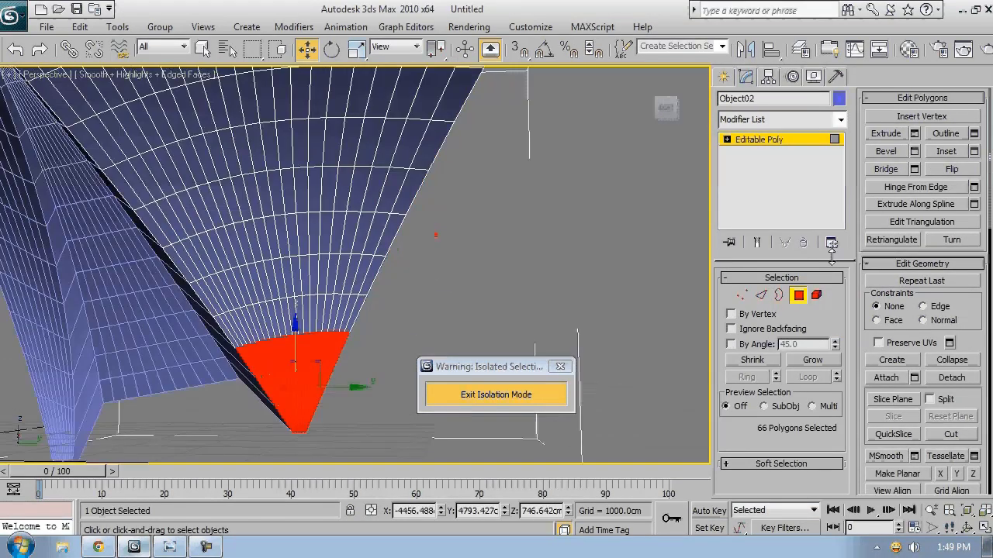
left_click(950, 377)
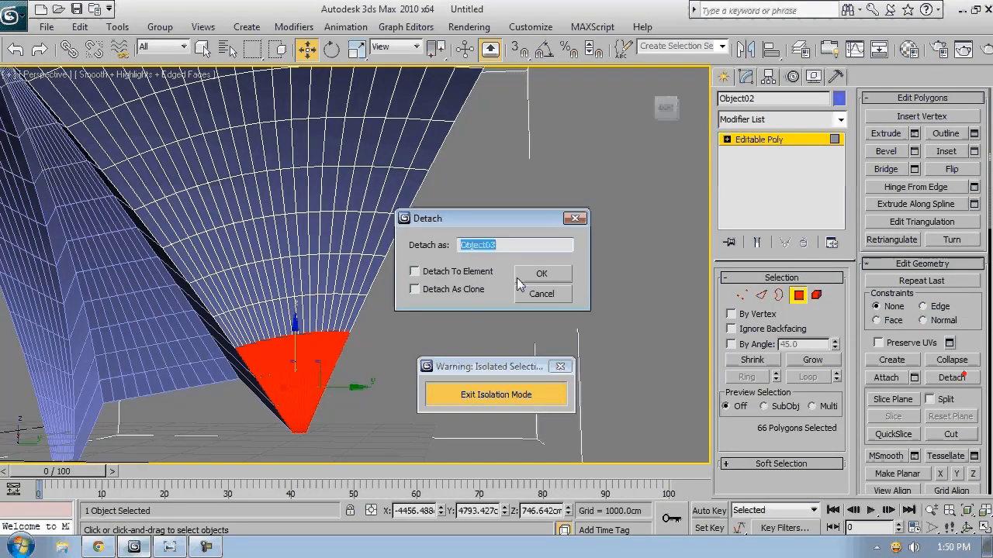
left_click(539, 272)
Step: Set up an edge extrusion on the large panel's lengthwise edges, with height 365.25 cm and base width 611.22 cm, to form ribs
left_click(761, 295)
left_click(915, 153)
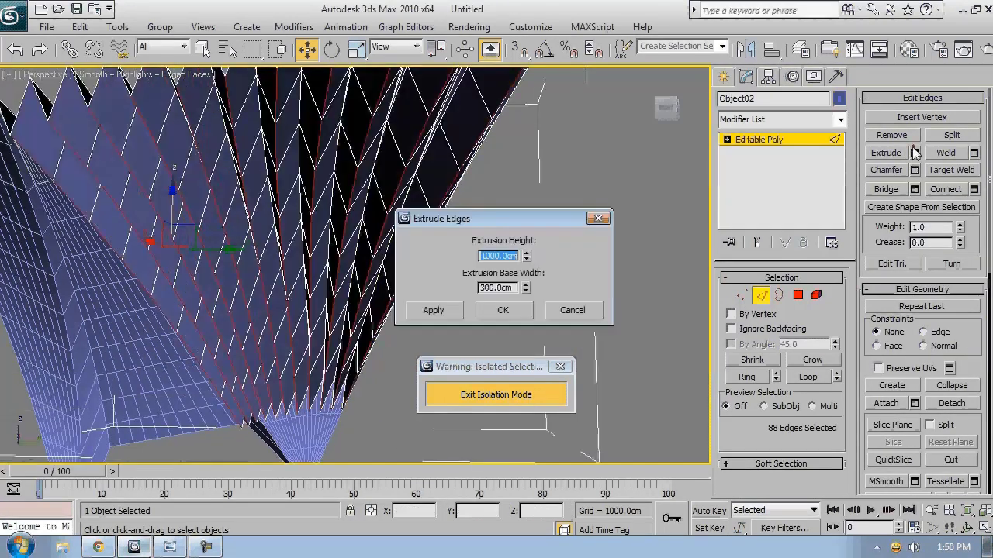
right_click(526, 256)
right_click(525, 288)
left_click_drag(526, 288, 508, 4)
left_click_drag(530, 260, 137, 358)
middle_click_drag(137, 358, 341, 318, "alt")
left_click_drag(525, 288, 527, 296)
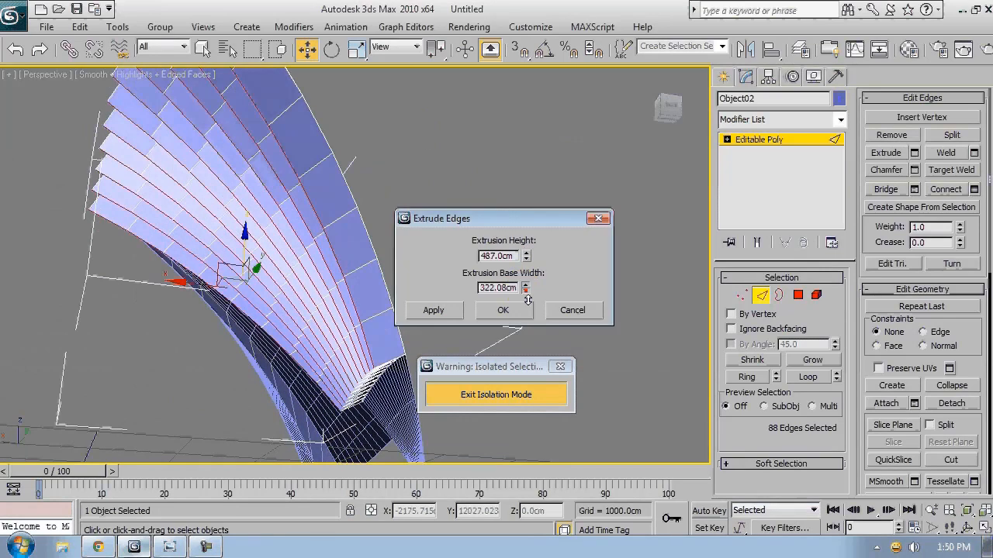
middle_click_drag(267, 282, 364, 268, "alt")
left_click_drag(526, 258, 526, 279)
middle_click_drag(310, 302, 458, 310, "alt")
Step: Exit isolation mode and preview the same edge extrusion on the large panel together with the full roof shell
left_click(524, 395)
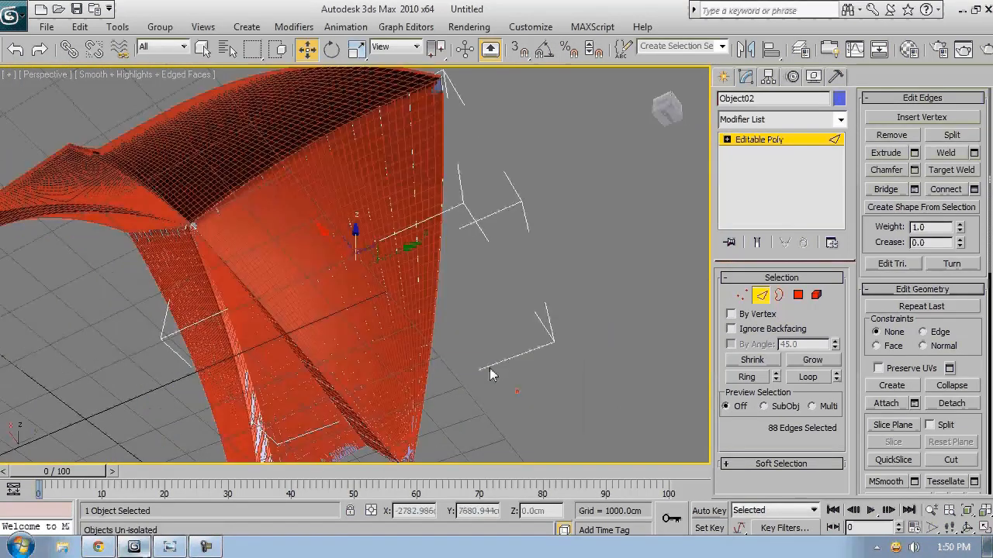
left_click(914, 153)
middle_click_drag(256, 326, 323, 348, "alt")
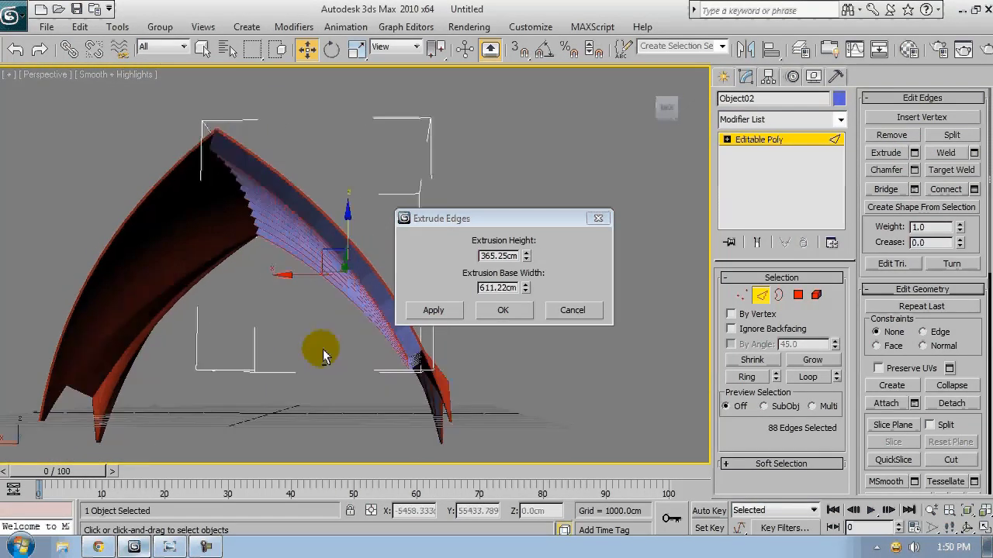
middle_click_drag(281, 270, 193, 457, "alt")
Step: Switch to Windows Photo Viewer and examine the shell interiors in the Sydney_Opera_House_Night photo
left_click(169, 546)
left_click(543, 516)
left_click(543, 516)
left_click(543, 516)
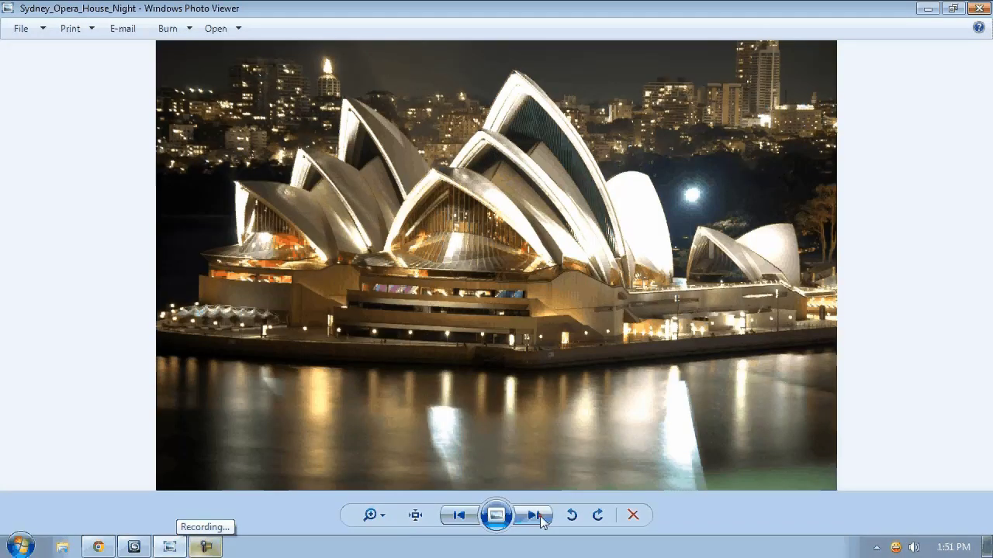
scroll(298, 211, "up", 3)
scroll(301, 216, "down", 3)
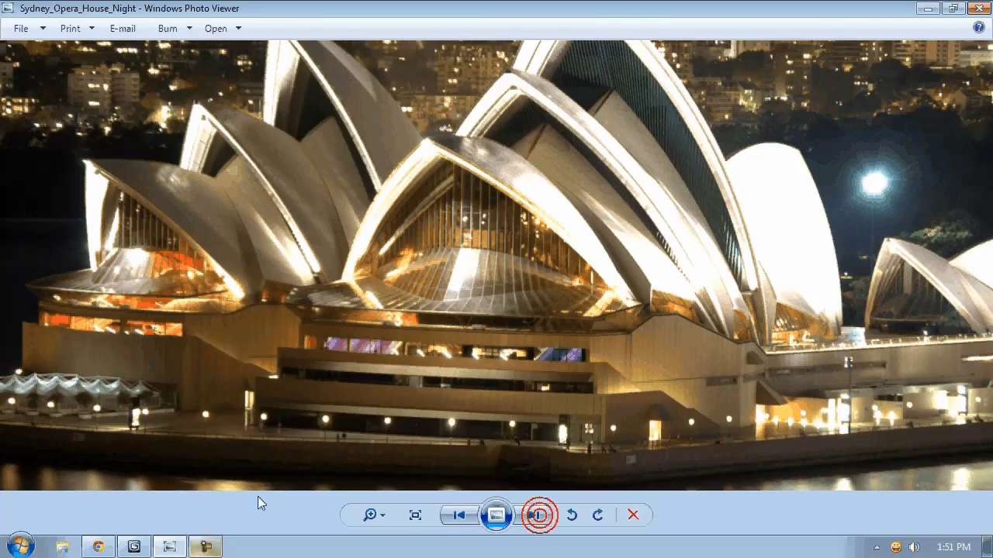
Step: Return to 3ds Max, fine-tune the extrusion height and apply the edge extrusion to the large panel
left_click(206, 546)
left_click_drag(527, 258, 528, 252)
left_click(502, 313)
middle_click_drag(313, 350, 380, 310, "alt")
Step: Extrude the polygons of the detached pointed lower tip as a group to give the tip thickness
left_click(764, 296)
left_click(414, 339)
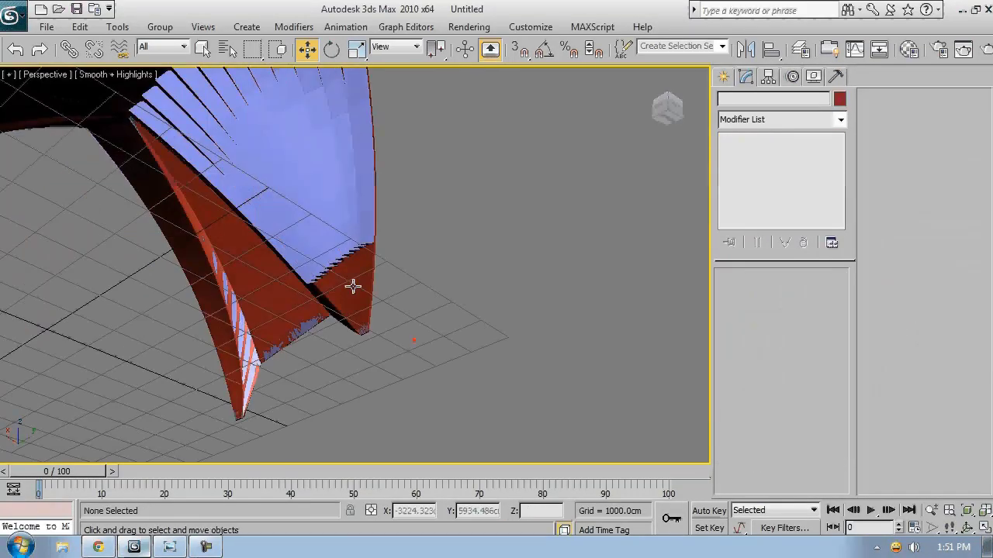
left_click(353, 286)
left_click(798, 294)
scroll(304, 242, "up", 5)
middle_click_drag(304, 242, 314, 271, "alt")
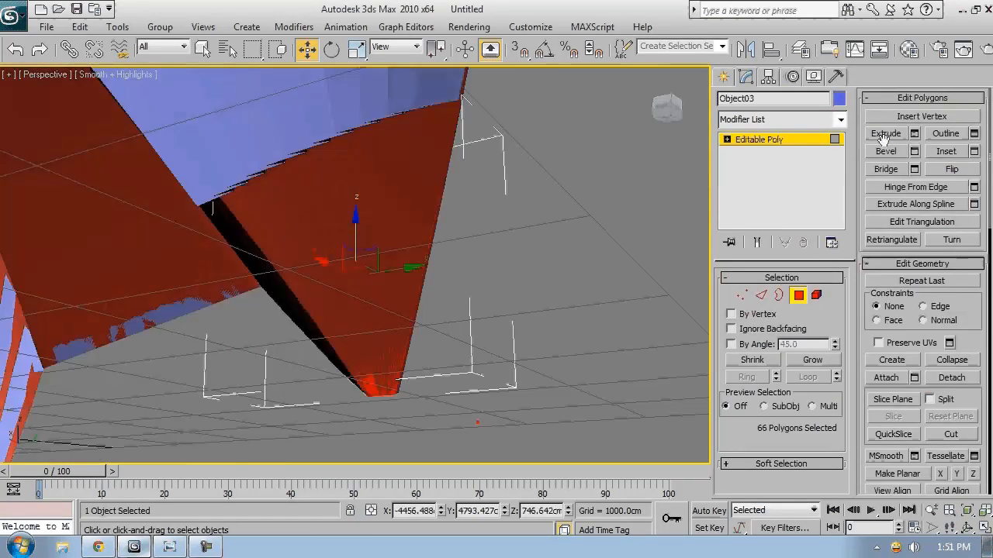
left_click(915, 133)
middle_click_drag(364, 233, 279, 282, "alt")
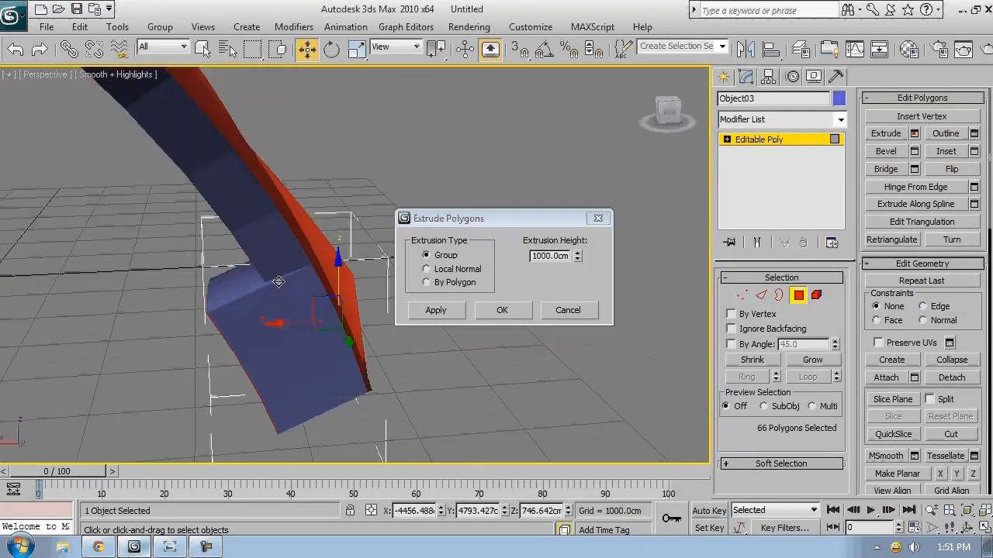
left_click(578, 260)
left_click_drag(577, 260, 583, 298)
middle_click_drag(116, 310, 341, 252, "alt")
left_click(505, 309)
left_click(527, 329)
middle_click_drag(525, 328, 387, 318, "alt")
left_click(799, 298)
scroll(292, 228, "down", 5)
Step: Select the ribbed panel together with its pointed lower tip and isolate both objects
left_click(321, 230)
key("F4")
middle_click_drag(344, 246, 625, 341, "alt")
left_click(798, 298)
left_click(799, 296)
left_click(343, 436, "ctrl")
key("alt+q")
middle_click_drag(353, 425, 290, 361, "alt")
Step: Auto-smooth all polygons of the ribbed panel with a 45.0 threshold and check the smoothing group of single polygons
left_click(430, 268)
key("F4")
middle_click_drag(430, 273, 382, 309, "alt")
left_click(278, 283)
key("4")
key("ctrl+a")
scroll(902, 349, "down", 10)
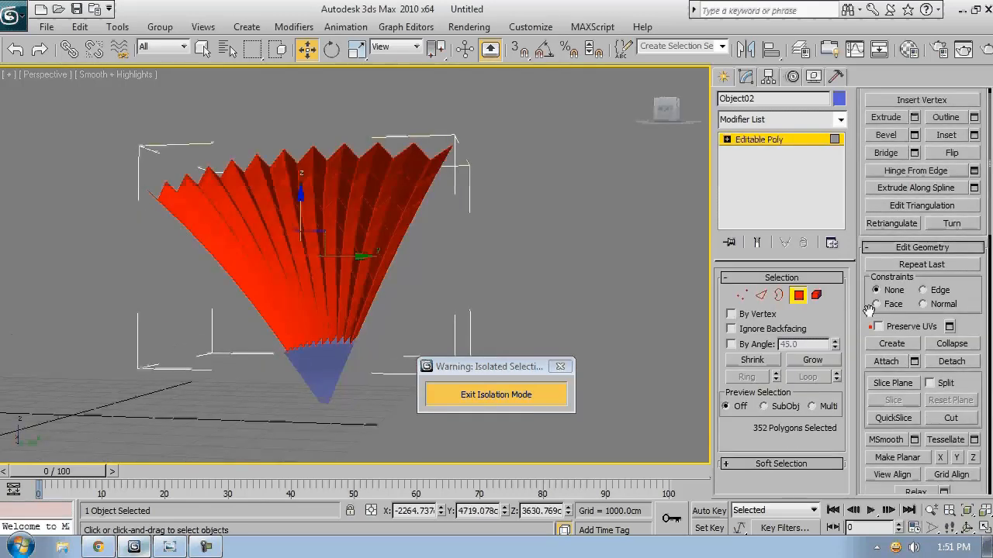
left_click(496, 238)
middle_click_drag(349, 311, 349, 396, "alt")
scroll(293, 339, "up", 3)
left_click(392, 242)
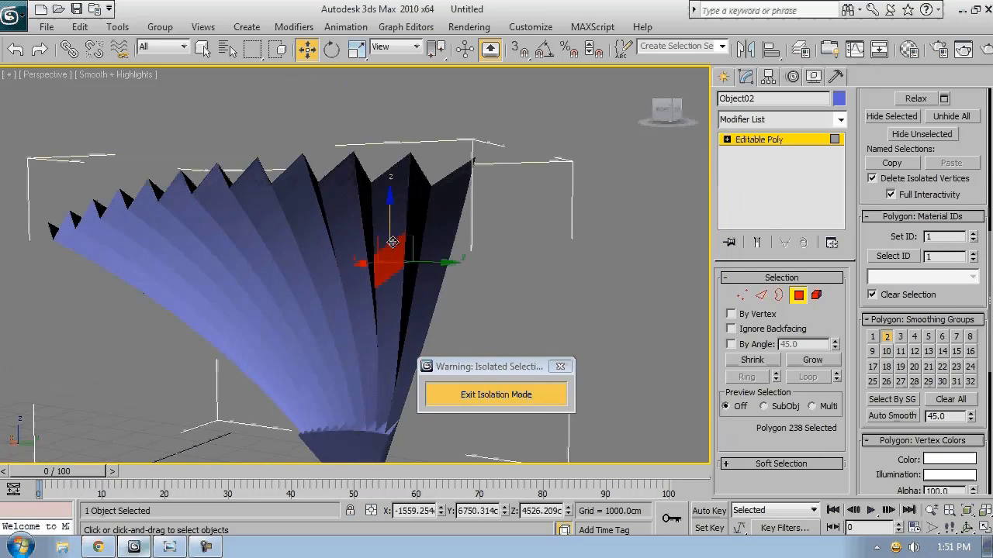
left_click(420, 230)
left_click(504, 285)
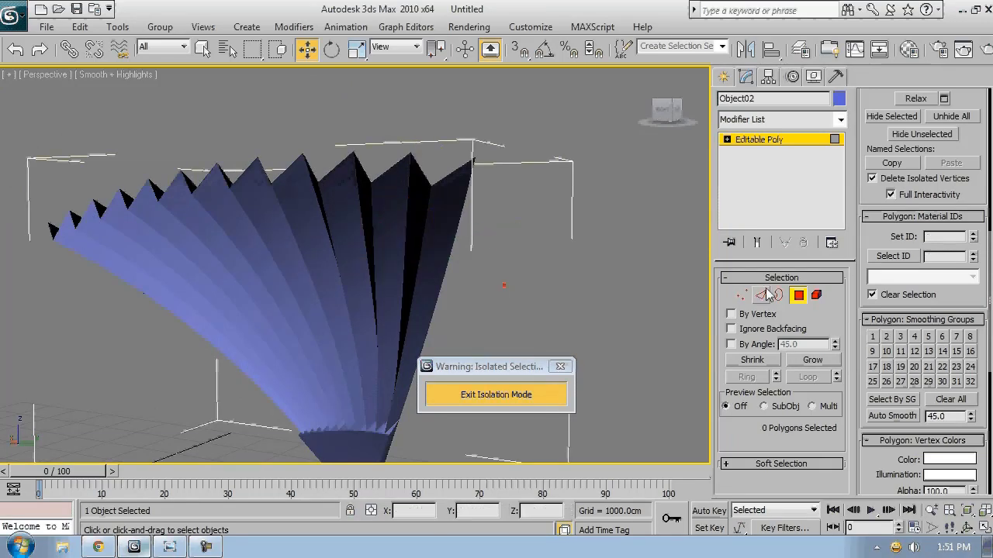
left_click(803, 301)
Step: Select all polygons of the pointed lower tip and auto-smooth them
middle_click_drag(497, 325, 529, 148)
left_click(392, 291)
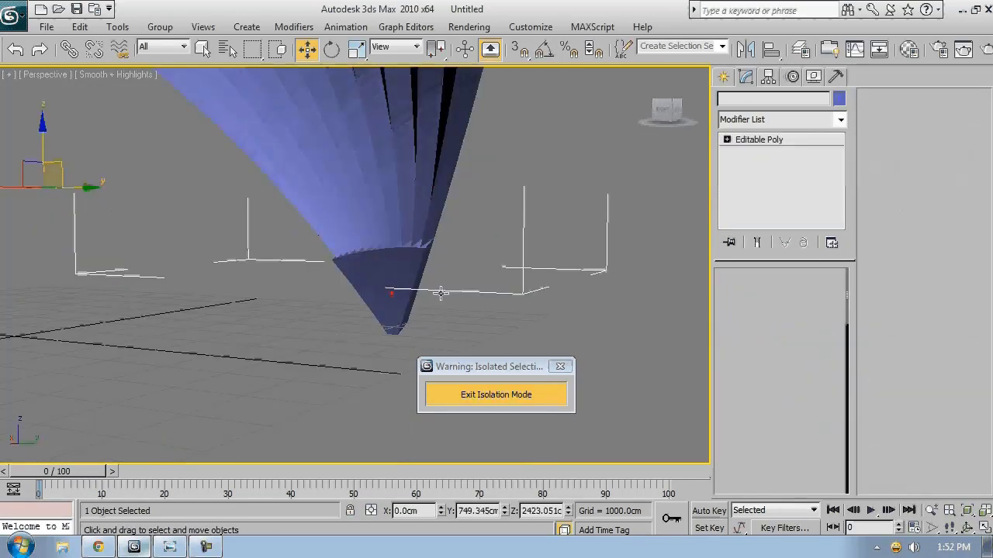
key("4")
key("F4")
middle_click_drag(573, 305, 540, 337)
key("ctrl+a")
scroll(894, 391, "down", 10)
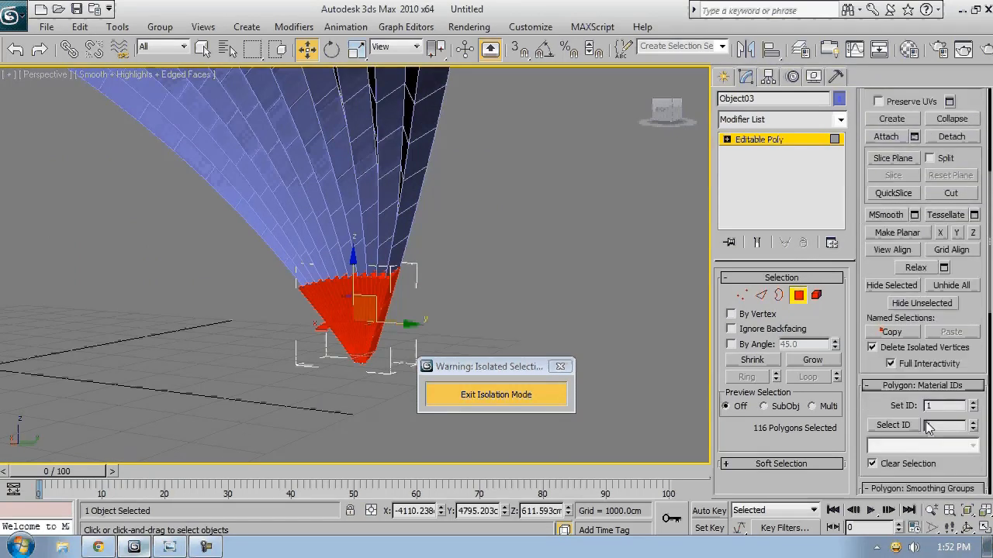
left_click(798, 296)
left_click(497, 257)
key("F4")
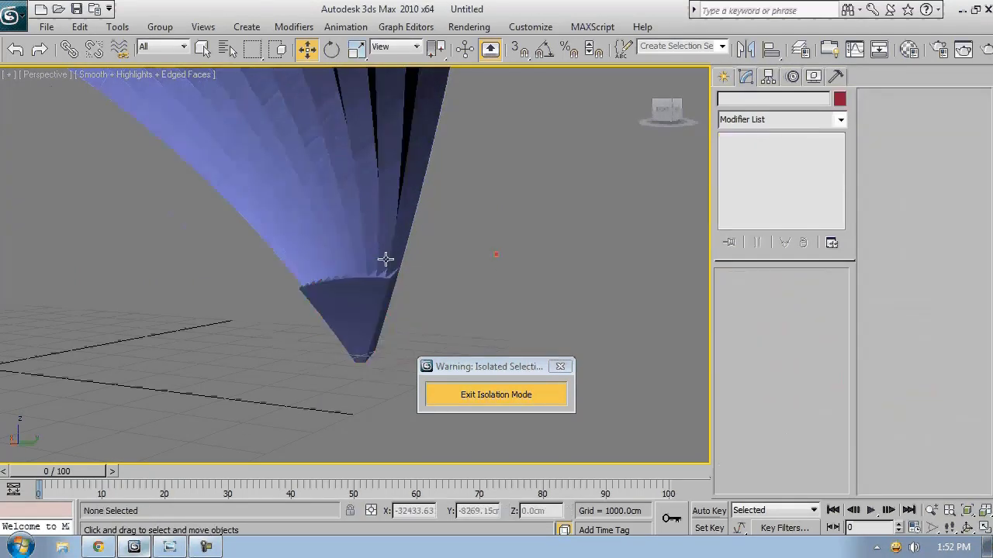
Step: Attach the pointed lower tip to the ribbed panel
middle_click_drag(383, 259, 368, 302)
left_click(370, 287)
left_click(890, 211)
left_click(346, 356)
scroll(346, 356, "down", 5)
middle_click_drag(346, 356, 603, 96, "alt")
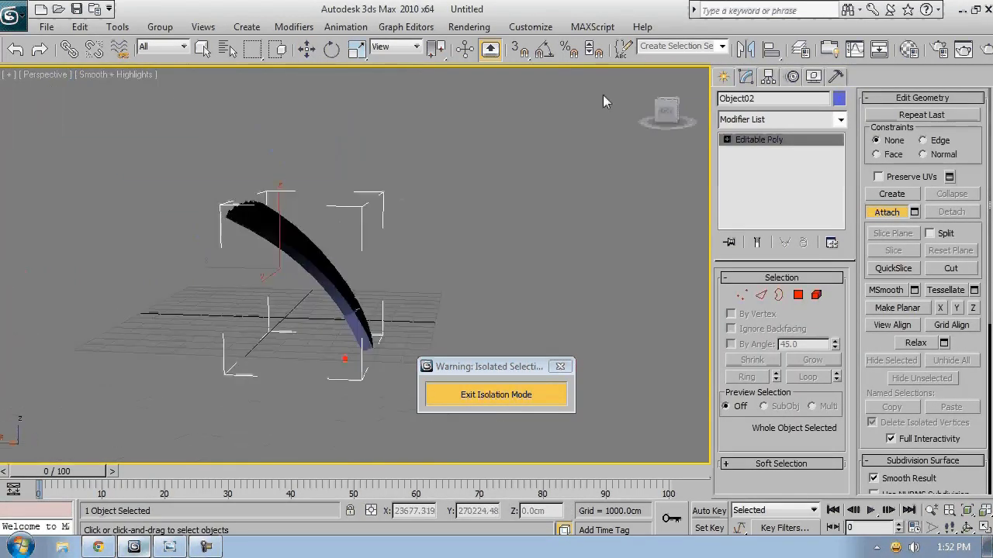
Step: Exit isolation mode, undo the accidental attachment and leave the Attach command
middle_click_drag(304, 356, 497, 386, "alt")
left_click(497, 393)
left_click(207, 201)
key("ctrl+z")
left_click(889, 213)
key("w")
left_click(609, 208)
Step: Copy the outer roof shell's Symmetry modifier and paste it as an instance onto the ribbed panel
left_click(194, 212)
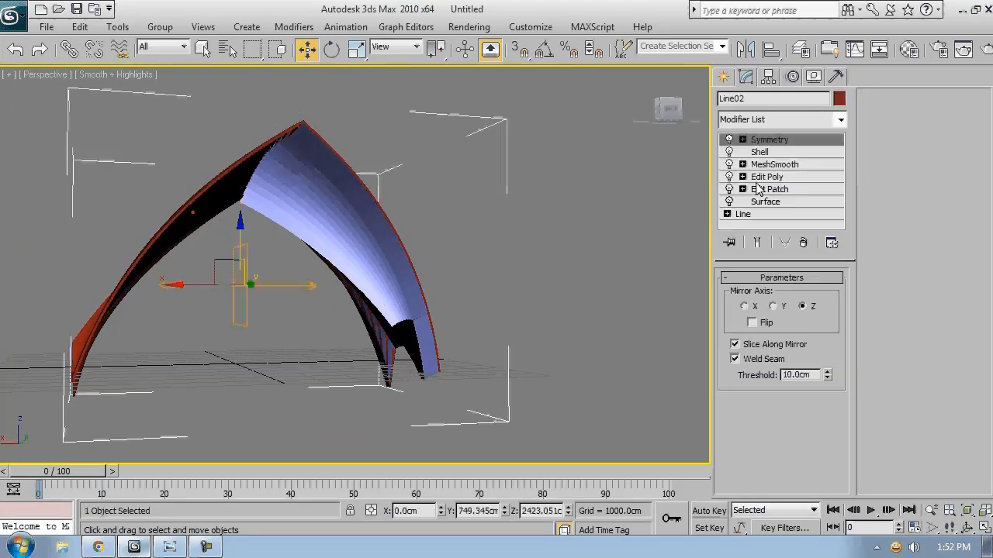
right_click(777, 139)
left_click(812, 203)
left_click(334, 214)
right_click(751, 134)
left_click(807, 159)
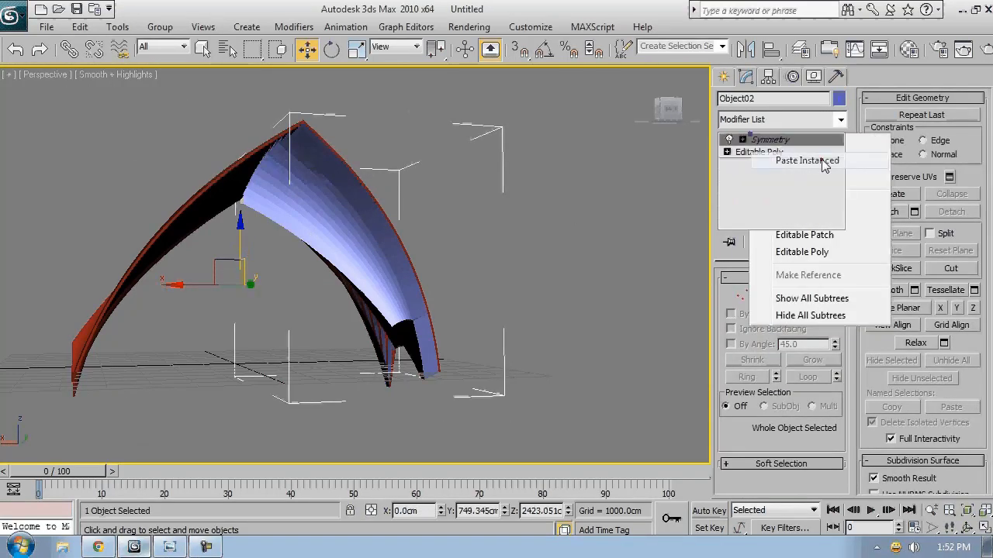
middle_click_drag(492, 237, 243, 491, "alt")
left_click(517, 194)
Step: Compare the mirrored ribbed panels with the night photo of the Opera House
scroll(380, 191, "up", 2)
left_click(175, 548)
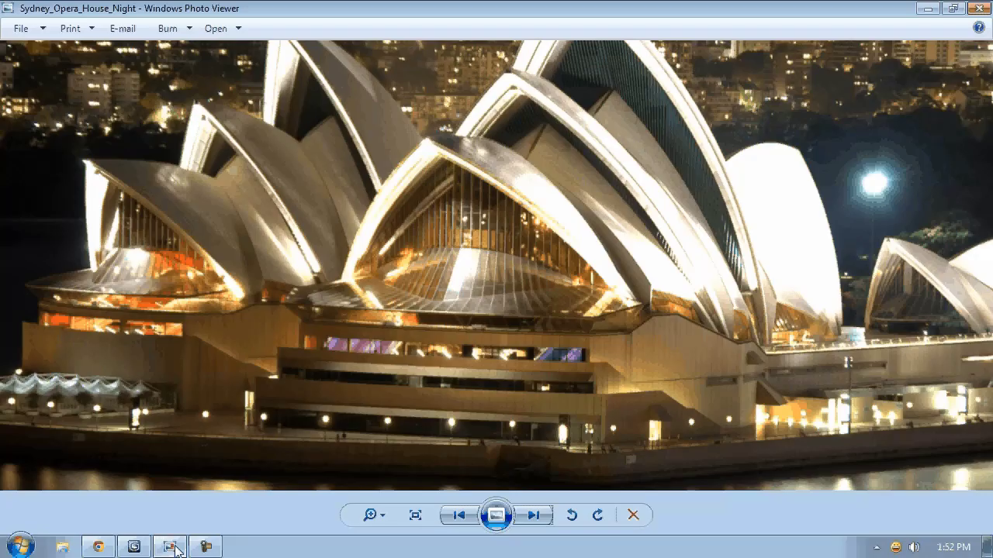
left_click(136, 547)
middle_click_drag(203, 349, 312, 380, "alt")
Step: Examine the outer roof shell's Shell modifier settings and the shape of its lower edges and feet
left_click(312, 380)
scroll(275, 354, "up", 3)
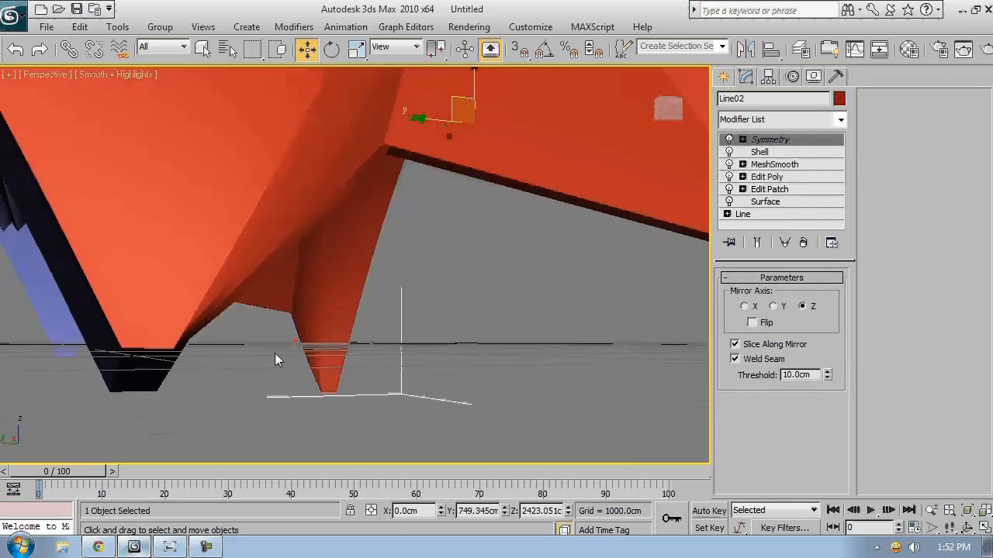
key("F4")
left_click(759, 152)
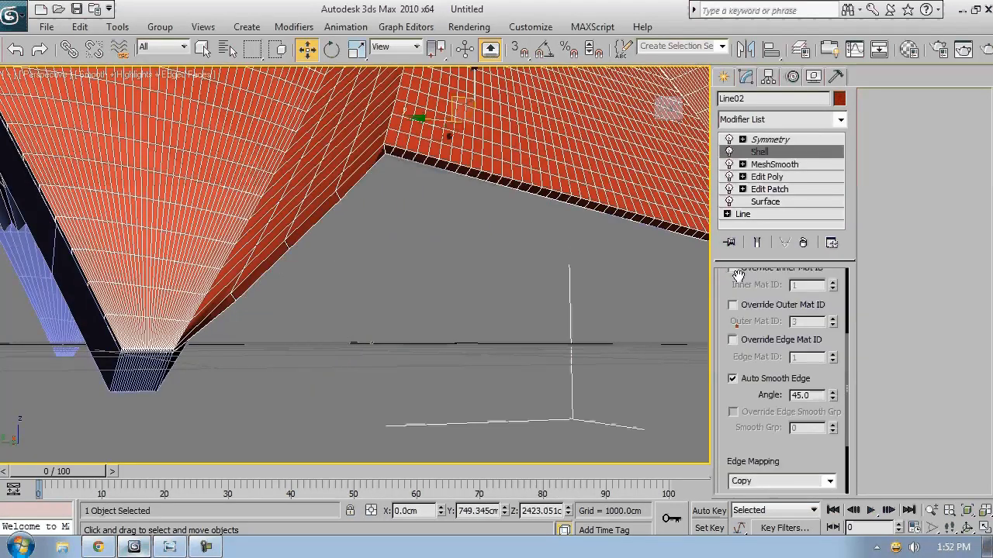
scroll(757, 470, "down", 5)
middle_click_drag(232, 372, 284, 337)
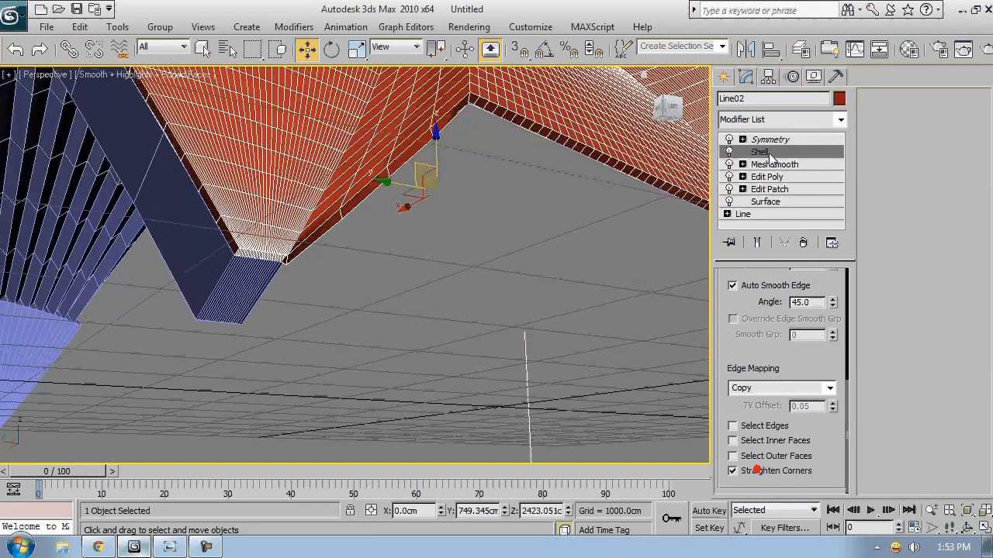
left_click(770, 140)
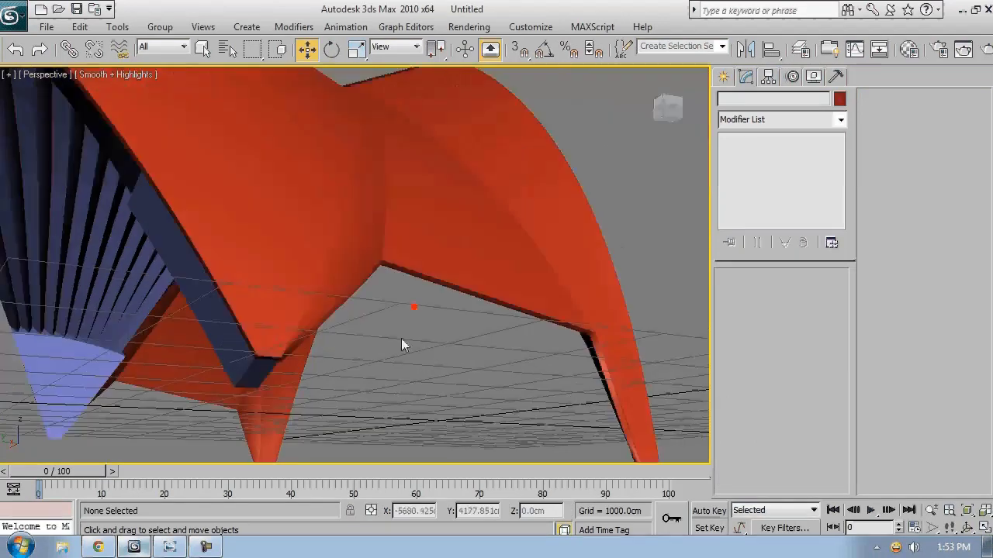
mouse_move(401, 342)
middle_mouse_down("alt")
mouse_move(432, 376)
mouse_move(445, 304)
mouse_move(460, 312)
mouse_move(531, 287)
mouse_move(328, 321)
middle_mouse_up("alt")
Step: Weld all vertices of the ribbed panel with a weld threshold of 0.1 cm
middle_click_drag(470, 312, 287, 452, "alt")
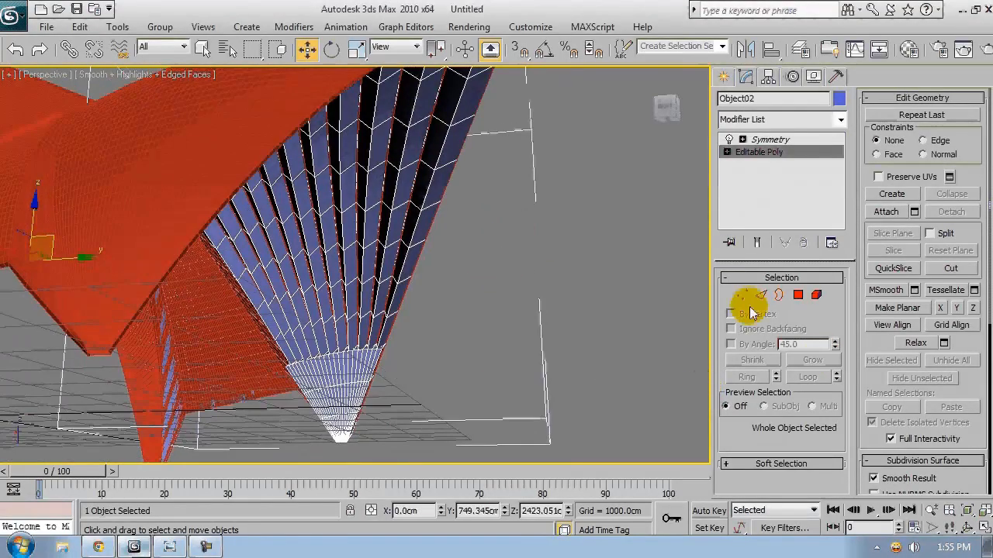
left_click(741, 295)
left_click_drag(521, 389, 131, 68)
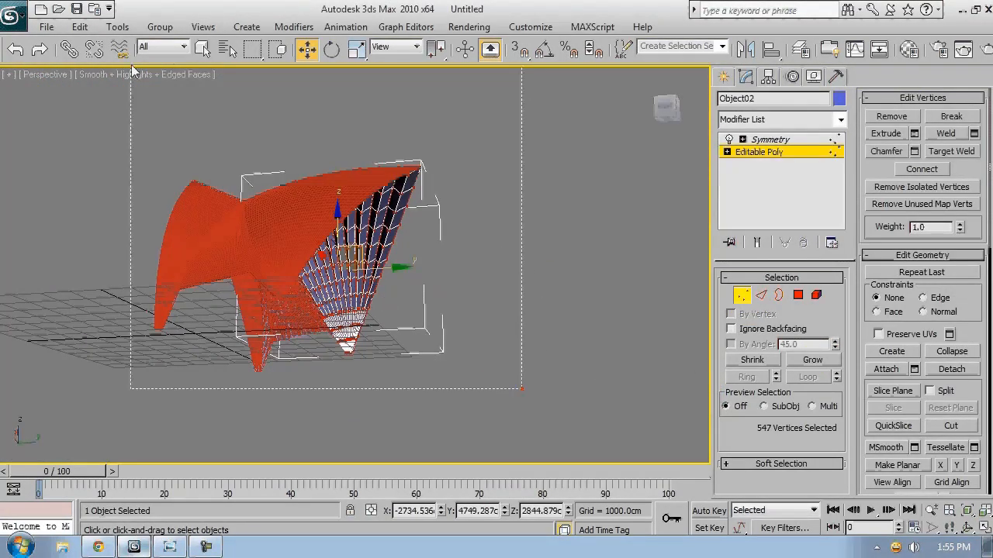
middle_click_drag(462, 213, 406, 260, "alt")
left_click(973, 133)
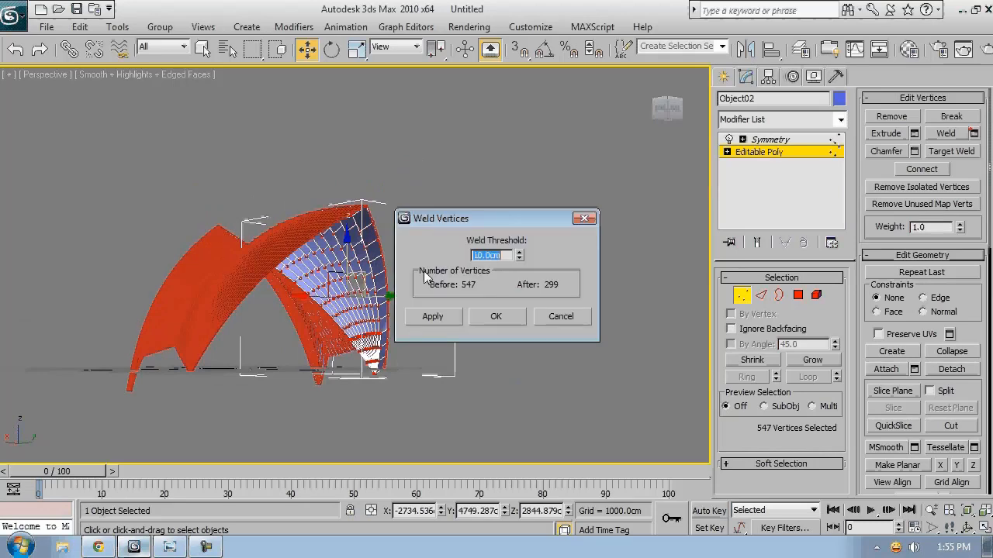
scroll(360, 372, "up", 10)
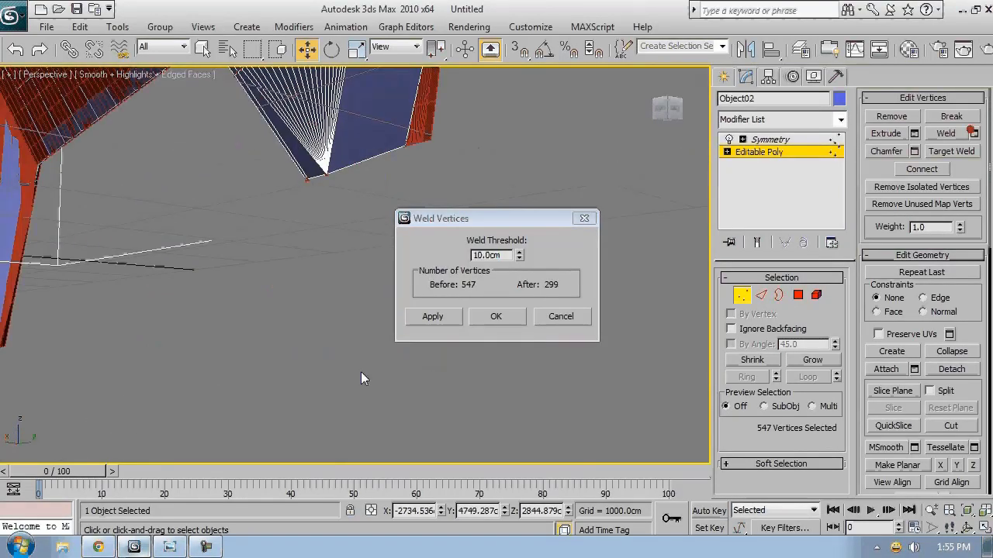
scroll(345, 313, "up", 3)
double_click(492, 255)
type("0.1")
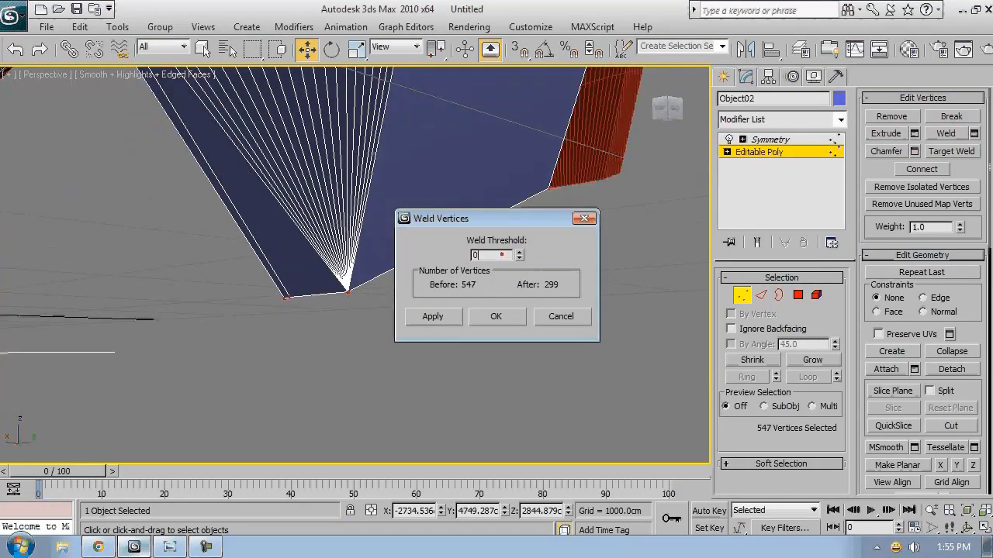
key("Return")
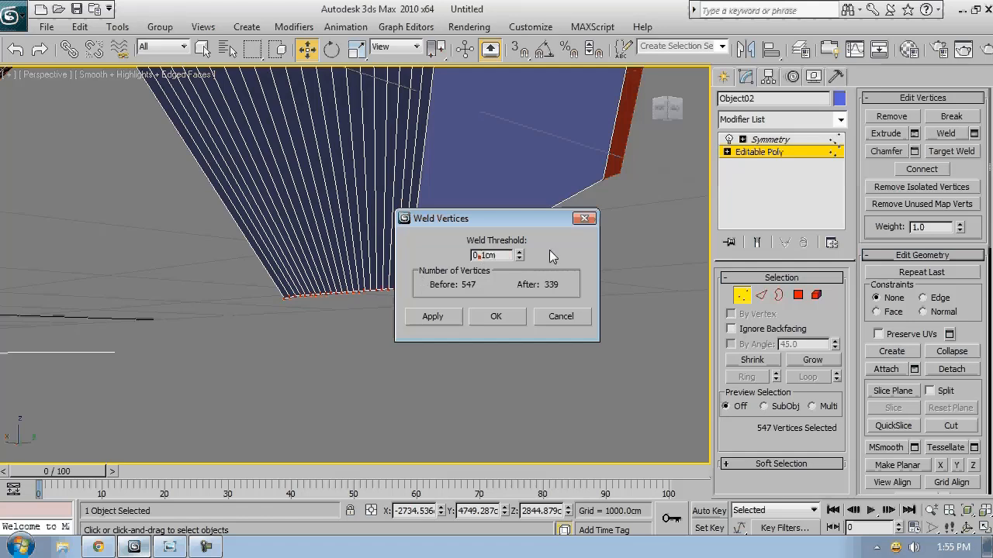
left_click(500, 314)
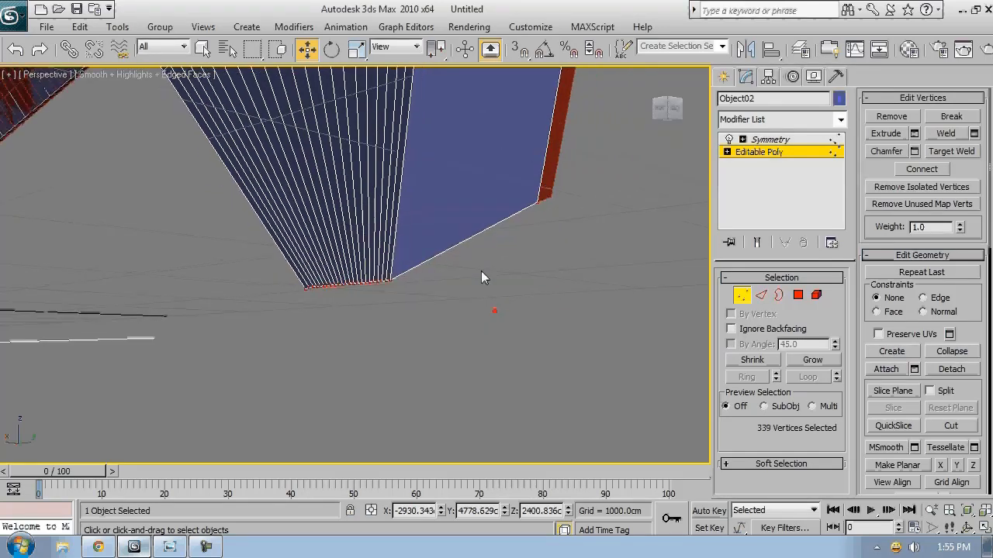
left_click(514, 317)
Step: Select the ribbed panel's lengthwise edge loops and set up a chamfer of 53.0 cm with 1 segment
scroll(469, 248, "down", 8)
left_click(761, 295)
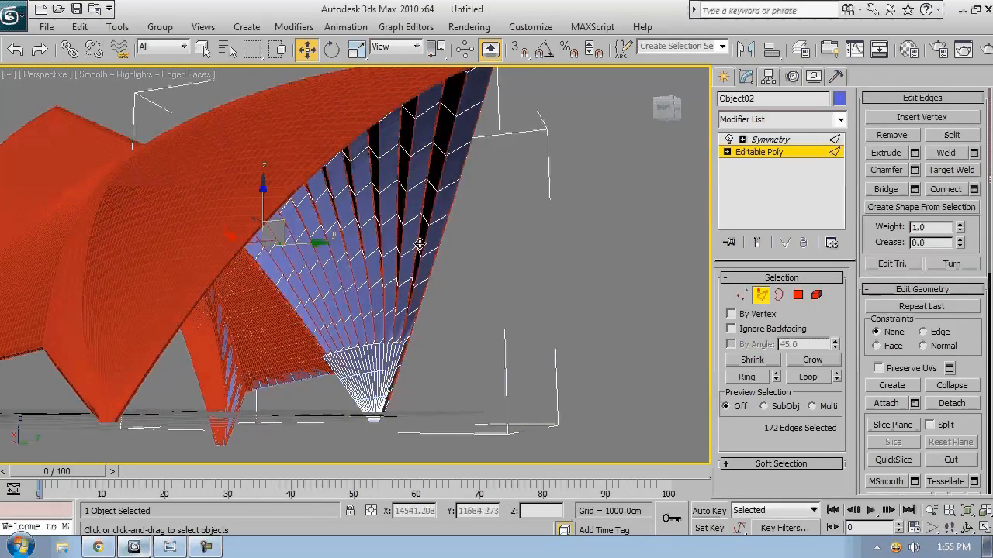
double_click(422, 247)
middle_click_drag(438, 238, 513, 314, "alt")
left_click(809, 380)
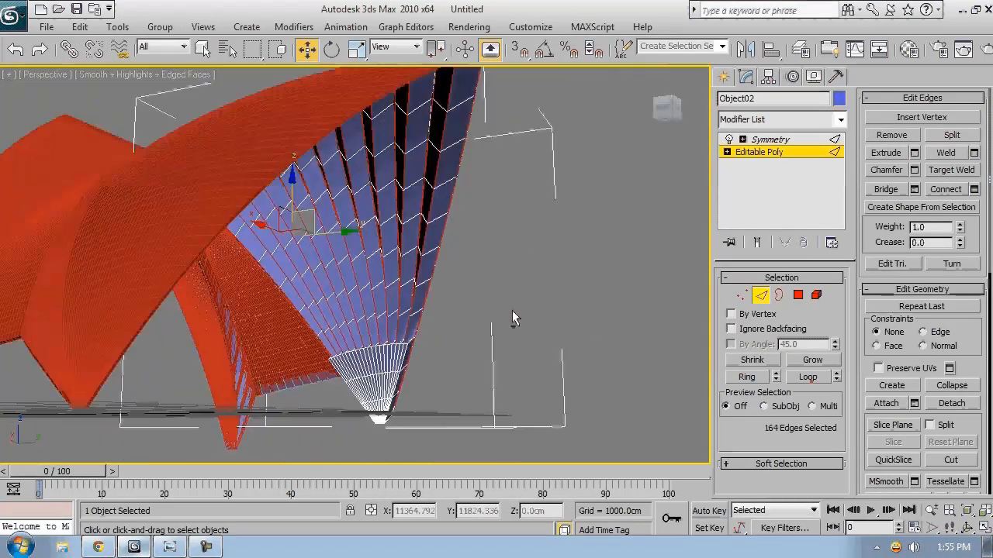
left_click(914, 170)
scroll(306, 347, "up", 5)
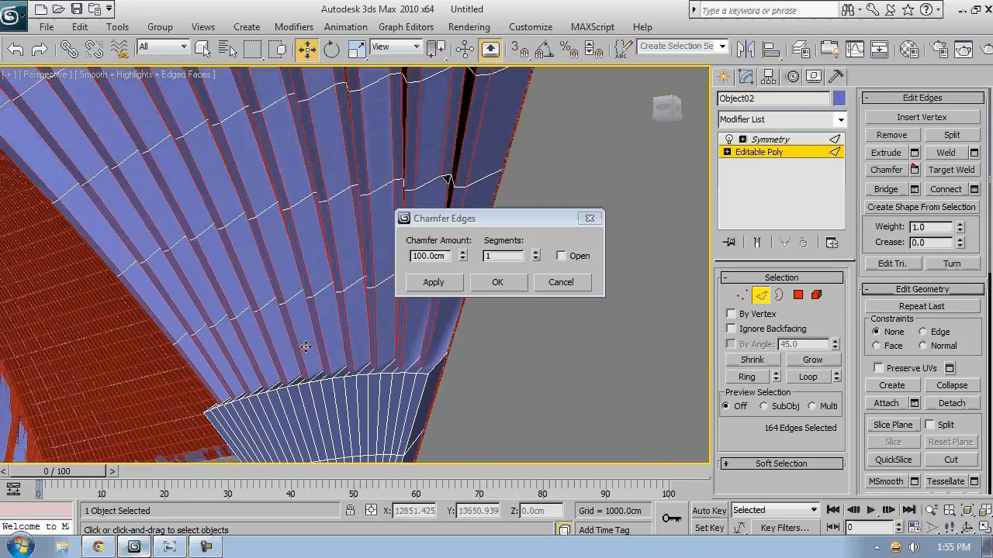
scroll(306, 347, "up", 4)
right_click(463, 259)
left_click_drag(462, 258, 461, 217)
key("F4")
scroll(305, 310, "down", 4)
middle_click_drag(302, 311, 117, 159, "alt")
scroll(316, 233, "up", 3)
mouse_move(316, 233)
middle_mouse_down("alt")
mouse_move(388, 233)
mouse_move(496, 329)
mouse_move(317, 346)
middle_mouse_up("alt")
key("F3")
left_click(365, 195, "ctrl")
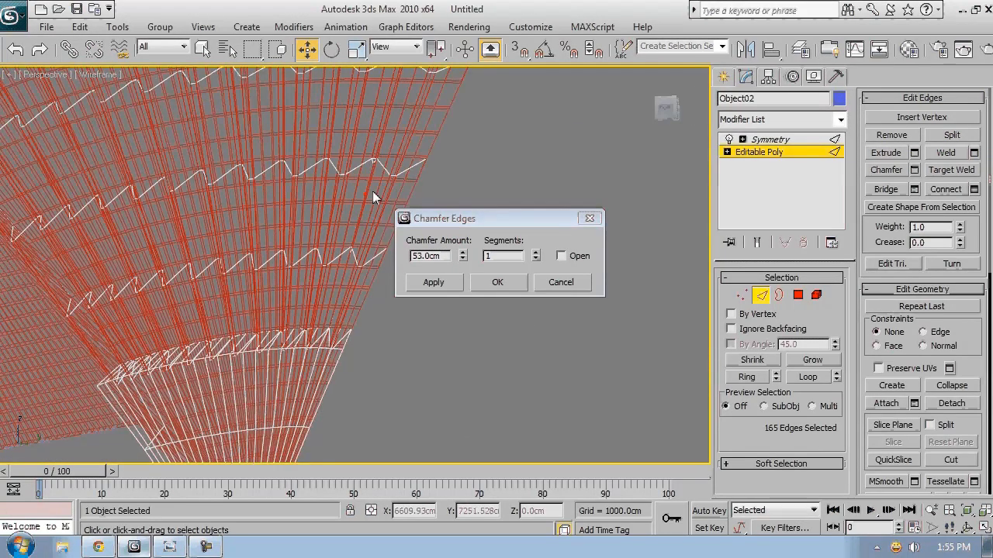
key("F3")
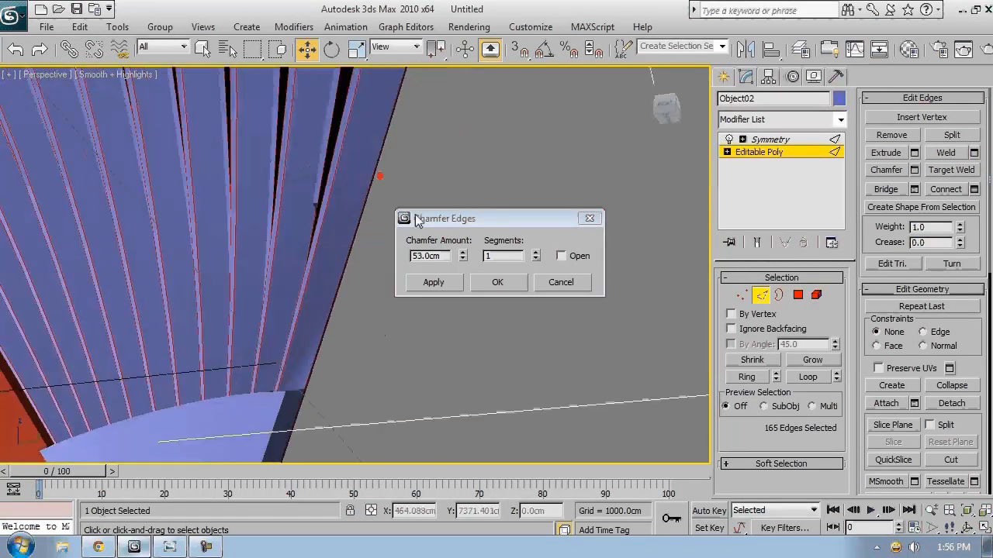
left_click(561, 282)
Step: Isolate the ribbed panel and turn off its Symmetry modifier, returning to the Editable Poly level
left_click(760, 296)
key("alt+q")
left_click(764, 139)
left_click(729, 141)
left_click(759, 152)
middle_click_drag(435, 233, 408, 240, "alt")
key("F4")
Step: Try to weld the vertices of the isolated ribbed panel through the vertex weld settings
key("2")
scroll(346, 313, "up", 4)
scroll(347, 319, "down", 5)
key("1")
left_click(973, 133)
left_click(498, 317)
left_click(497, 312)
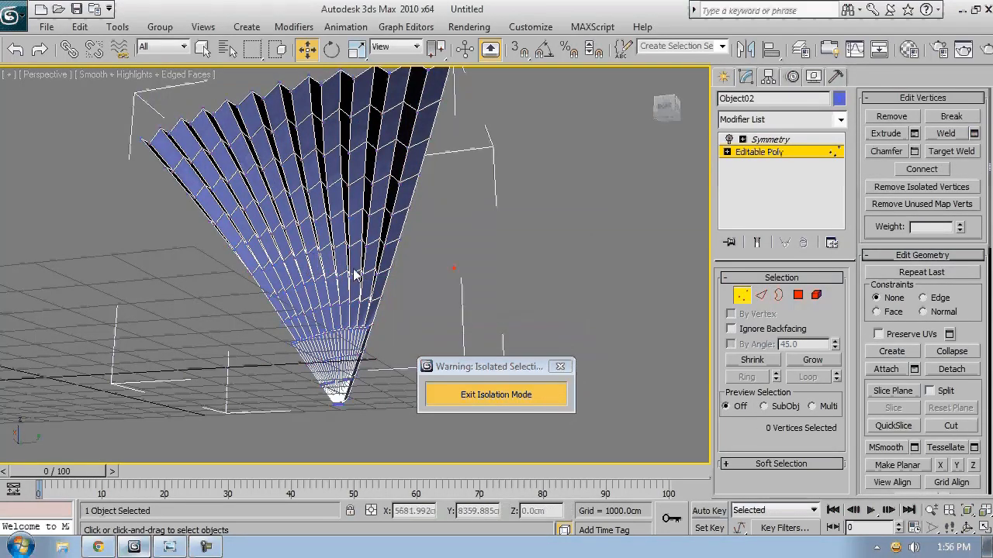
Step: Select all lengthwise fold edges of the isolated ribbed panel by expanding one edge to its ring and loops
scroll(457, 309, "up", 5)
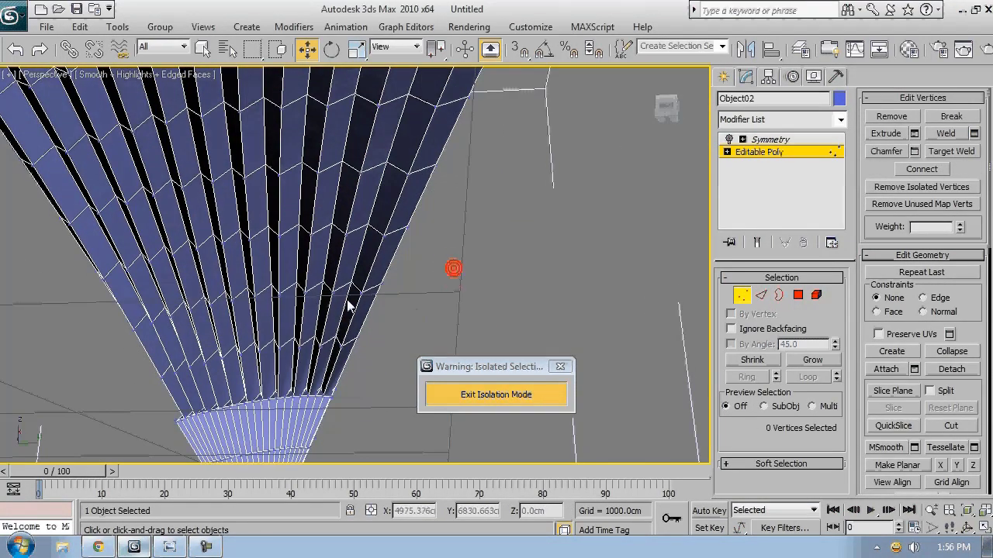
key("2")
left_click(345, 296)
left_click(748, 376)
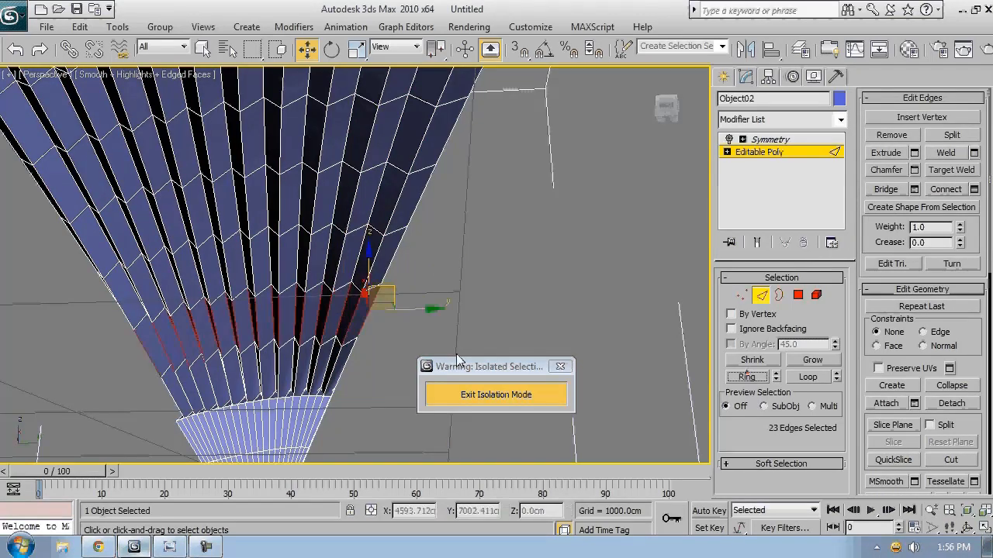
scroll(284, 337, "up", 3)
left_click(807, 376)
middle_click_drag(369, 274, 321, 204, "alt")
key("F3")
scroll(315, 239, "up", 4)
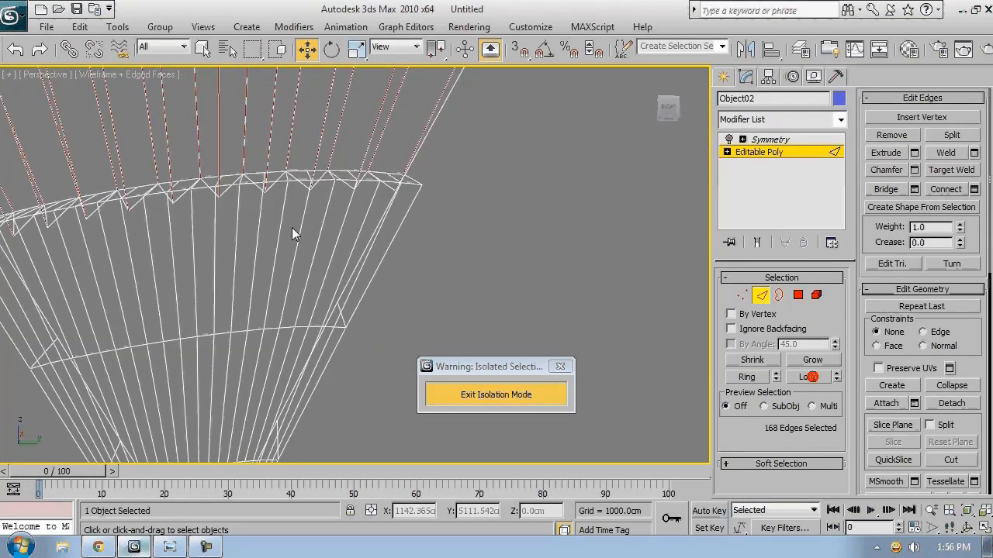
key("F3")
scroll(290, 181, "up", 5)
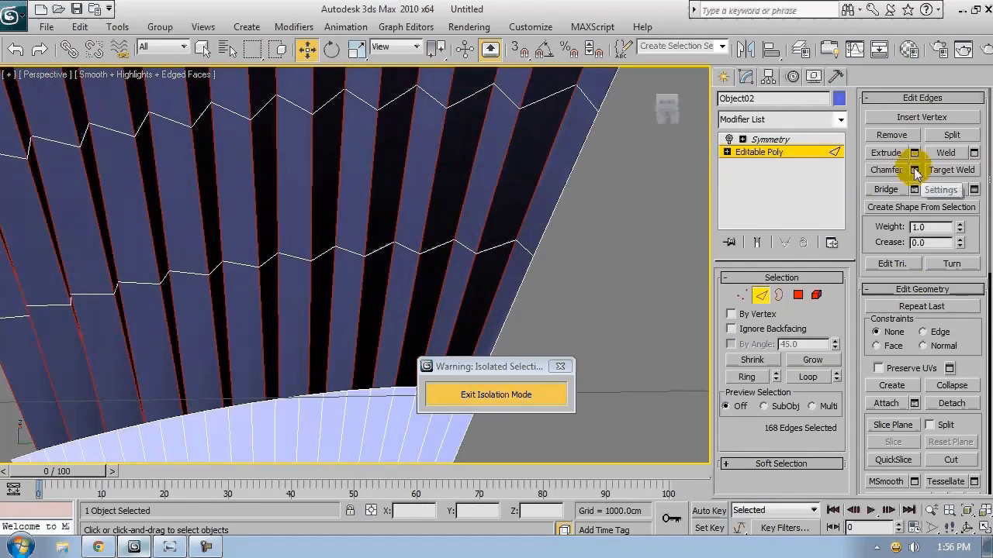
Step: Chamfer the selected lengthwise edges by 59.0 cm with 1 segment
left_click(914, 171)
left_click_drag(468, 260, 468, 250)
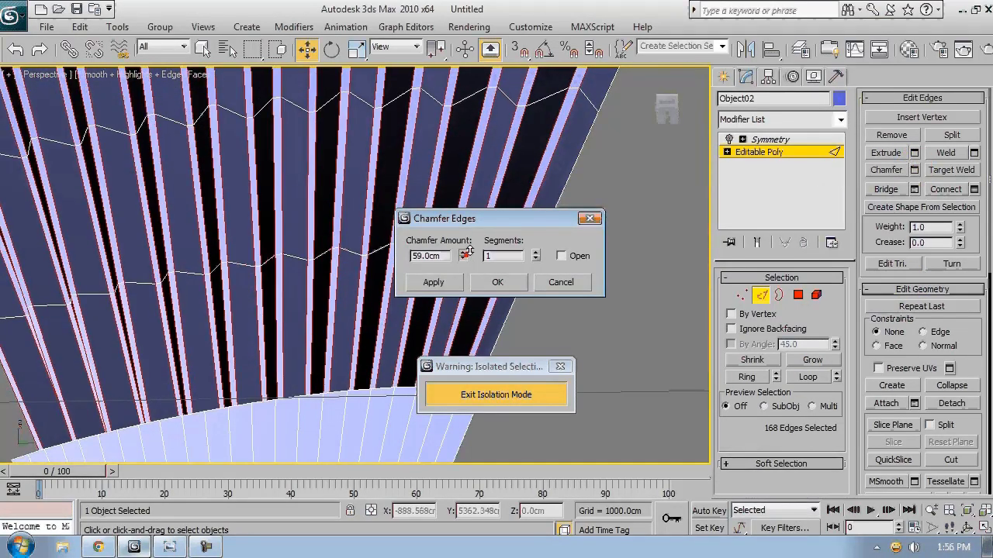
left_click(535, 251)
middle_click_drag(235, 239, 235, 261)
scroll(235, 261, "down", 5)
middle_click_drag(341, 184, 264, 295)
key("F4")
scroll(264, 295, "up", 6)
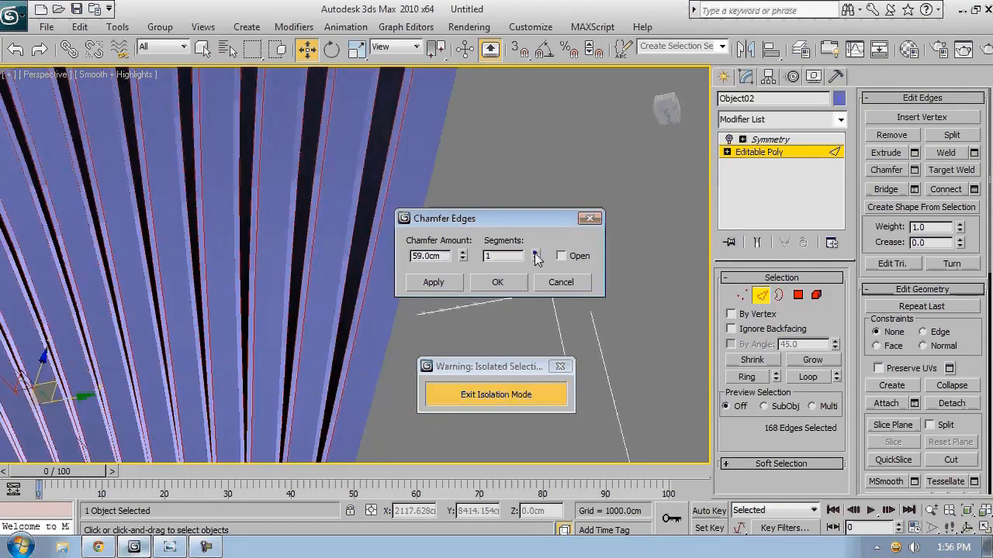
left_click(497, 282)
Step: Examine the chamfered ribs and their polygons in wireframe and shaded display
left_click(800, 299)
left_click(757, 296)
left_click(798, 295)
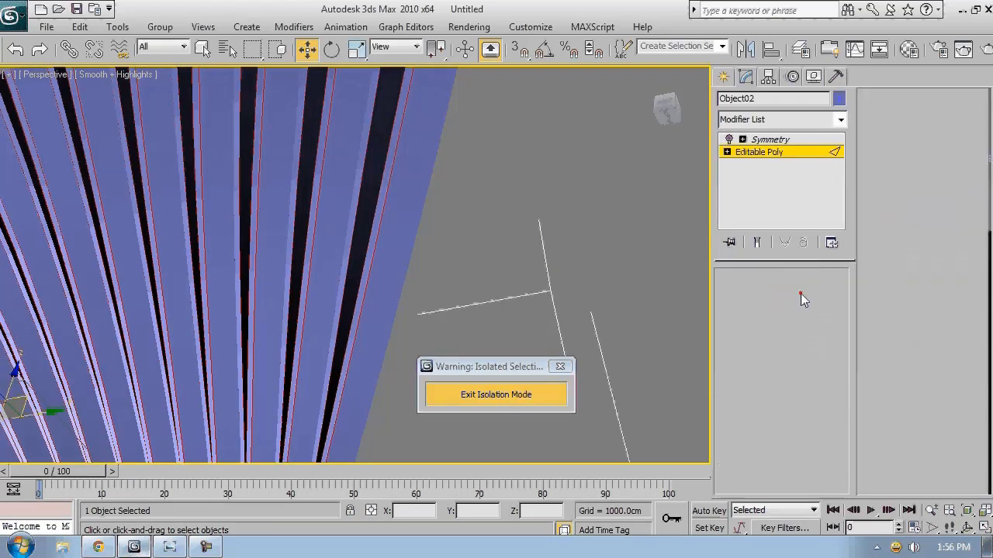
scroll(447, 257, "down", 5)
key("F3")
middle_click_drag(415, 248, 485, 249, "alt")
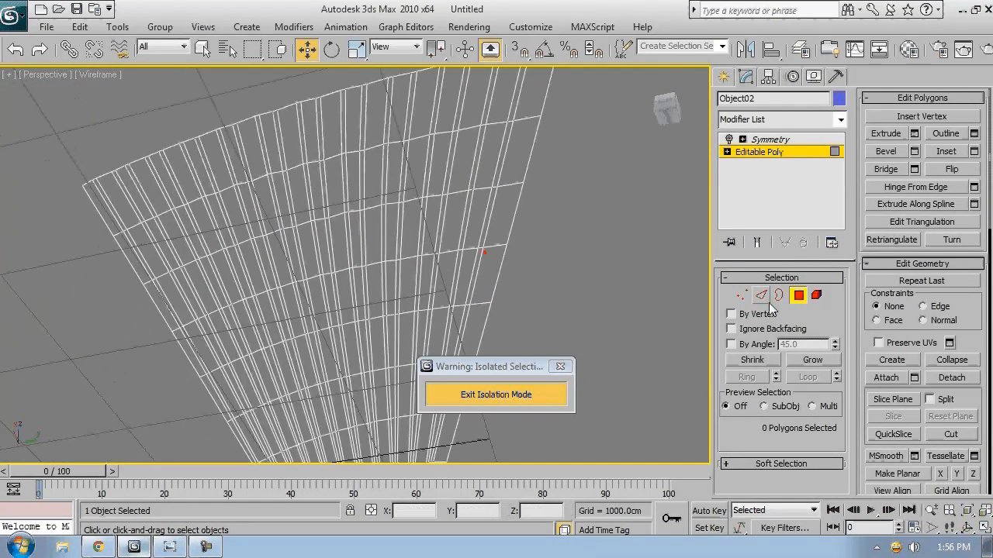
key("4")
key("F3")
middle_click_drag(453, 183, 328, 248, "alt")
middle_click_drag(357, 310, 344, 240)
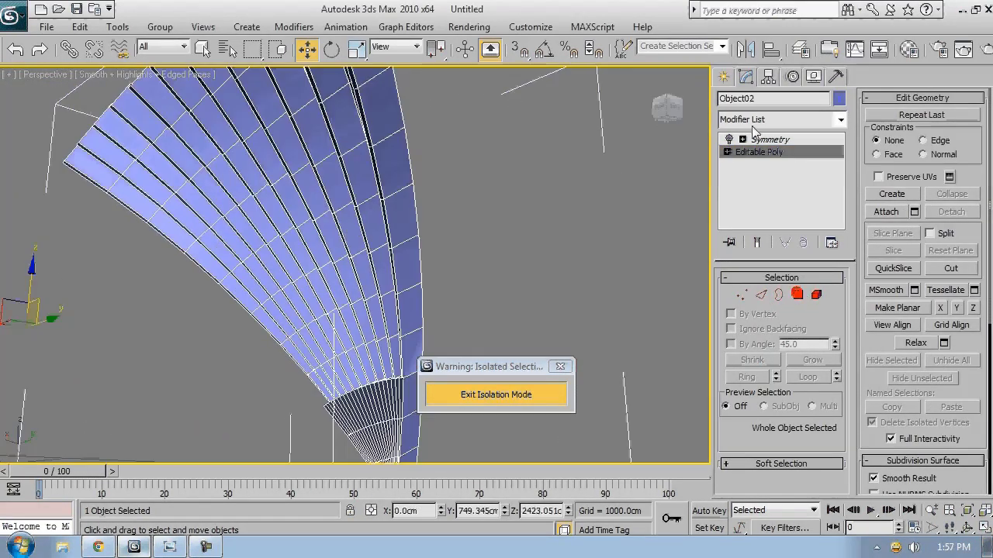
Step: Exit isolation and turn on the outer roof shell's Symmetry modifier
left_click(475, 394)
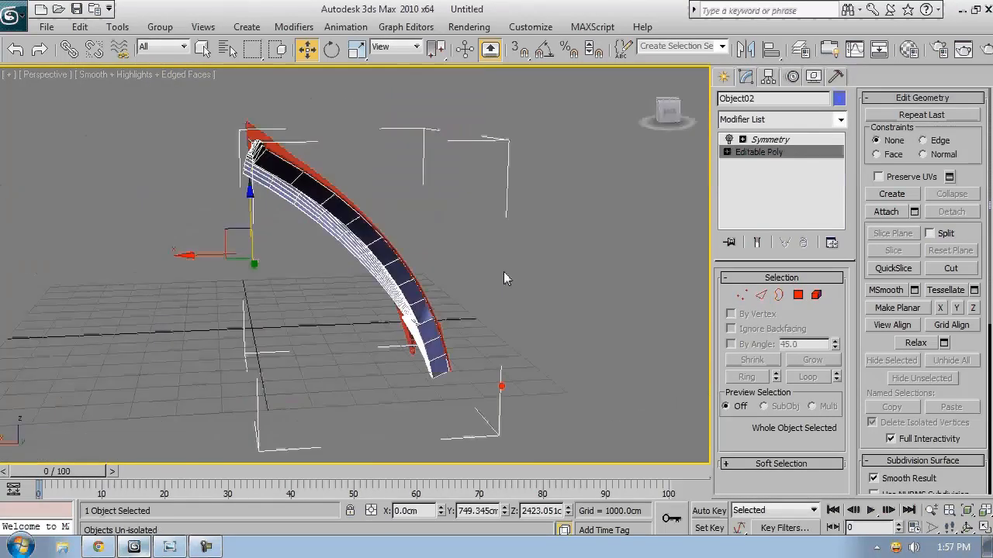
left_click(539, 229)
key("F4")
scroll(361, 302, "up", 3)
scroll(360, 303, "down", 3)
middle_click_drag(361, 303, 349, 220, "alt")
left_click(349, 220)
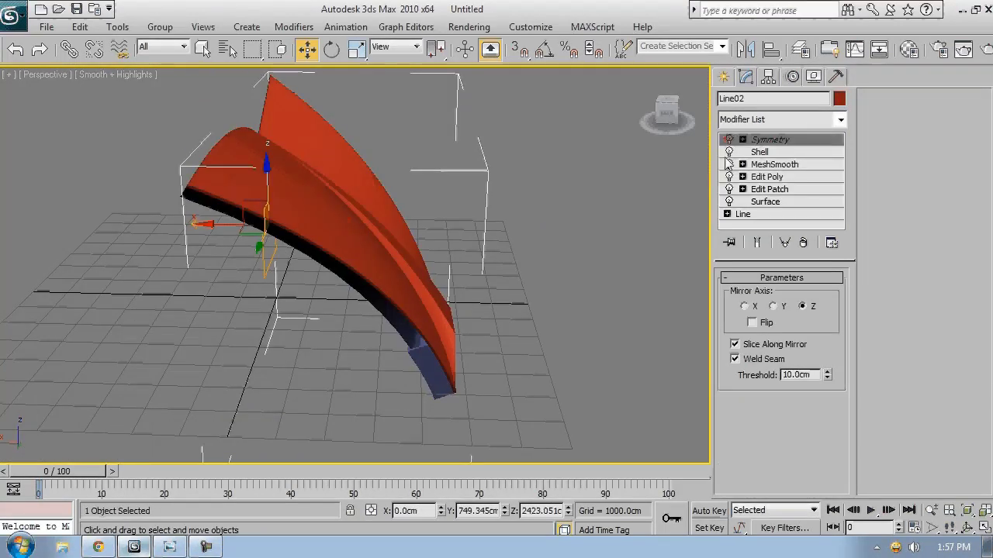
left_click(730, 140)
left_click(295, 306)
left_click(331, 197)
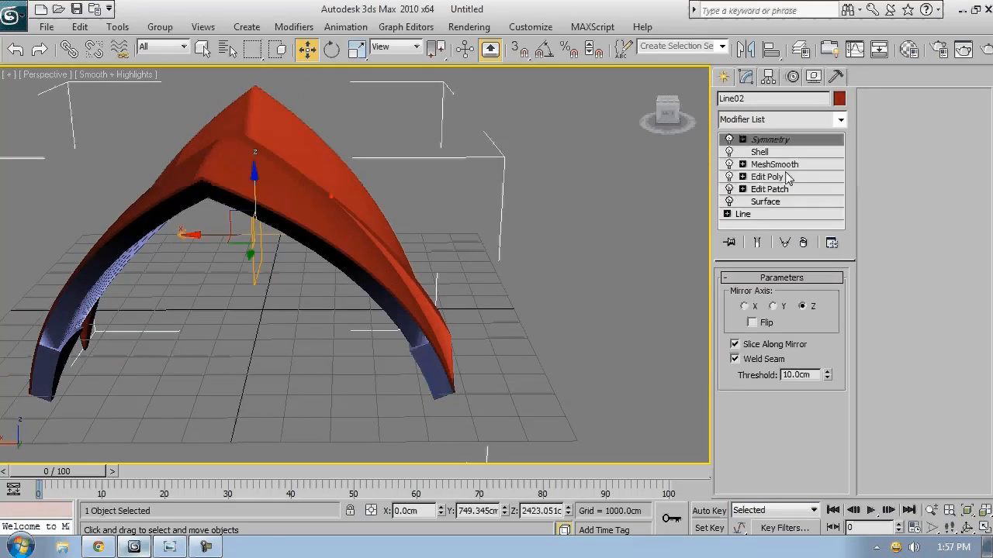
Step: Copy the outer roof shell's MeshSmooth modifier and paste it as an instance onto the ribbed panel's Editable Poly
left_click(787, 162)
right_click(778, 160)
left_click(649, 245)
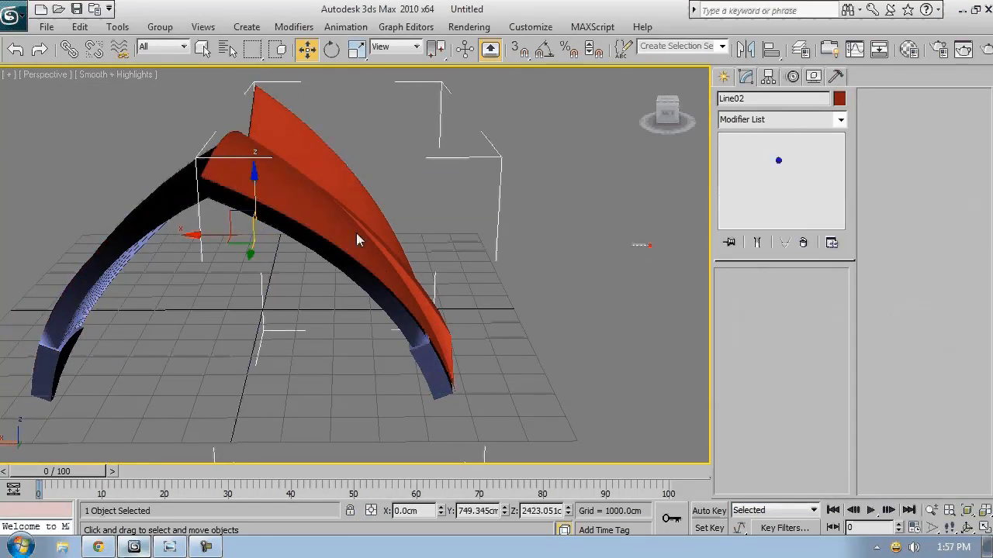
left_click(310, 256)
left_click(783, 154)
right_click(781, 153)
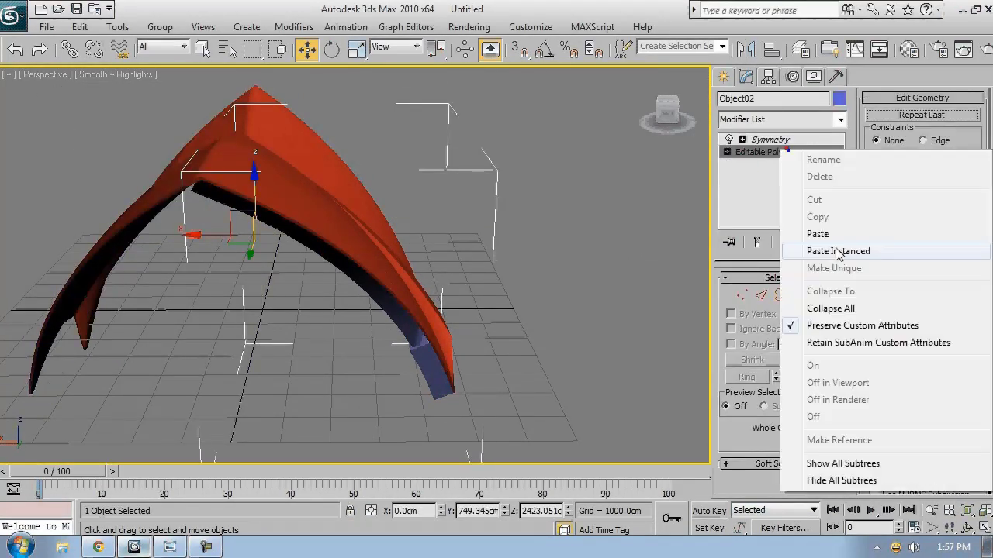
left_click(838, 252)
left_click(545, 208)
Step: Try toggling the ribbed panel's Symmetry modifier and its Flip option to restore the mirrored half
middle_click_drag(361, 251, 420, 302, "alt")
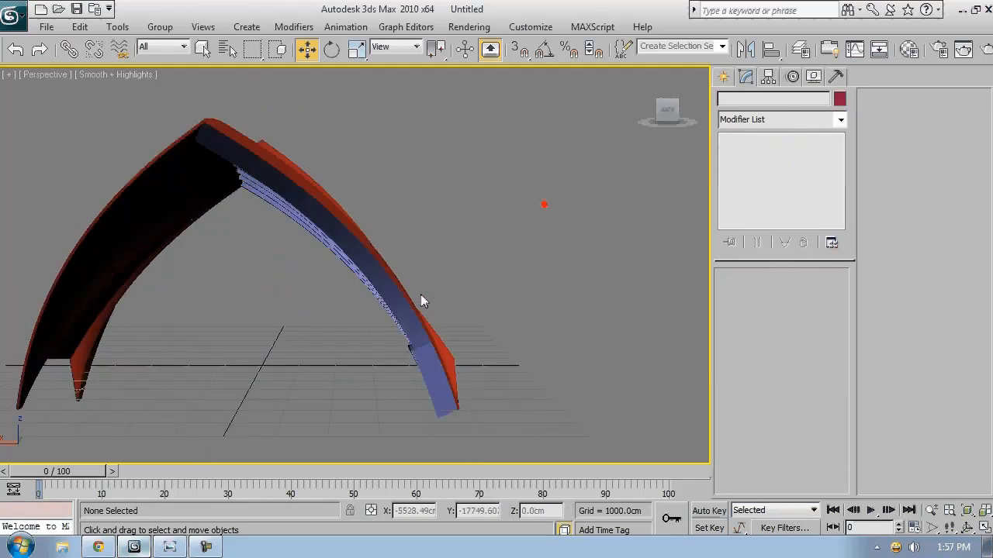
left_click(401, 302)
middle_click_drag(348, 237, 589, 194, "alt")
left_click(728, 140)
left_click(475, 251)
left_click(384, 289)
left_click(752, 323)
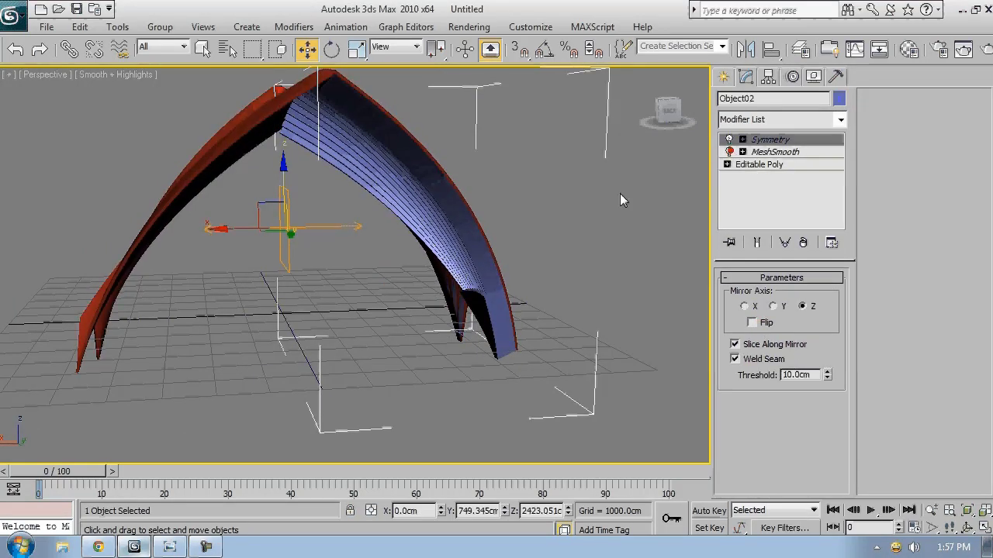
left_click(728, 139)
left_click(731, 140)
Step: Isolate the ribbed panel and try reordering its Symmetry and MeshSmooth modifiers, then leave isolation
key("alt+q")
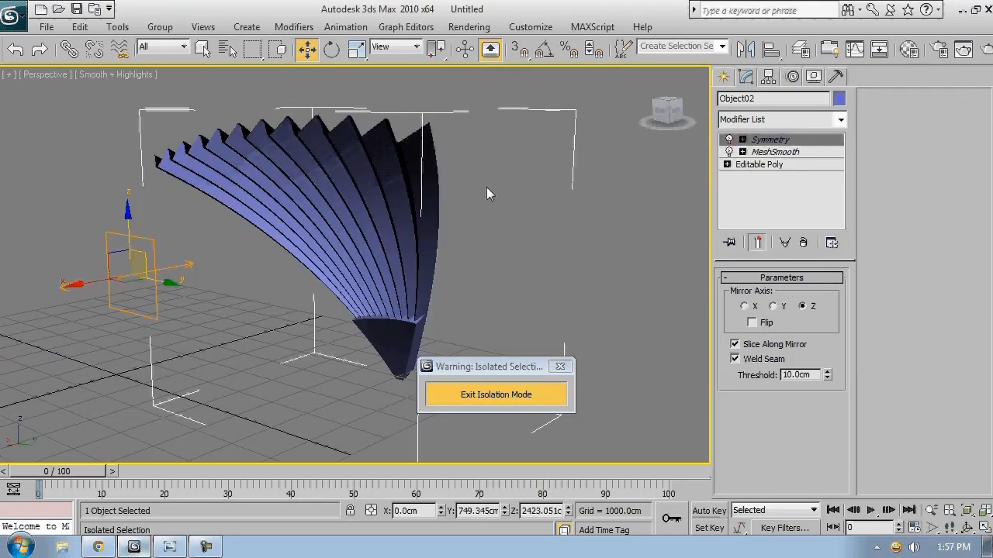
left_click(759, 244)
left_click(773, 152)
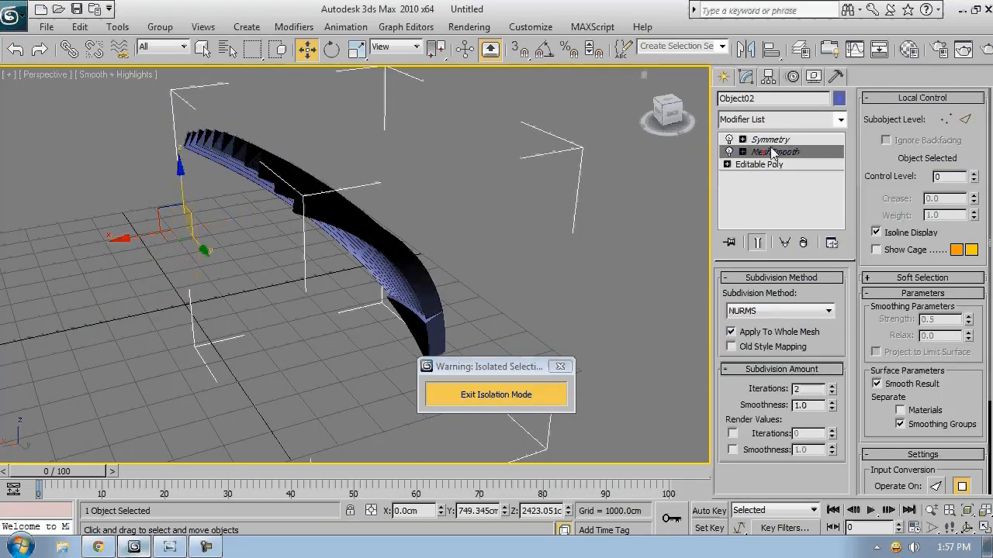
left_click_drag(770, 144, 776, 159)
left_click(493, 394)
middle_click_drag(493, 394, 333, 233, "alt")
Step: Replace the ribbed panel's Symmetry modifier with an instance copied from the outer roof shell, placed above MeshSmooth
left_click(772, 140)
left_click(802, 243)
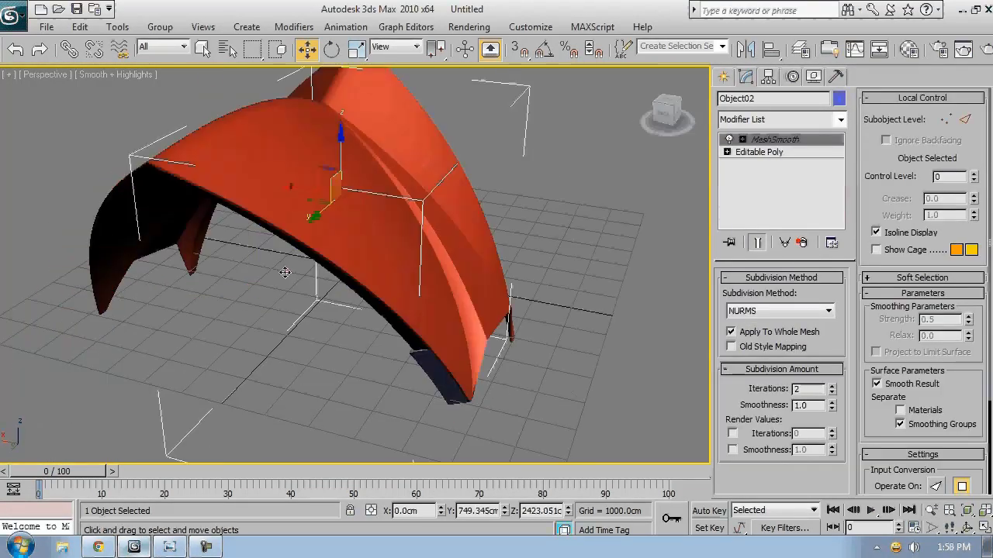
left_click_drag(772, 139, 773, 161)
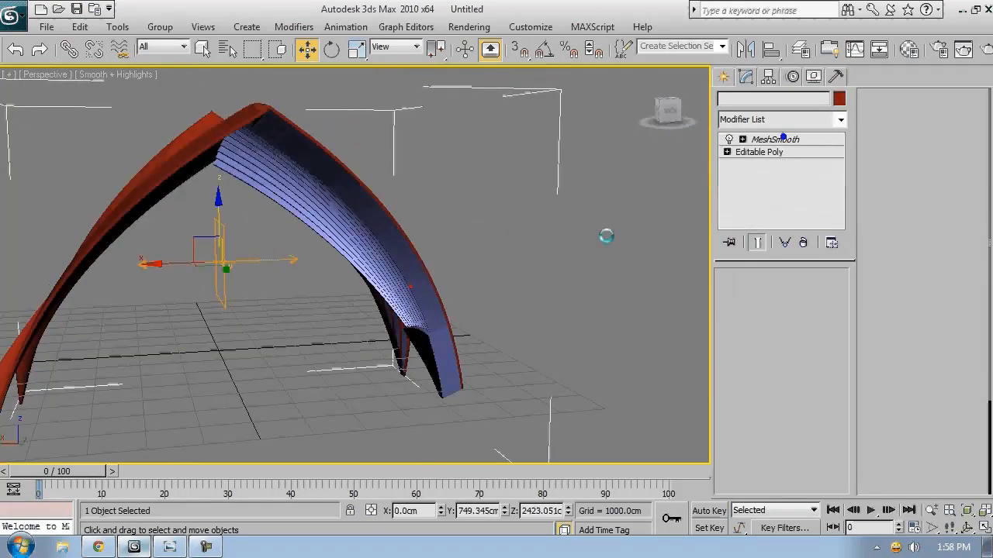
right_click(764, 152)
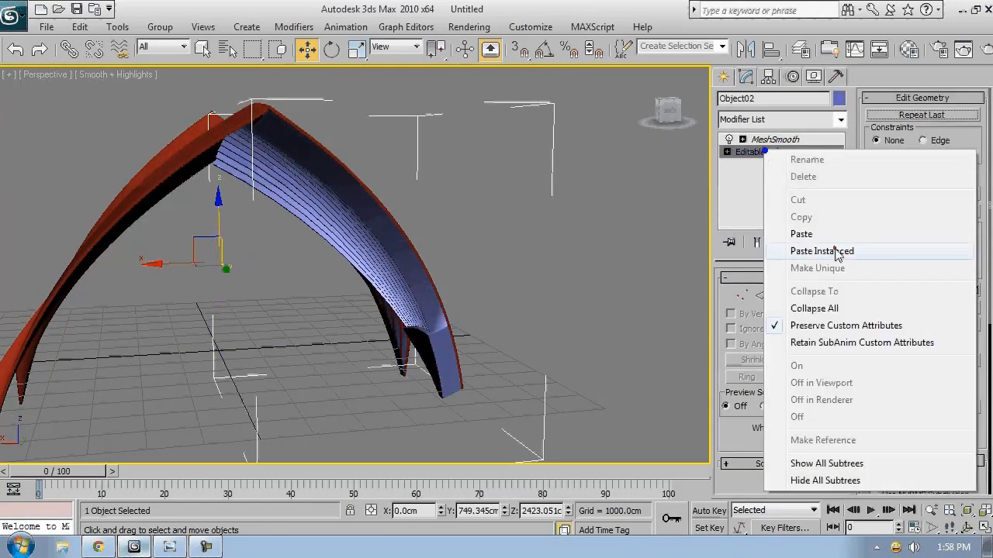
left_click(838, 254)
middle_click_drag(611, 201, 567, 192, "alt")
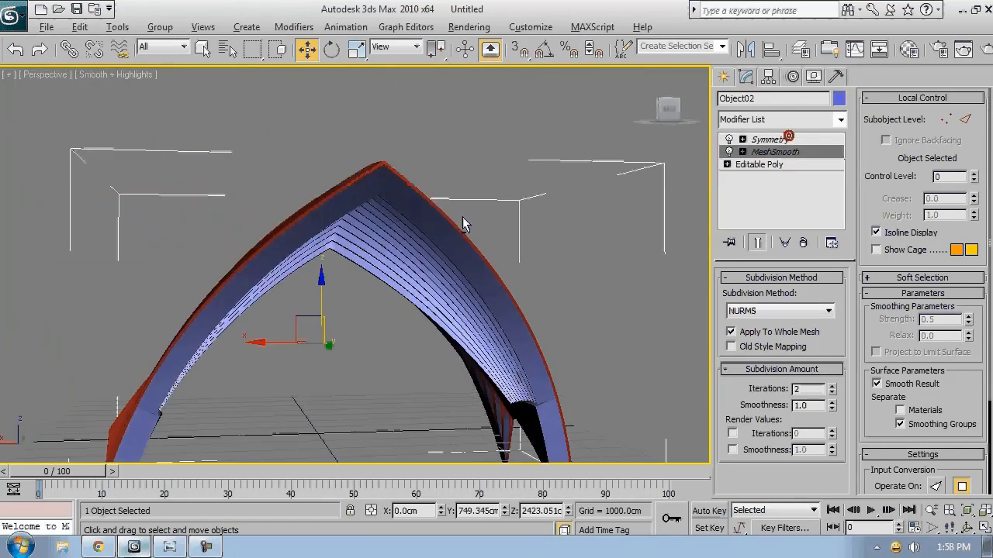
Step: Turn off Isoline Display in the ribbed panel's MeshSmooth and check the subdivided mesh at the apex
middle_click_drag(465, 222, 403, 220, "alt")
scroll(399, 233, "up", 5)
left_click(900, 231)
scroll(435, 213, "down", 3)
scroll(287, 226, "up", 3)
middle_click_drag(257, 237, 356, 339)
key("F4")
scroll(334, 194, "down", 3)
key("F4")
scroll(432, 194, "up", 3)
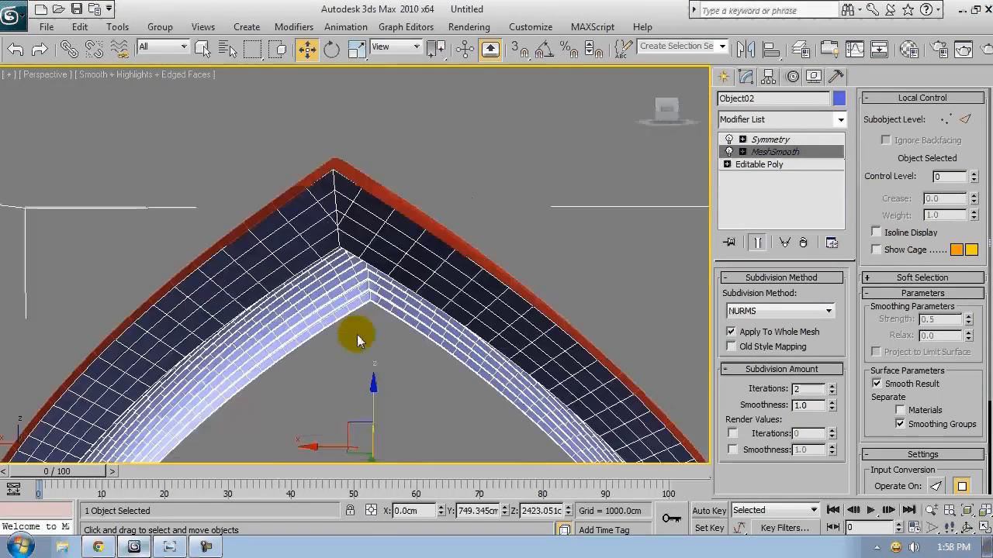
Step: Reduce the weld seam threshold of the ribbed panel's Symmetry modifier to zero
scroll(366, 303, "up", 5)
key("F4")
middle_click_drag(373, 284, 362, 180)
left_click(769, 140)
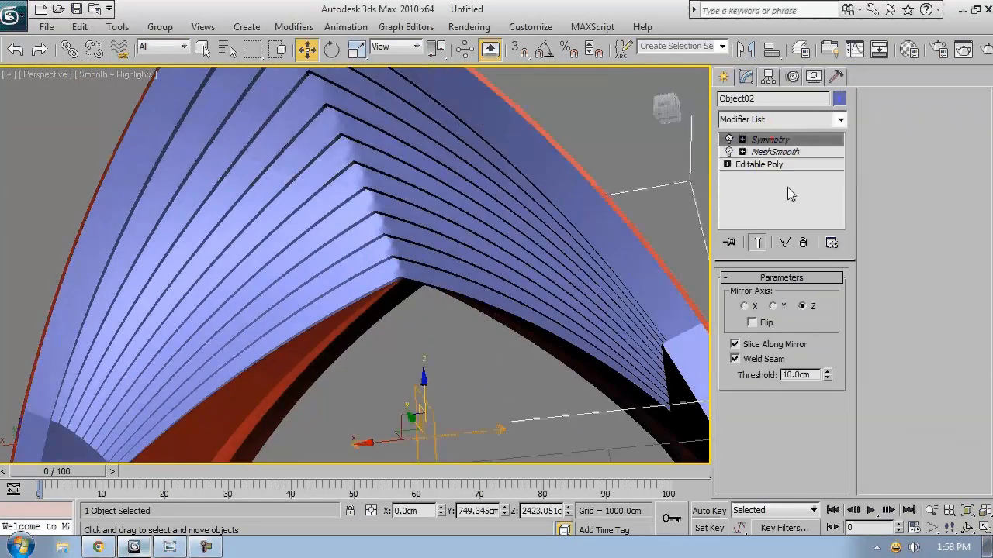
right_click(826, 376)
middle_click_drag(394, 259, 413, 285, "alt")
Step: Add a UVW Mapping modifier directly above Edit Poly in the outer roof shell's modifier stack
left_click(542, 258)
scroll(380, 275, "up", 3)
left_click(388, 260)
scroll(406, 248, "up", 2)
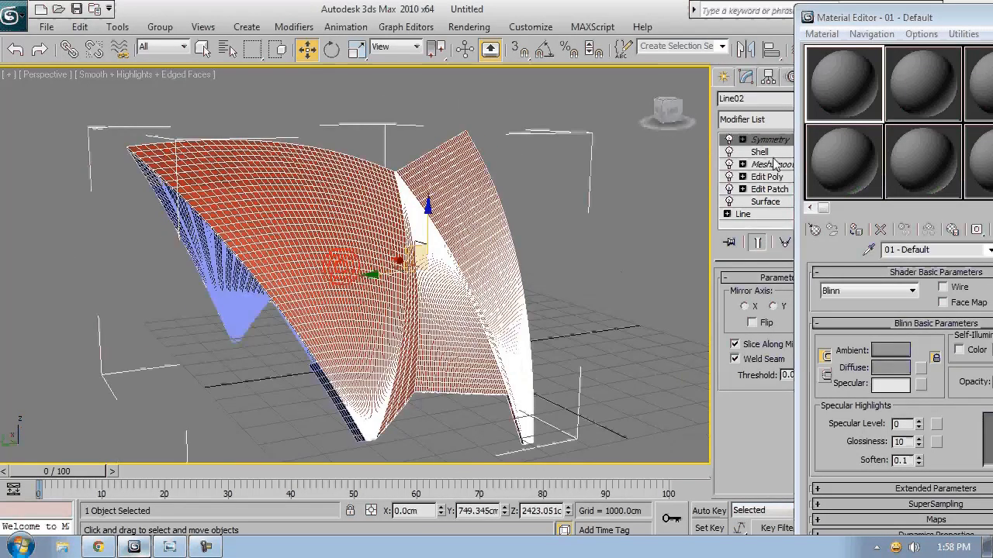
left_click(768, 177)
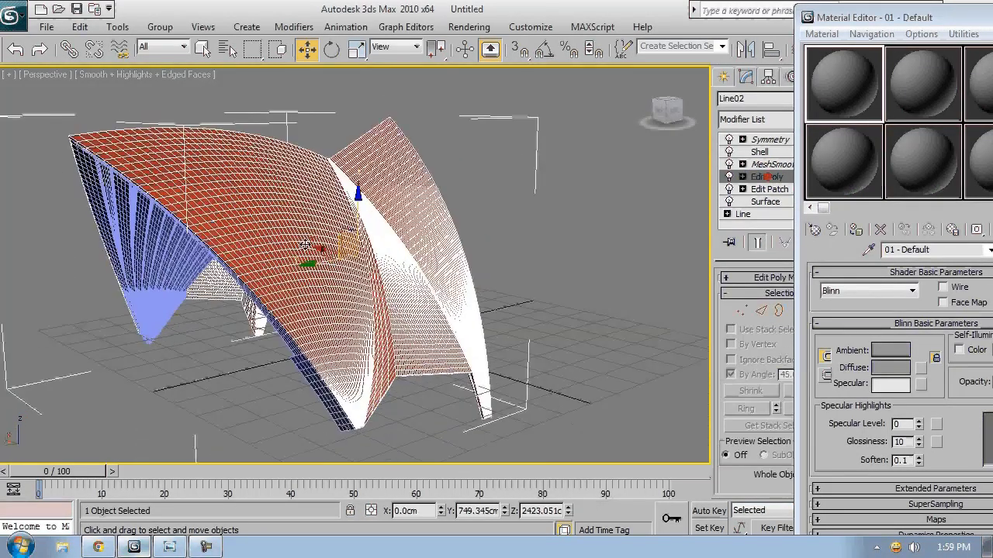
left_click(758, 121)
key("u")
left_click(768, 386)
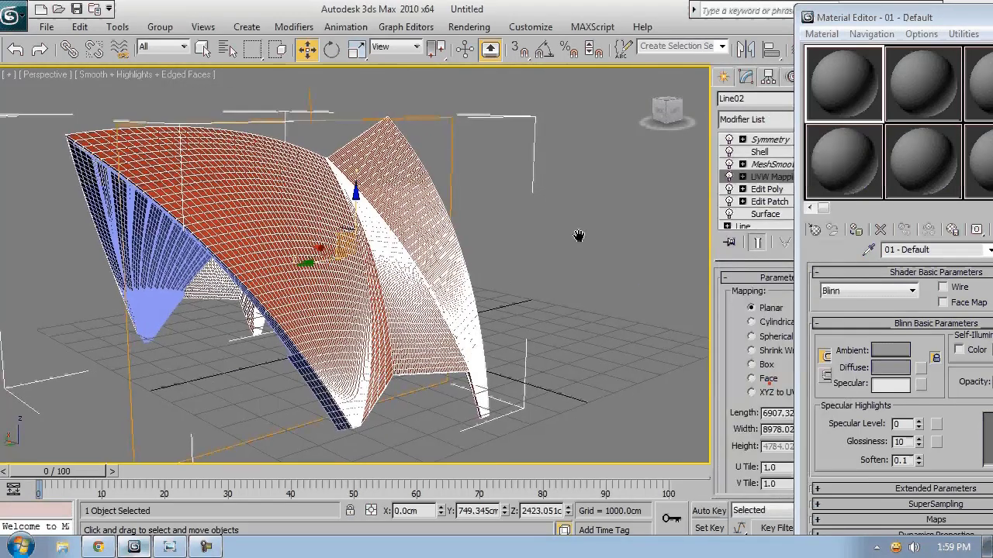
Step: Turn off the end-result display and set the outer shell's UVW Mapping type to Face
middle_click_drag(579, 235, 521, 196)
middle_click_drag(409, 235, 418, 271, "alt")
left_click(757, 242)
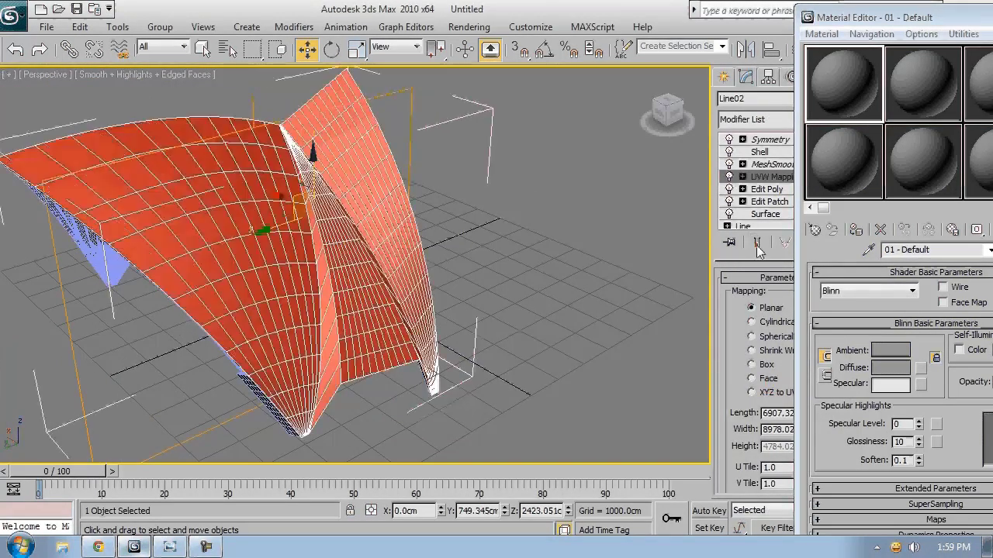
left_click(766, 379)
Step: Assign the 01 - Default material to the outer roof shell
left_click_drag(859, 18, 566, 16)
left_click_drag(556, 98, 267, 210)
middle_click_drag(248, 221, 337, 227, "alt")
Step: Use a Tiles map for the material's diffuse color and show it on the shell in the viewport
left_click(626, 364)
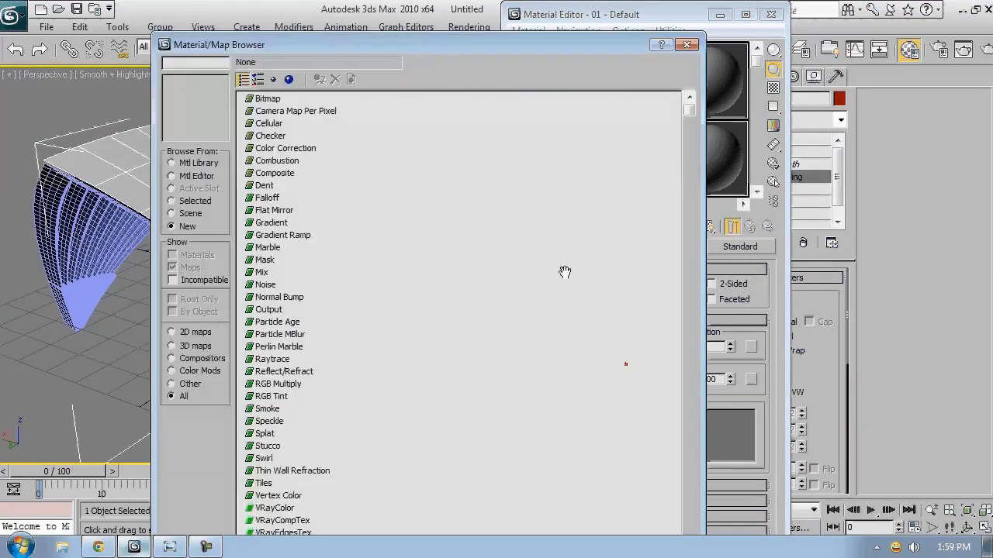
scroll(268, 326, "down", 1)
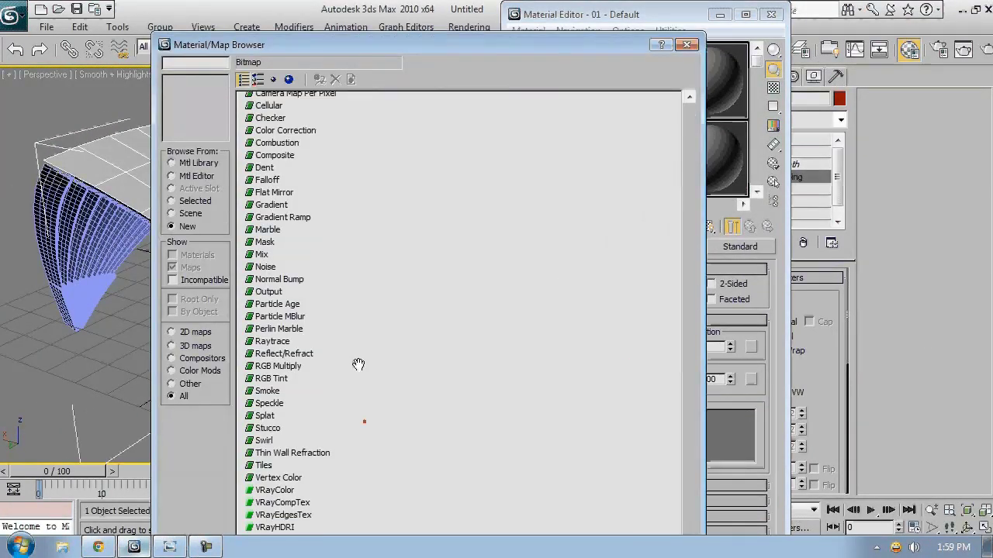
double_click(264, 466)
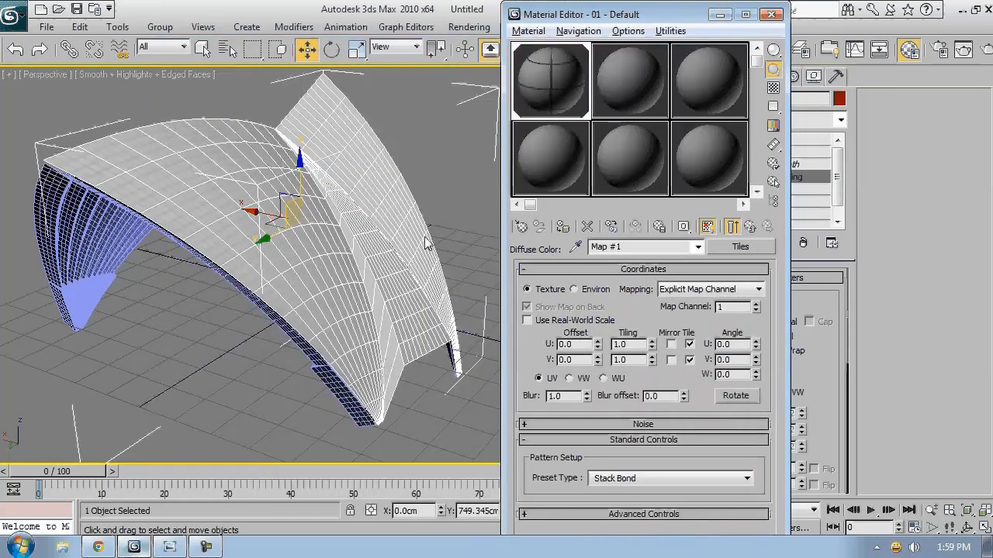
left_click(707, 226)
scroll(328, 299, "up", 10)
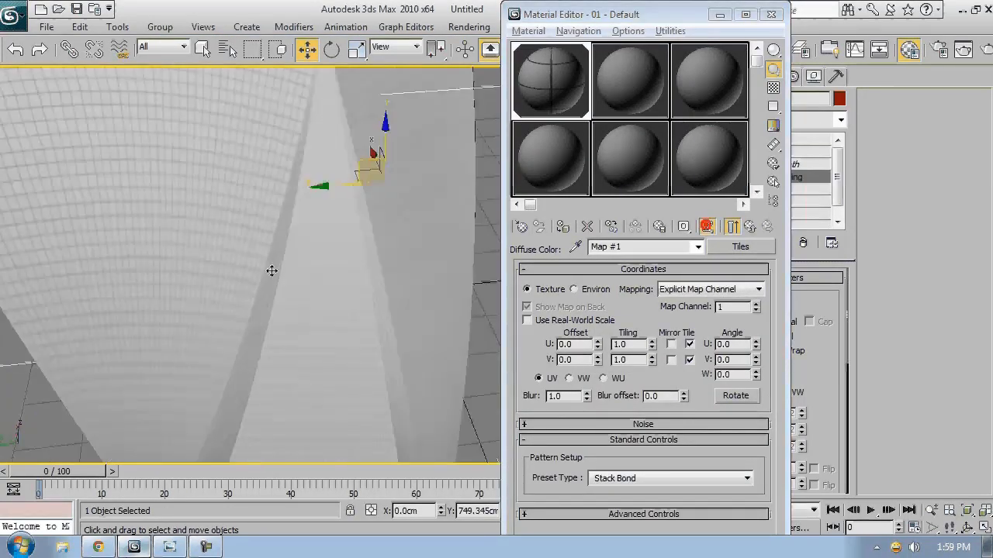
Step: Set the Tiles map's horizontal and vertical tile counts to 1
scroll(272, 271, "up", 2)
left_click(582, 514)
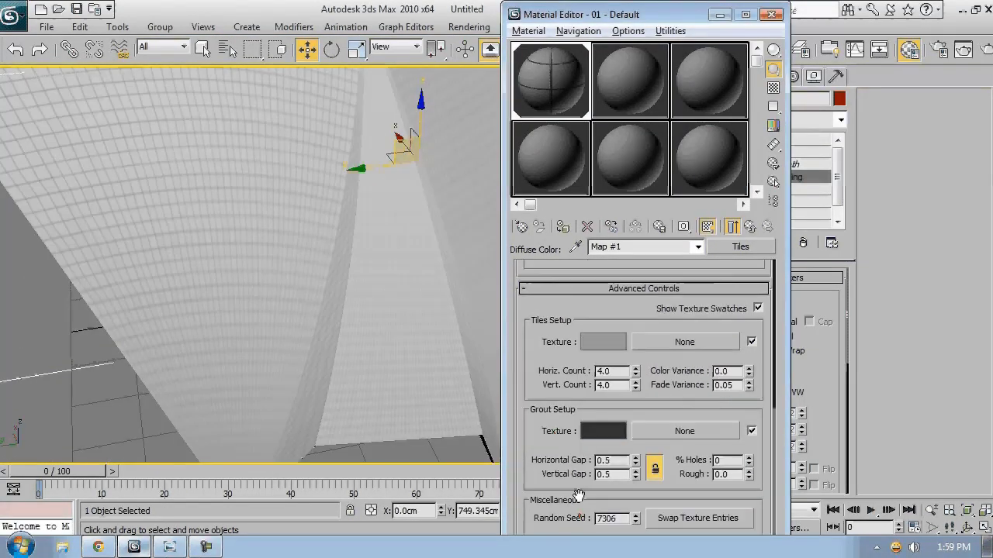
type("1")
left_click_drag(618, 381, 596, 387)
type("1")
middle_click_drag(283, 342, 306, 335)
scroll(359, 341, "down", 6)
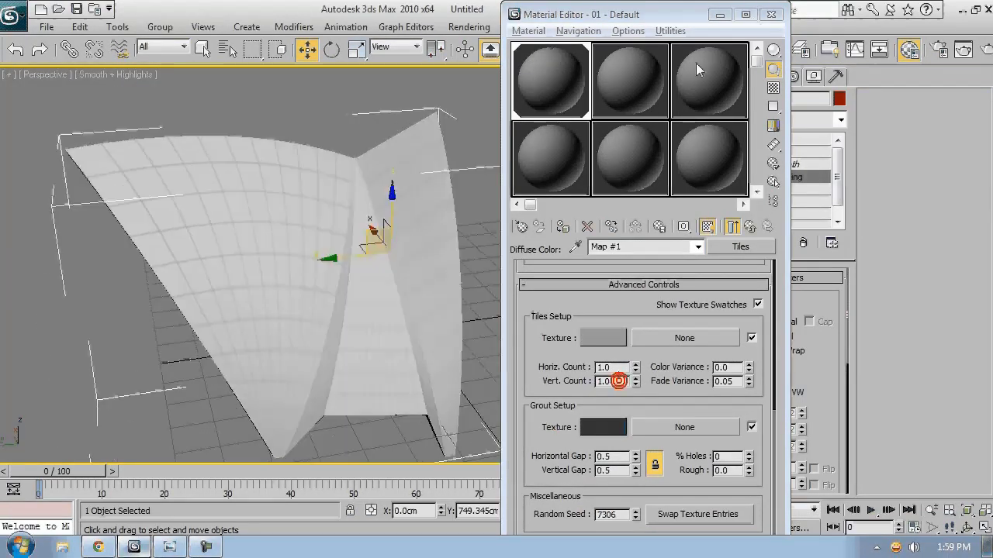
Step: Examine the outer shell's Edit Poly edges with edged faces displayed to compare them with the tile lines
left_click(722, 15)
middle_click_drag(377, 301, 478, 232, "alt")
left_click(766, 190)
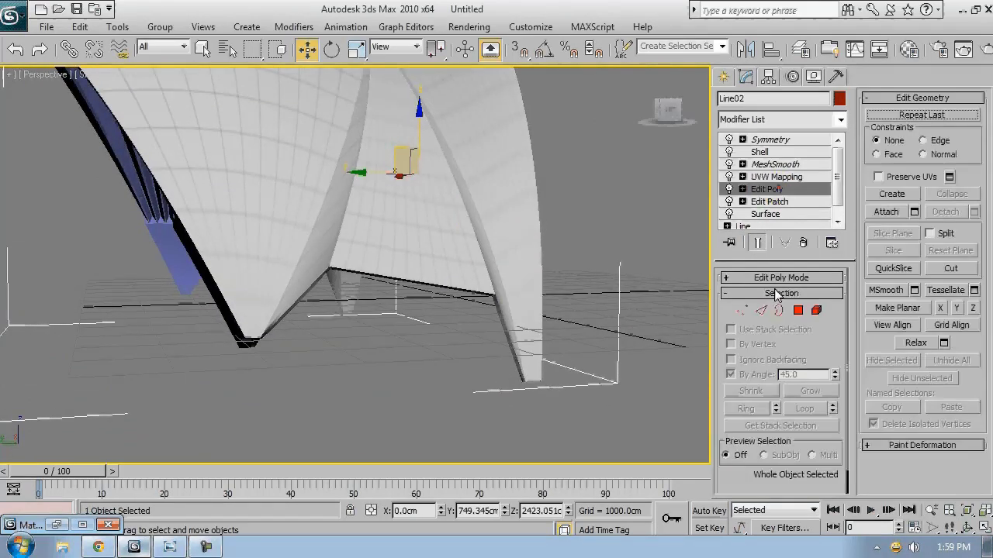
left_click(761, 310)
left_click(758, 243)
key("F4")
scroll(329, 272, "up", 3)
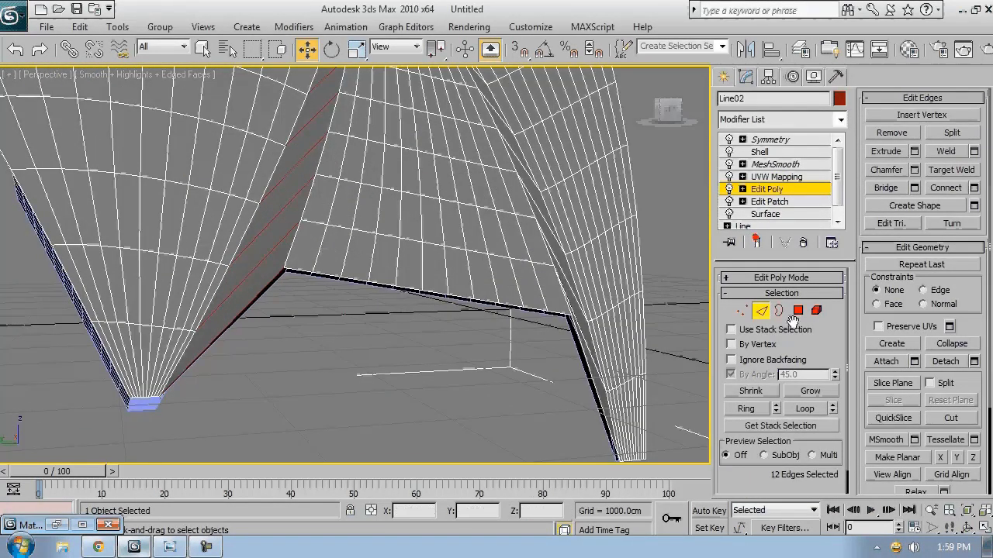
left_click(760, 310)
scroll(839, 190, "down", 1)
scroll(839, 190, "up", 1)
Step: Return to the outer shell's UVW Mapping modifier, toggle the end-result display again, and reopen the tile settings
left_click(775, 177)
middle_click_drag(468, 315, 523, 340, "alt")
scroll(400, 366, "down", 3)
left_click(757, 243)
middle_click_drag(467, 213, 409, 231, "alt")
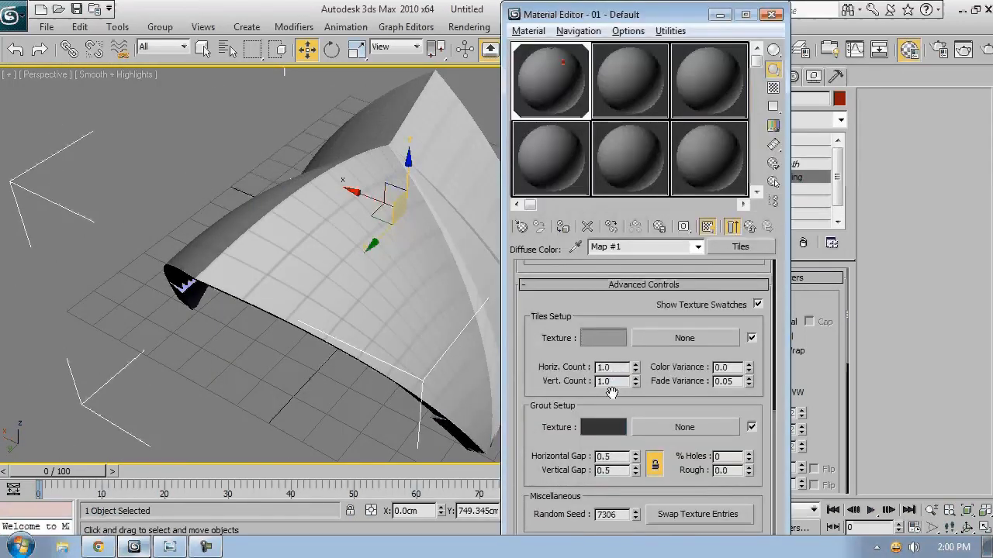
Step: Set the tile grout color to black and the linked horizontal and vertical gaps to 1
left_click(605, 427)
left_click_drag(455, 119, 455, 94)
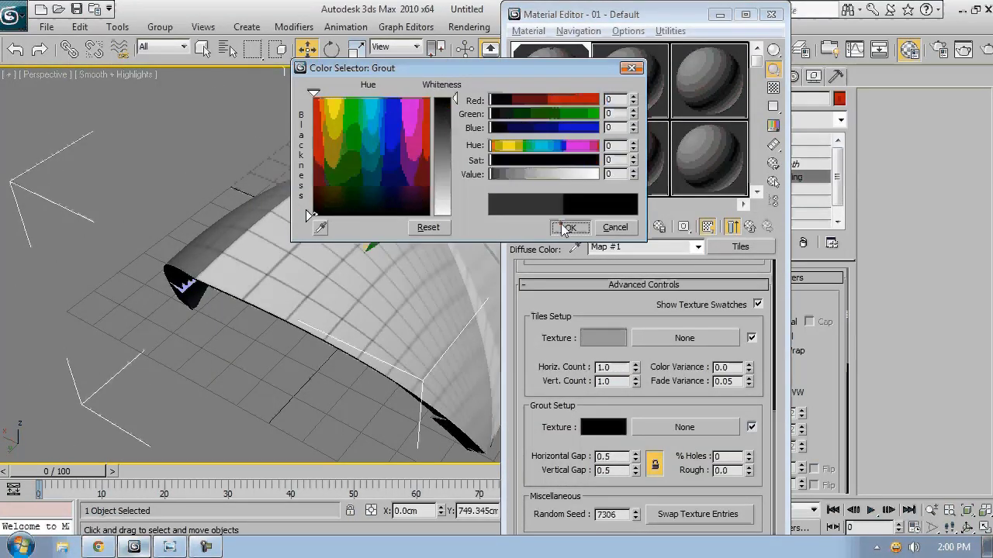
left_click(568, 227)
type("1")
key("Return")
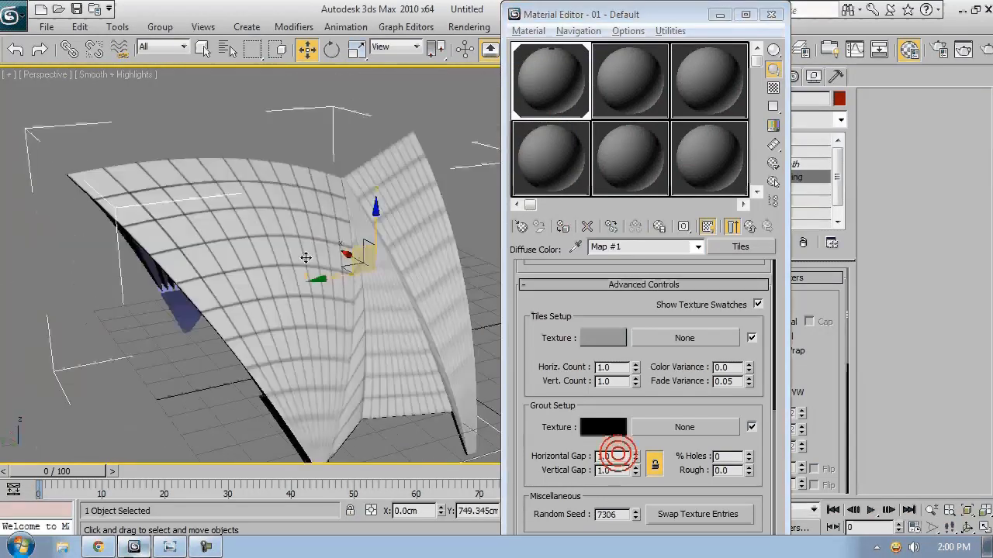
Step: Set the Tiles map's color variance to 0.2
middle_click_drag(307, 257, 260, 190, "alt")
scroll(394, 292, "up", 3)
left_click(748, 364)
left_click(748, 365)
left_click(748, 366)
left_click(749, 366)
left_click(749, 366)
left_click(749, 372)
left_click(748, 371)
left_click(748, 372)
middle_click_drag(419, 310, 442, 345, "alt")
left_click_drag(738, 368, 698, 376)
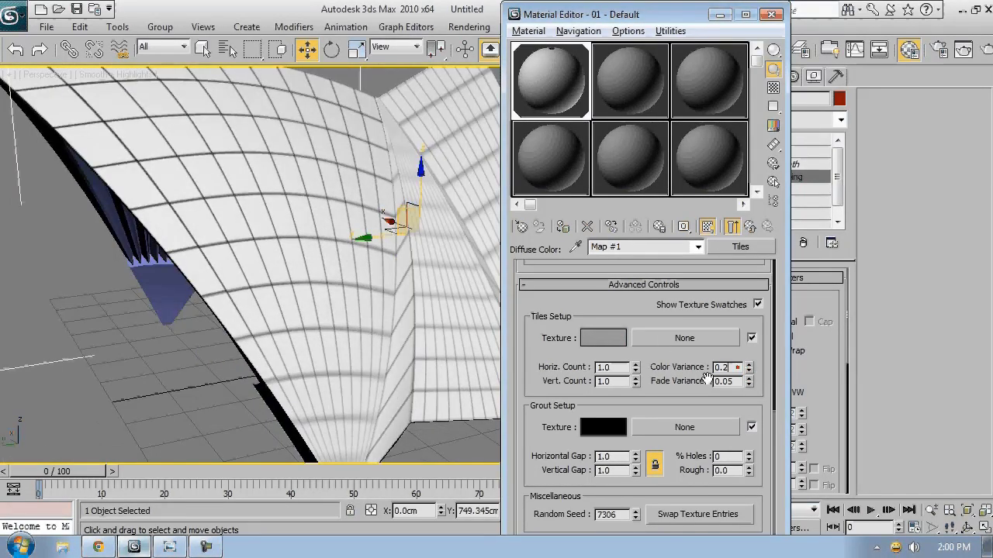
type("0.2")
key("Return")
Step: Change the Tiles map's tile color to a bright, slightly yellowish off-white
left_click(603, 338)
left_click_drag(455, 169, 454, 191)
left_click_drag(583, 128, 575, 129)
left_click(570, 228)
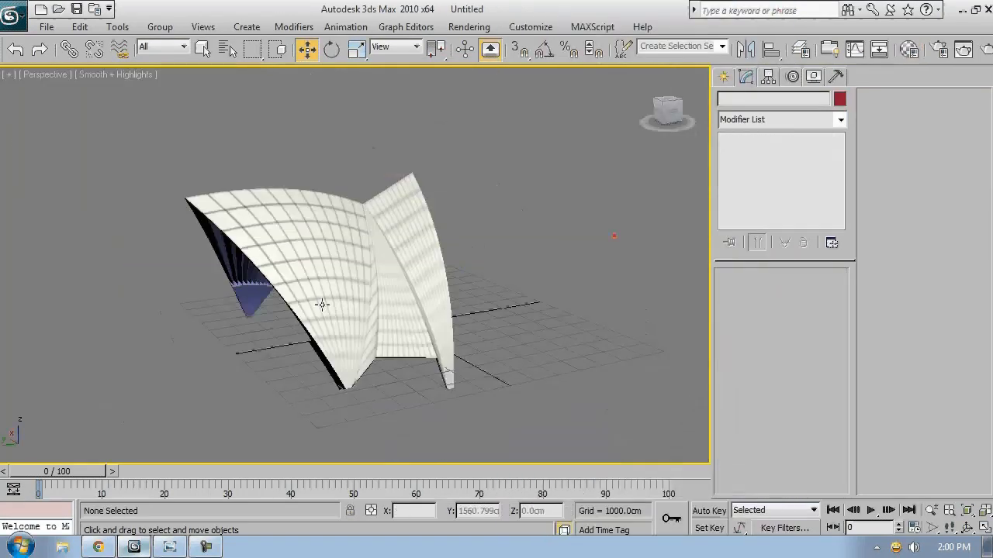
Step: Assign the 02 - Default material to the ribbed inner panels and open its diffuse color for editing
middle_click_drag(322, 305, 418, 194, "alt")
scroll(404, 282, "up", 4)
left_click(276, 313)
key("m")
left_click(563, 227)
middle_click_drag(434, 241, 475, 320, "alt")
left_click(599, 364)
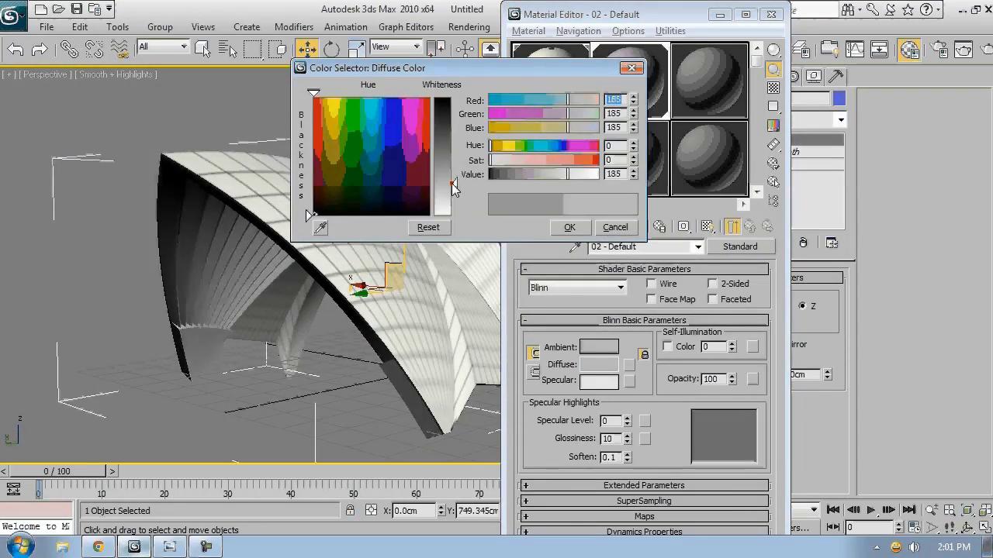